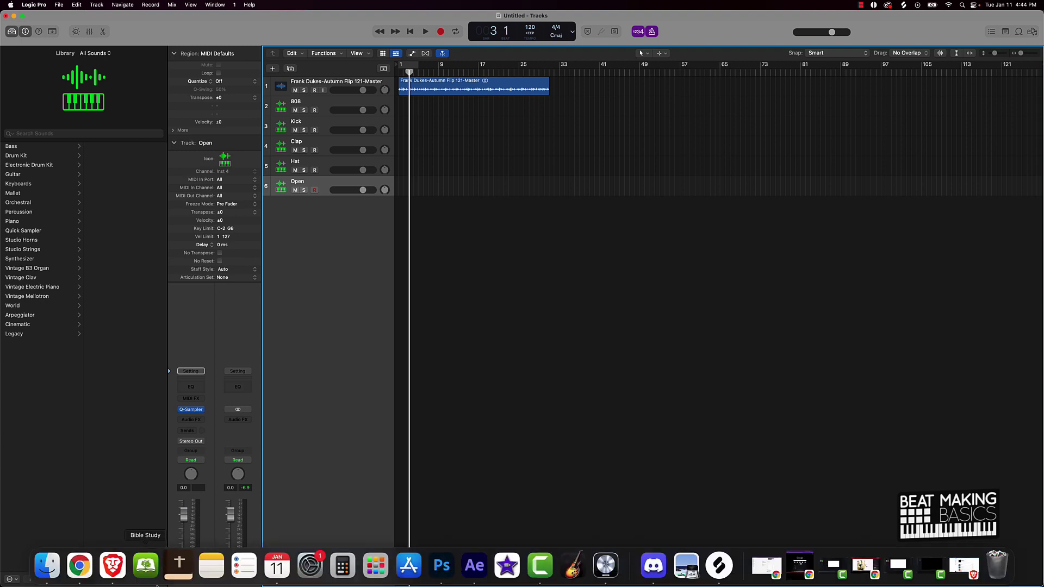
Step: Check the Autumn Flip 121 sample's BPM on its Tracklib page in Brave and set the Logic Pro project tempo to 122
left_click(116, 569)
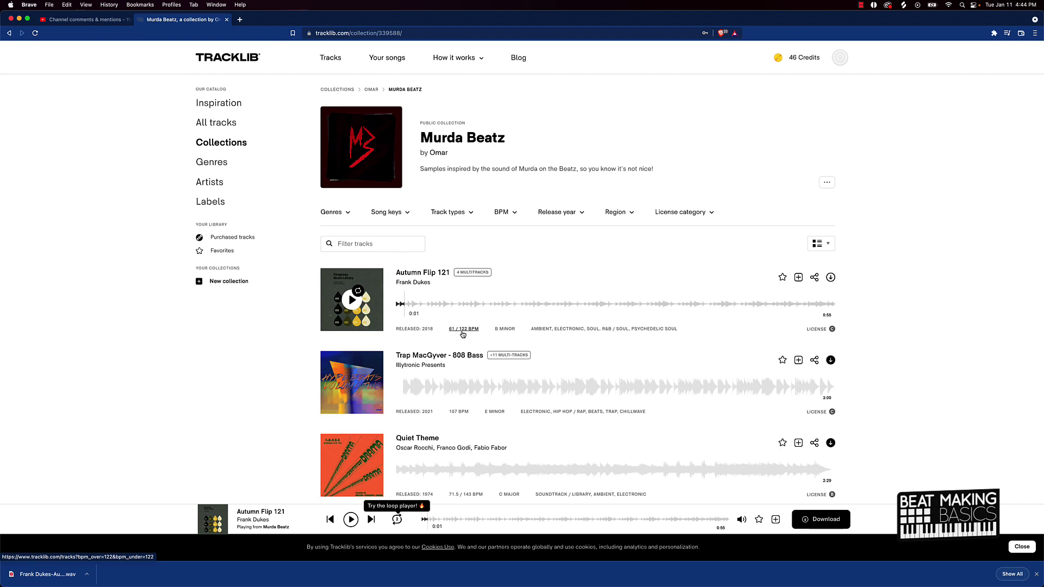
left_click(19, 19)
left_click(654, 33)
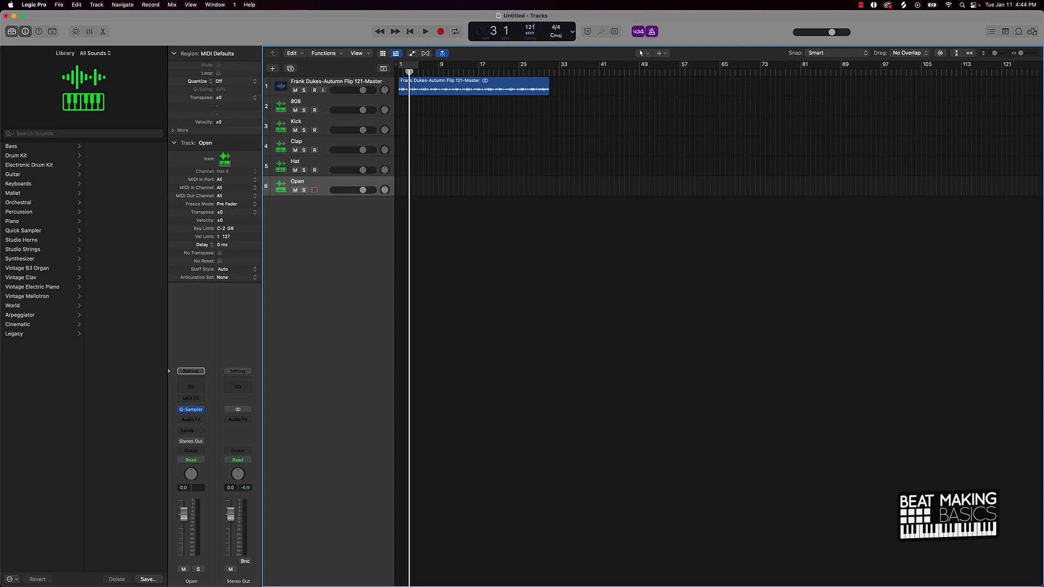
Step: Turn on a cycle range over bars 1 to 5 and audition the Autumn Flip 121 sample from the start of the project
left_click(408, 66)
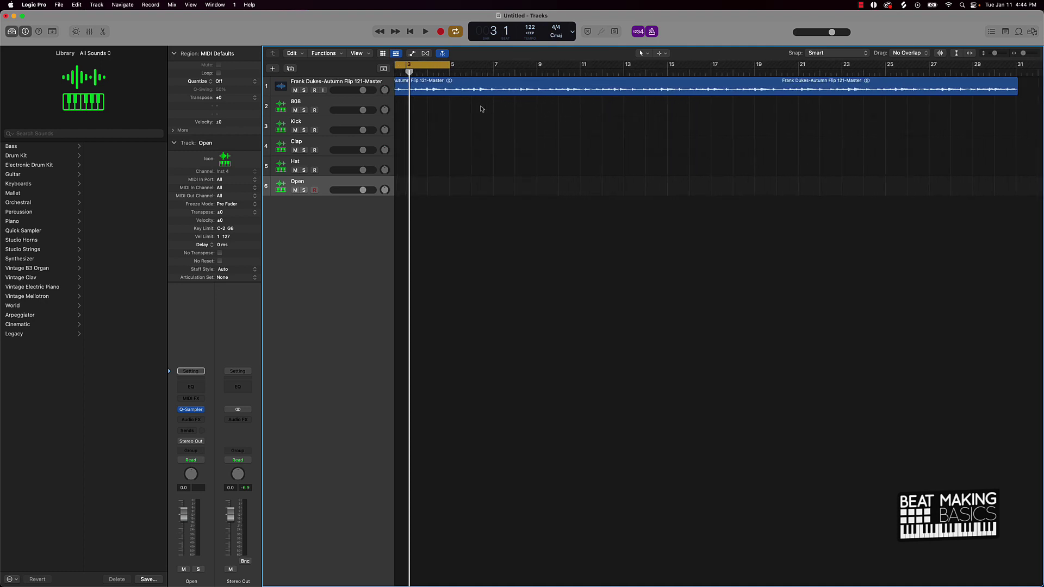
key("z")
key("space")
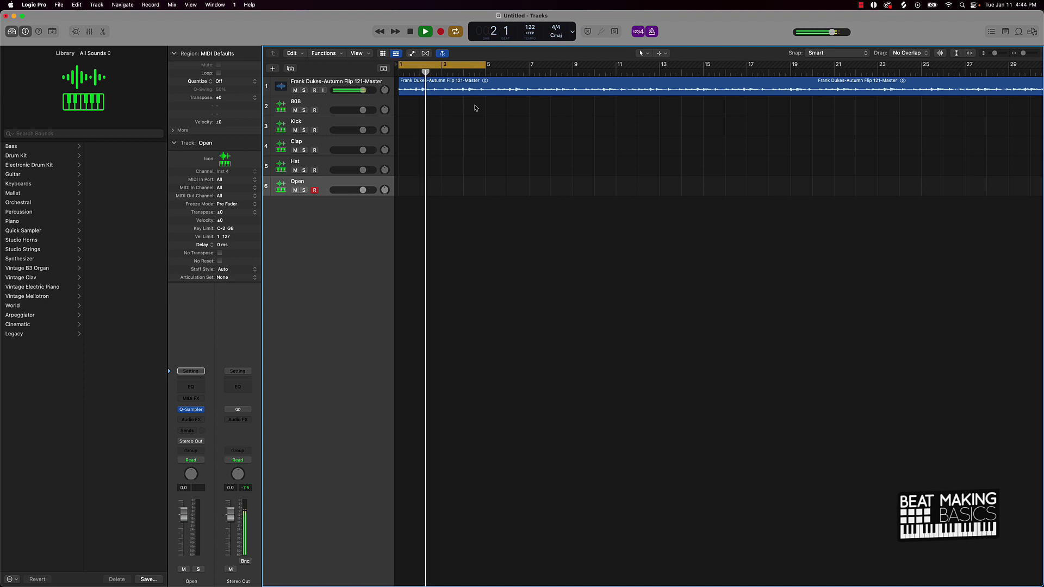
key("space")
key("super+Right")
key("super+Right")
key("super+Right")
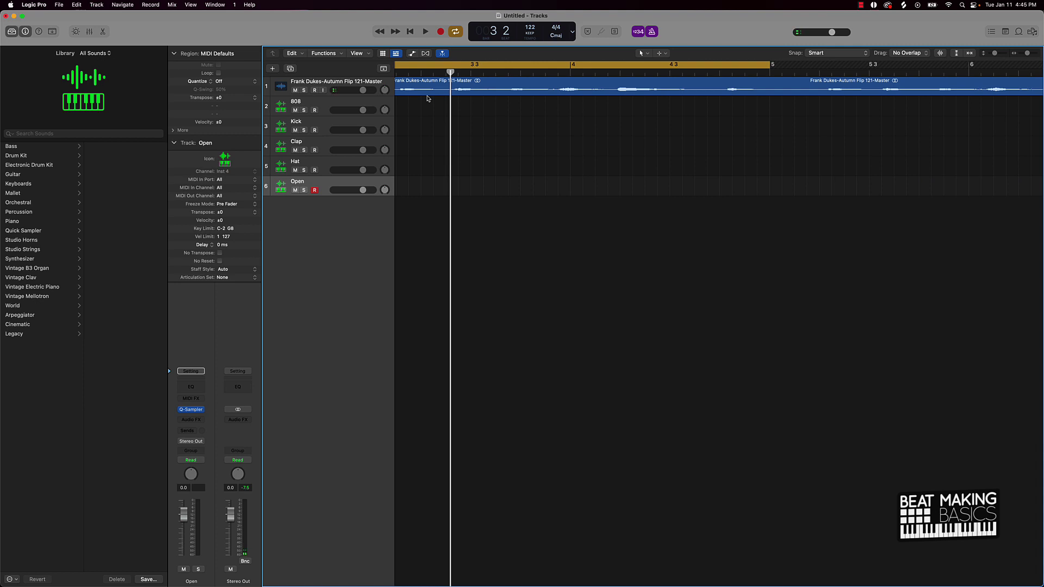
key("Return")
key("space")
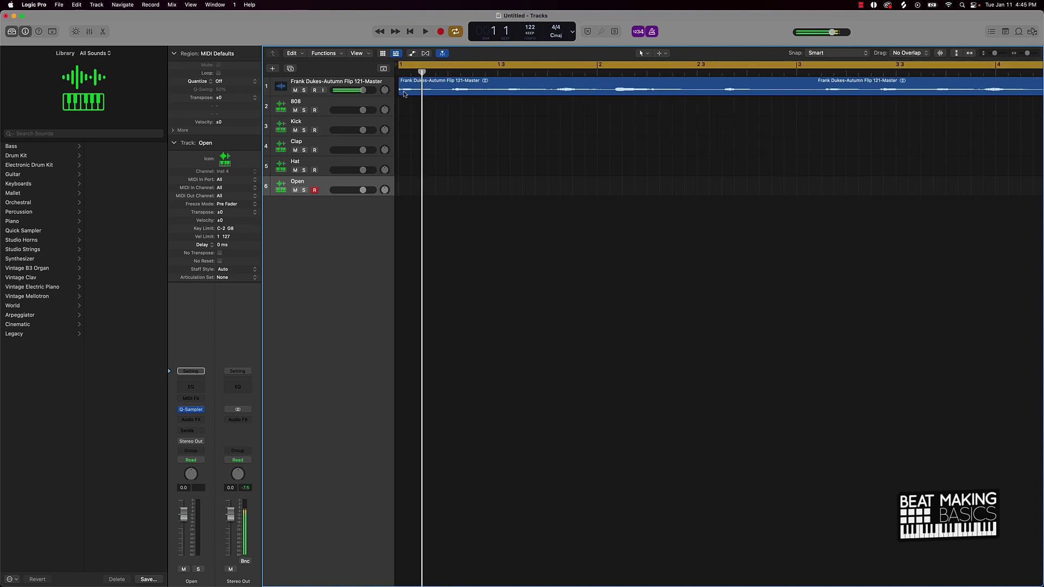
key("space")
Step: Split the sample region on track 1 shortly after bar 5, just before the waveform's next hit, around position 5 2
scroll(602, 104, "right", 5)
scroll(603, 104, "right", 2)
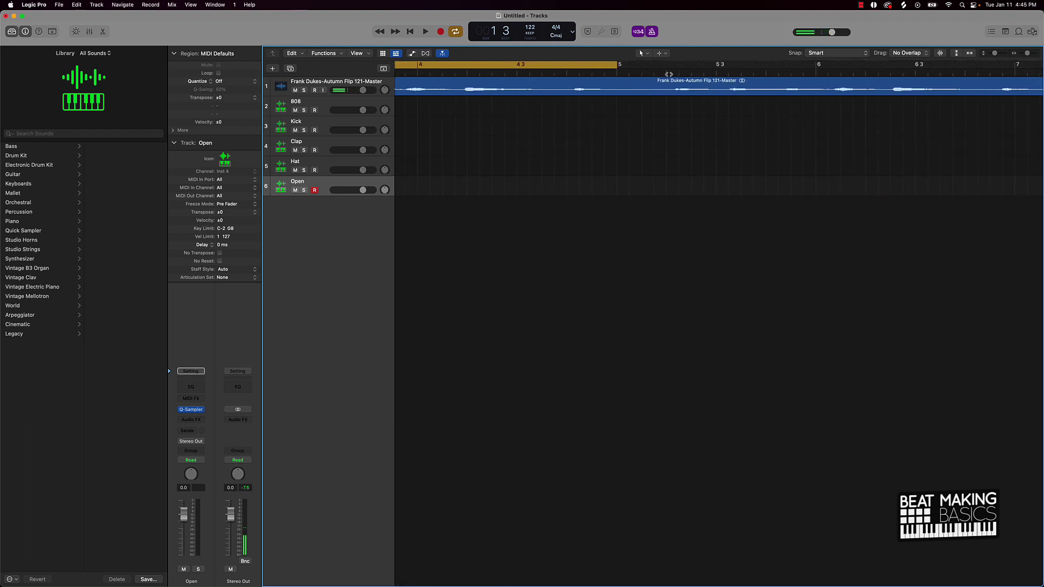
left_click(679, 72)
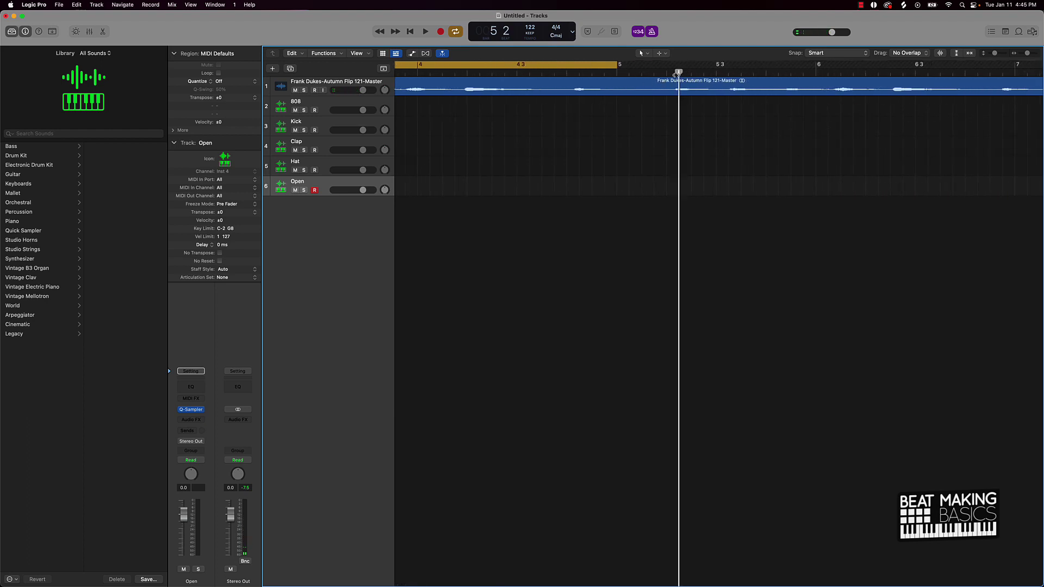
left_click_drag(678, 73, 674, 73)
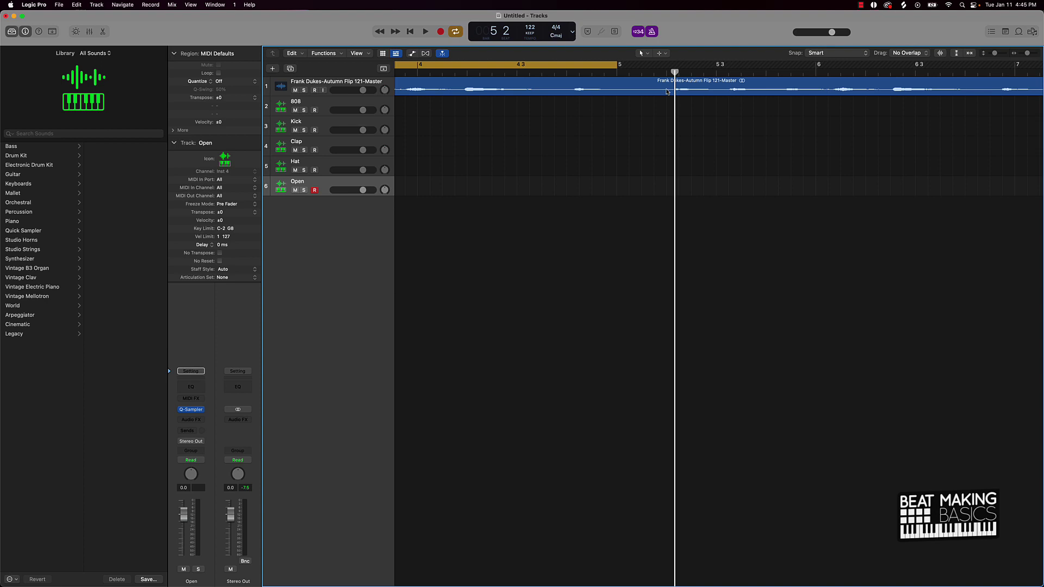
left_click(667, 91)
key("super+t")
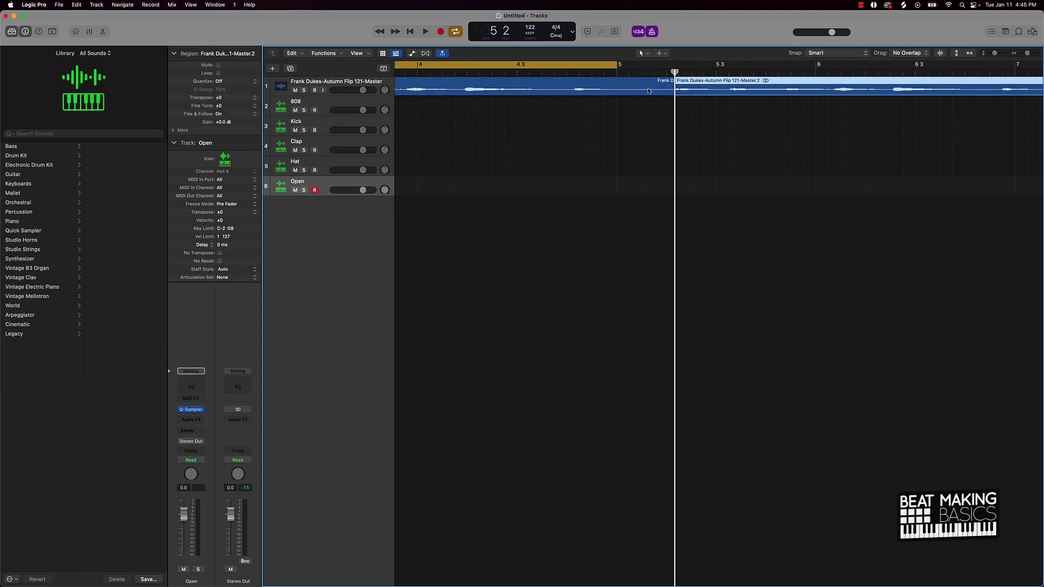
Step: Show flex editing and enable Flex Pitch on the sample's audio track
left_click(647, 91)
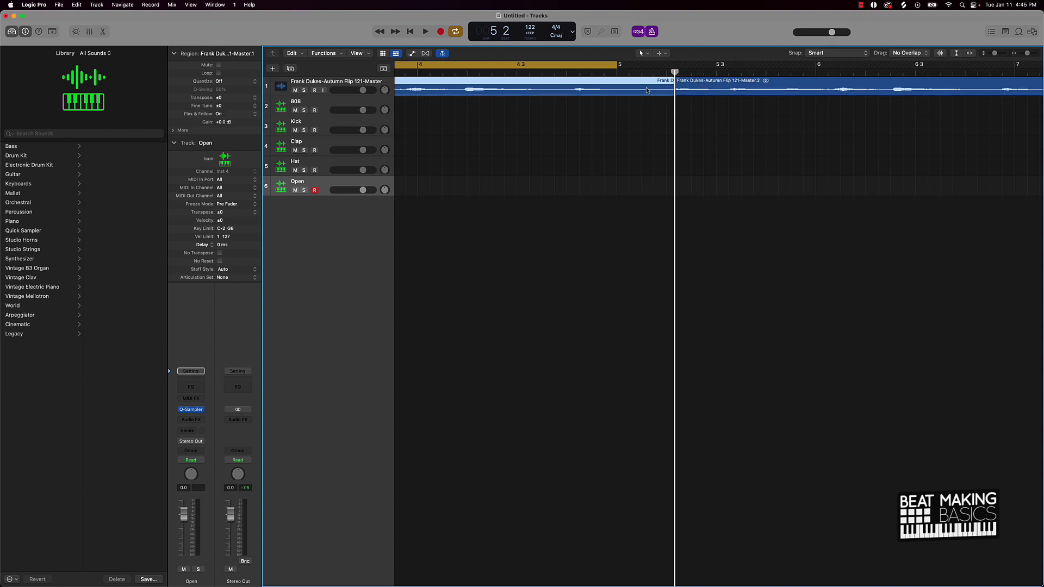
left_click(425, 54)
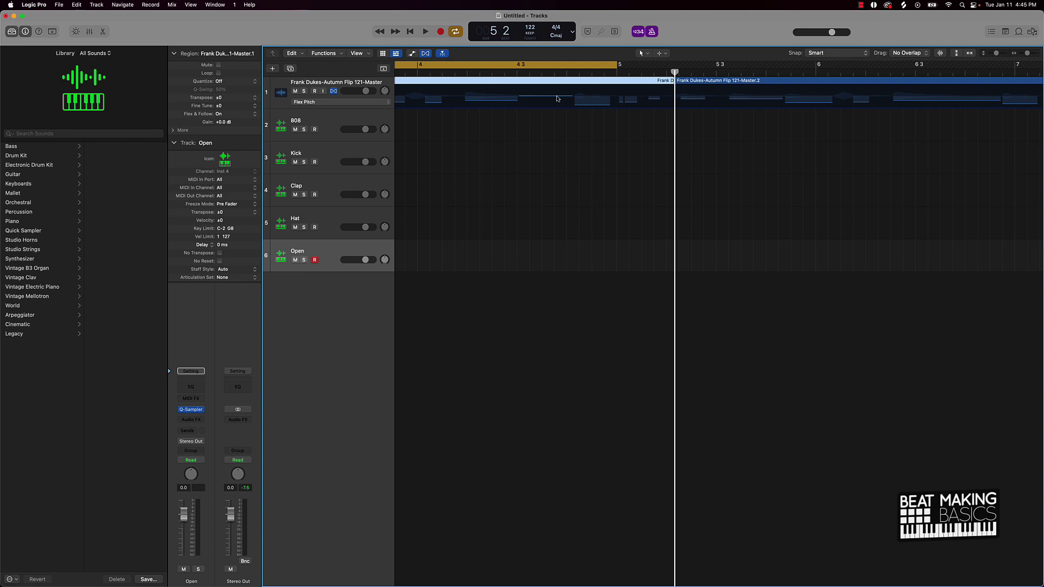
left_click(673, 83, "shift")
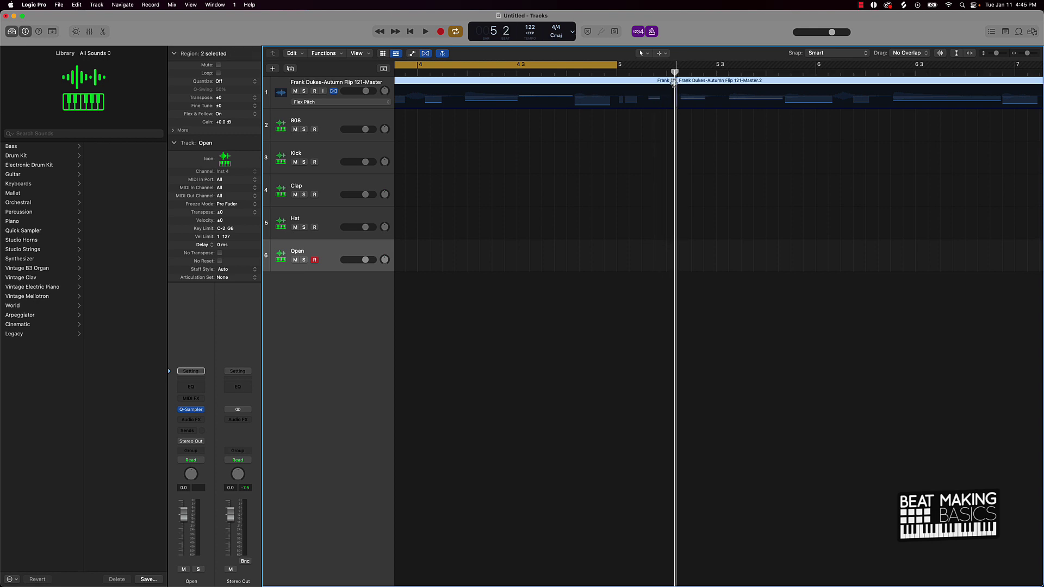
key("z")
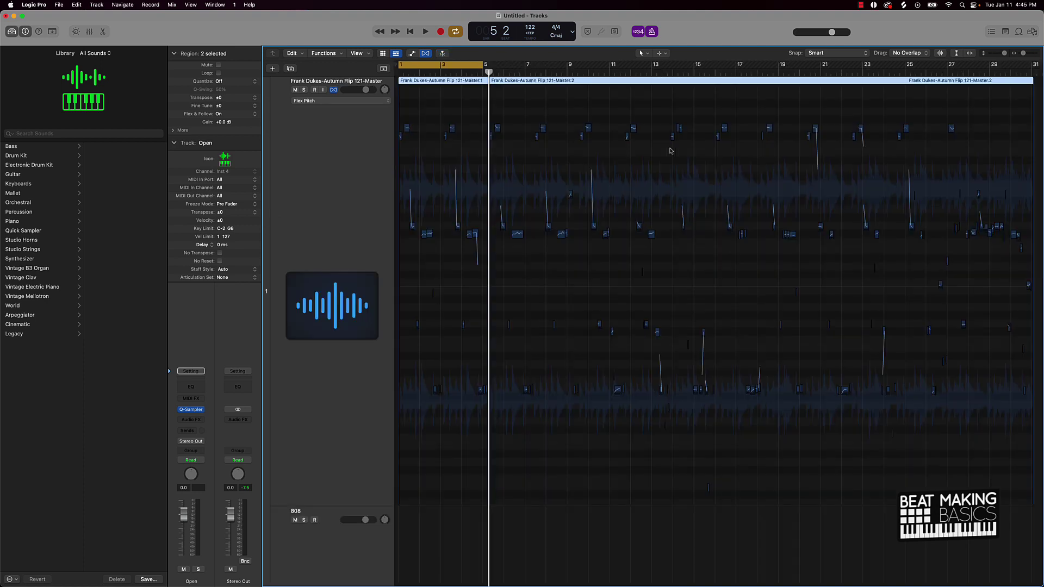
key("z")
Step: Move the second sample region later to leave a gap, and time-stretch the first region so it ends exactly at bar 5
left_click(699, 95)
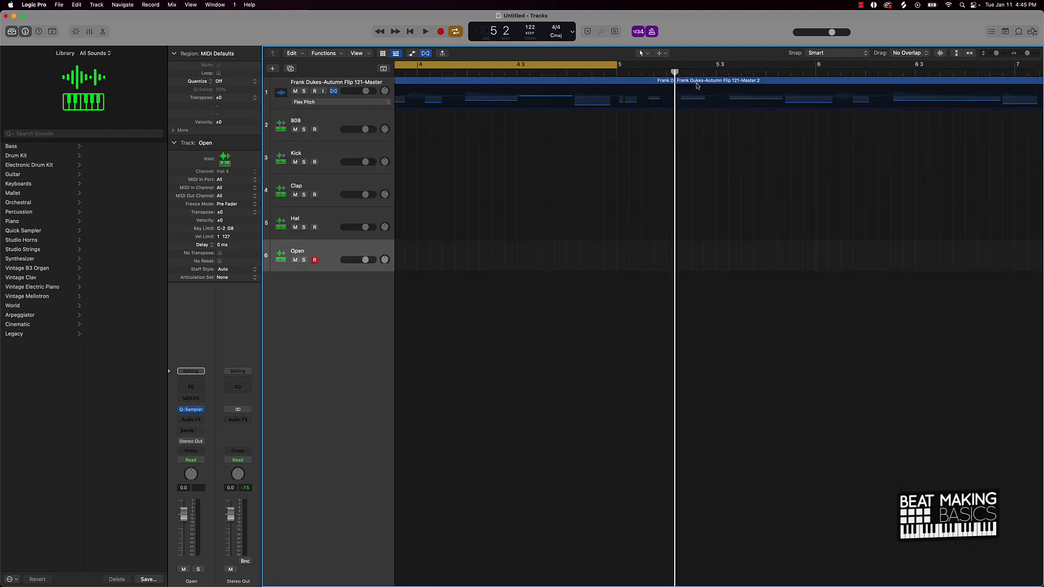
left_click_drag(689, 84, 749, 84)
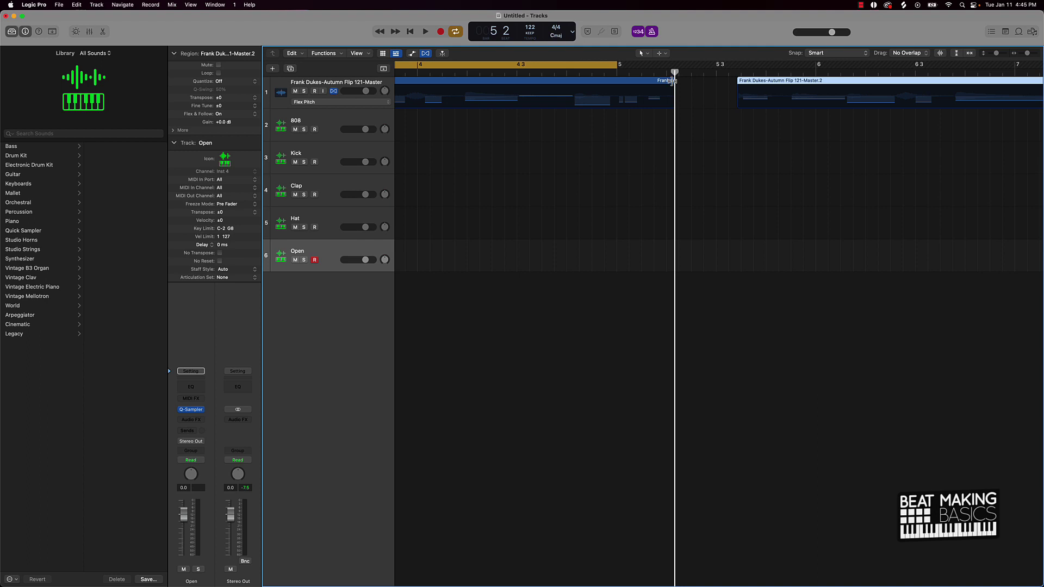
left_click_drag(672, 81, 598, 84)
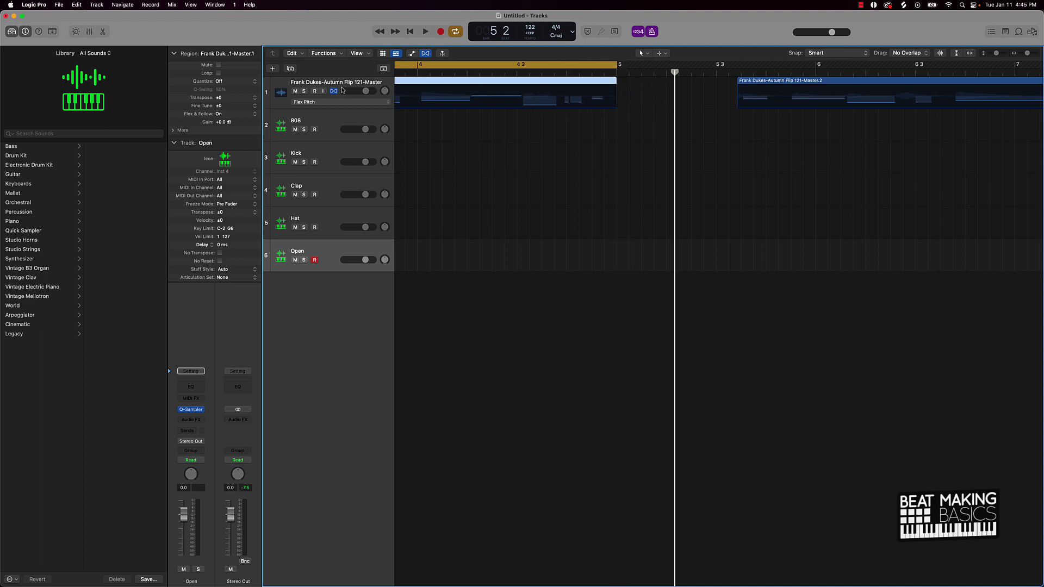
Step: Set the sample track's flex mode to Flex Time - Speed (FX) and play back the stretched loop
left_click(370, 103)
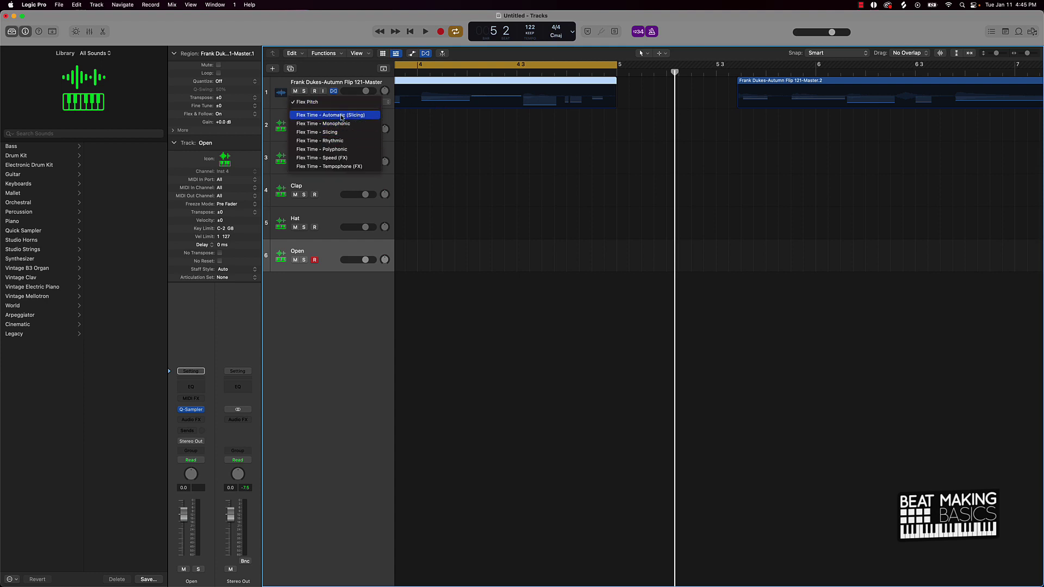
left_click(343, 158)
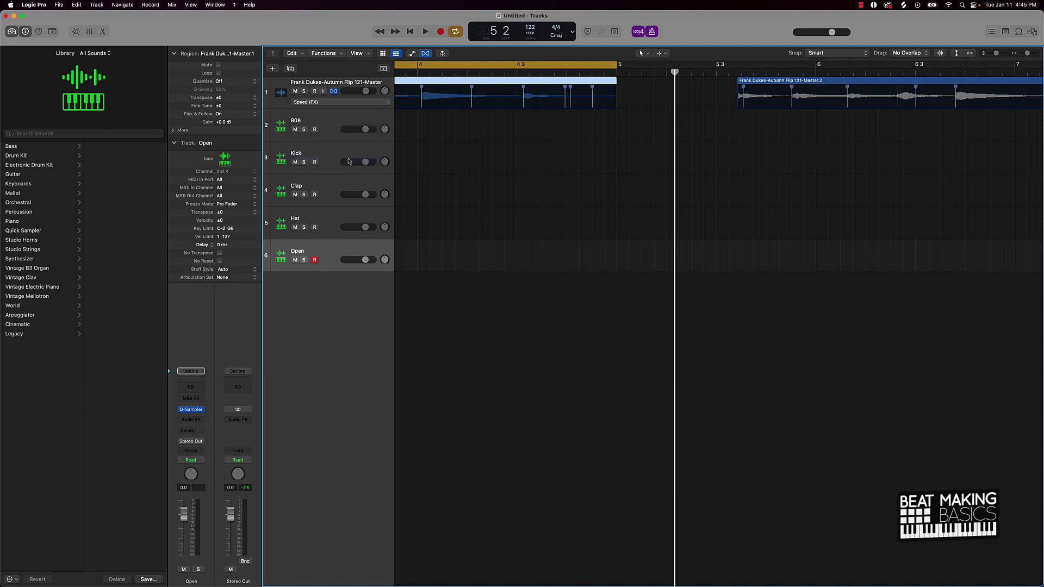
key("super+Left")
key("super+Left")
key("super+Left")
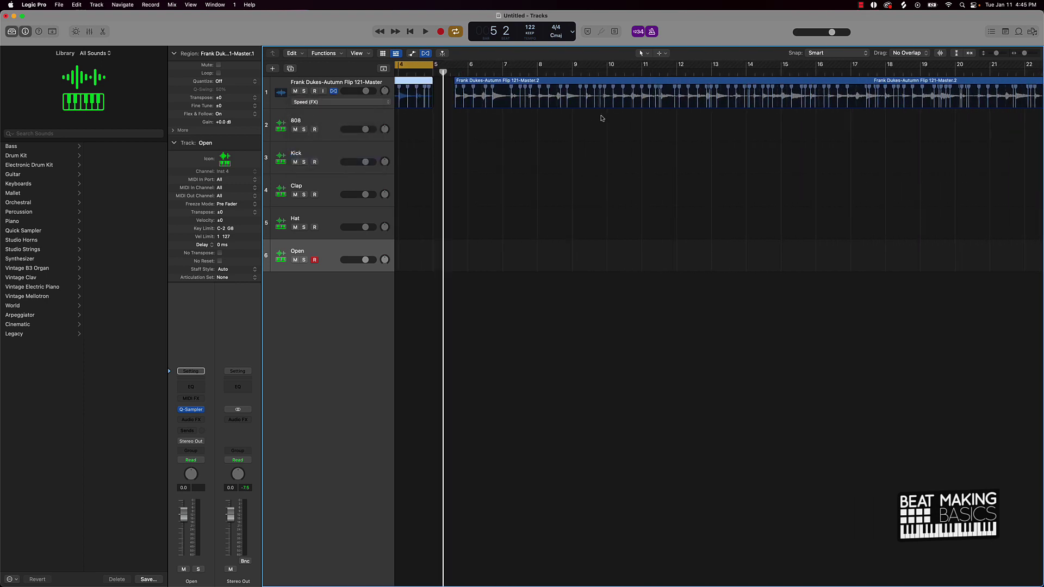
key("space")
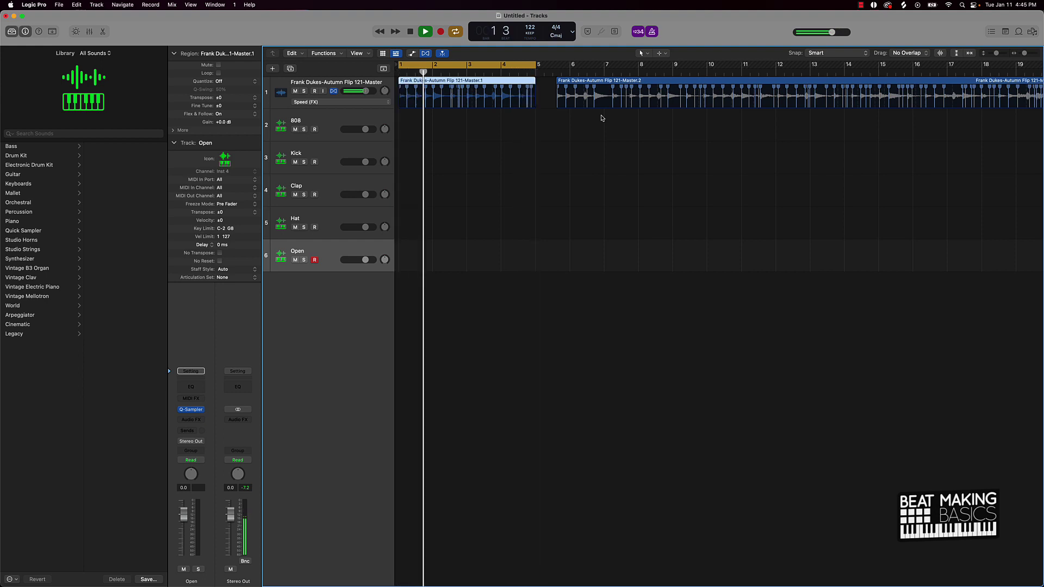
key("space")
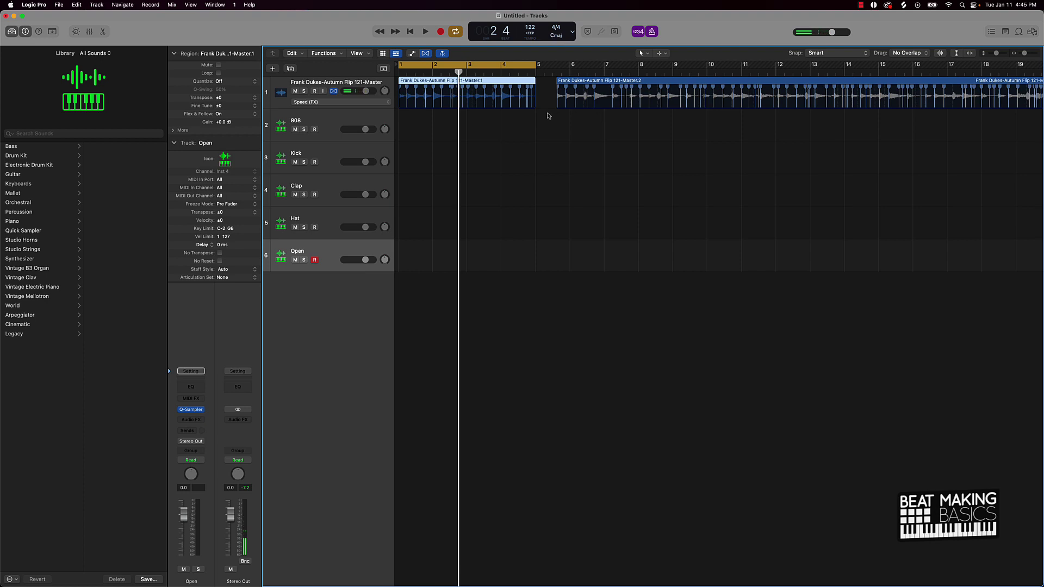
key("super+Right")
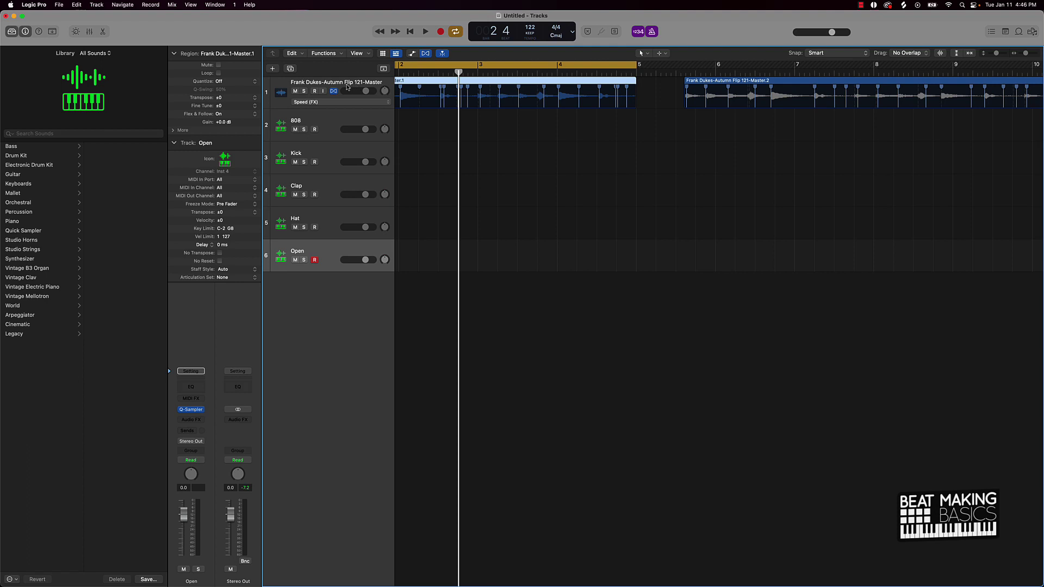
left_click(350, 105)
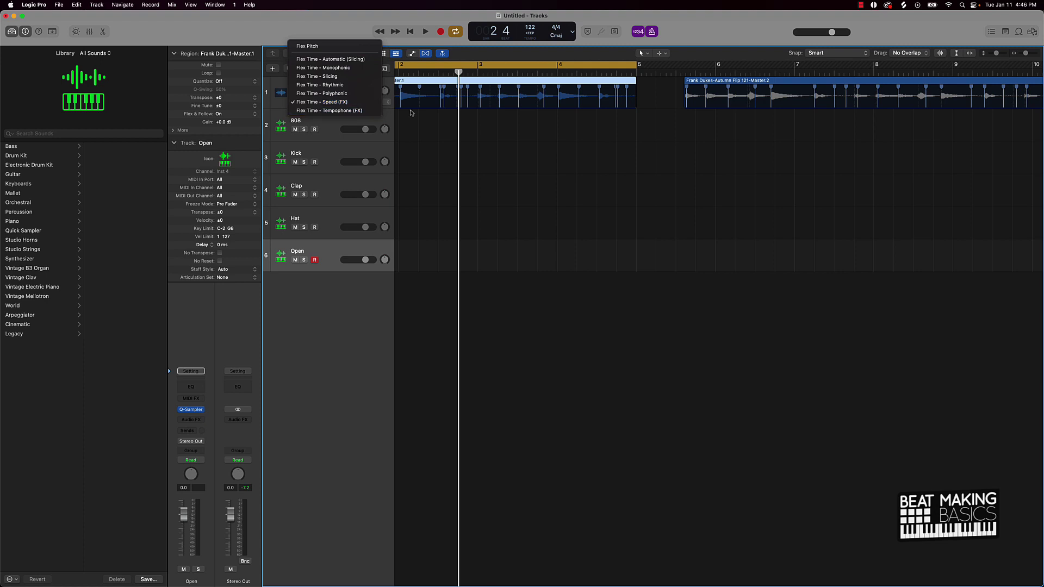
left_click(566, 135)
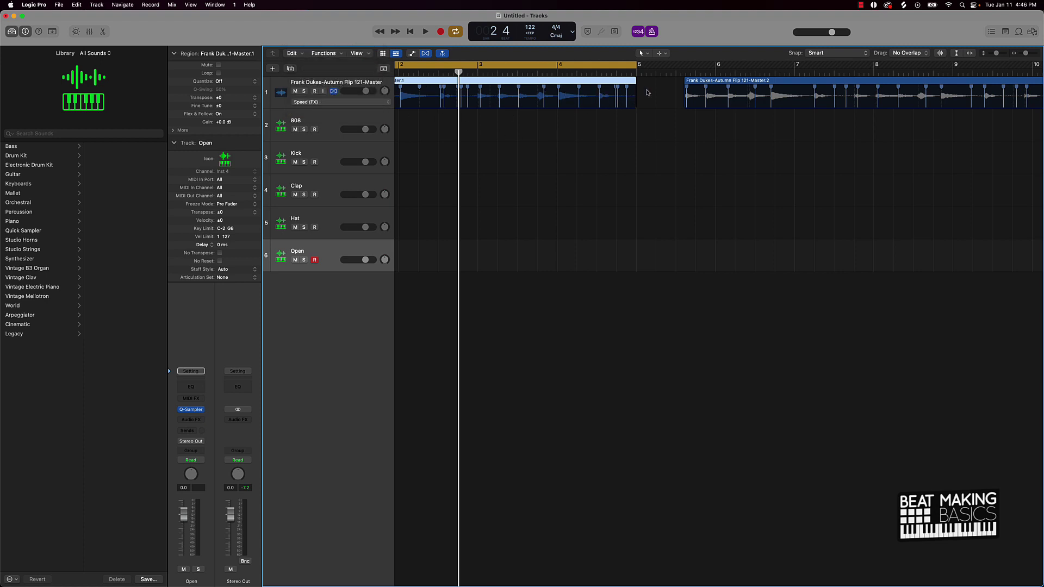
Step: Load the stretched four-bar region into Quick Sampler on a new track 7 and mute the original audio track
scroll(644, 92, "left", 3)
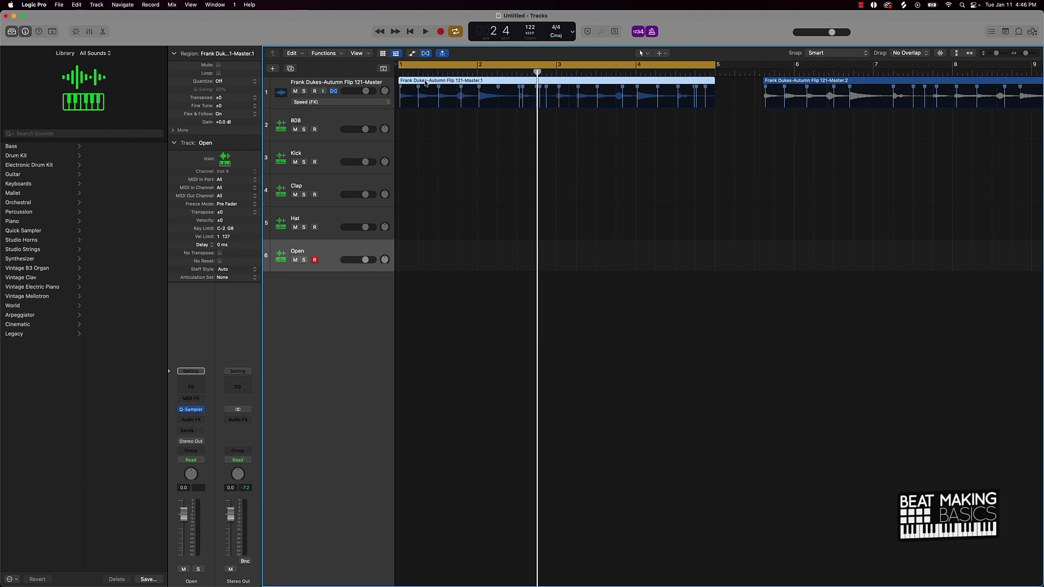
left_click_drag(426, 83, 274, 276)
left_click(299, 293)
left_click(295, 90)
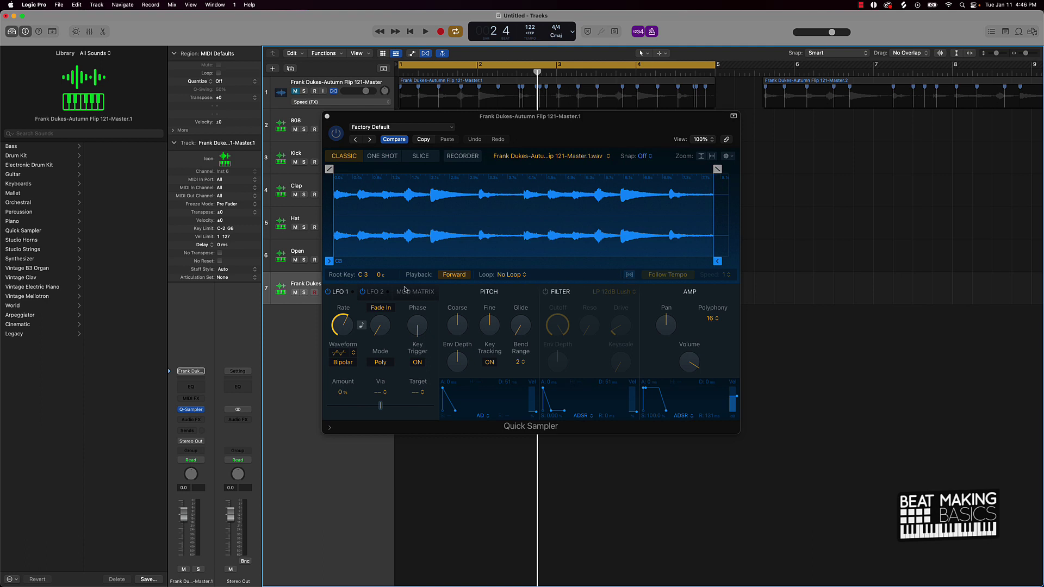
Step: Turn on Flex with Follow Tempo for the sample in Quick Sampler, audition it during playback, and close the plug-in window
key("a")
left_click(631, 276)
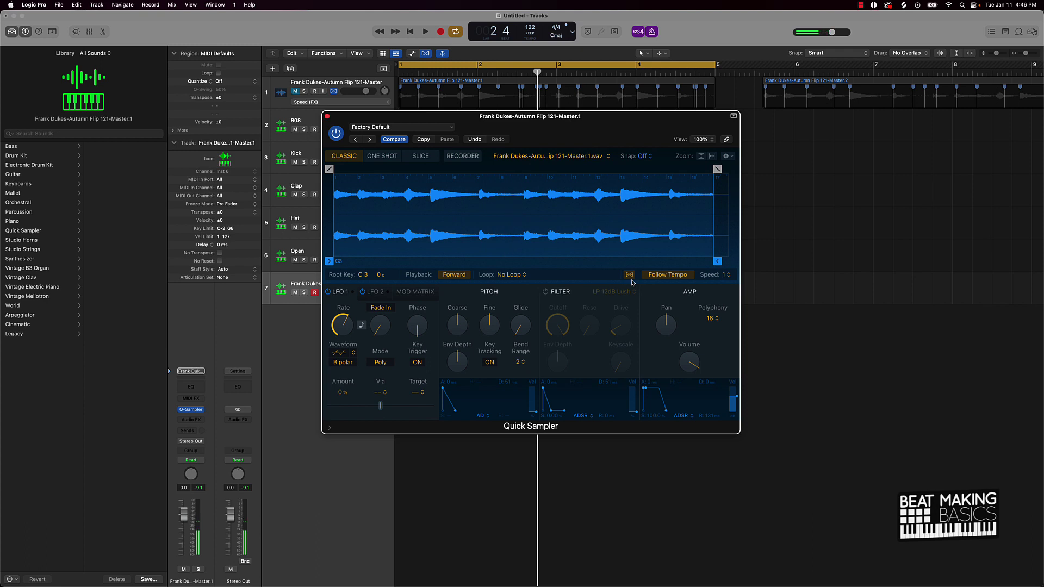
key("space")
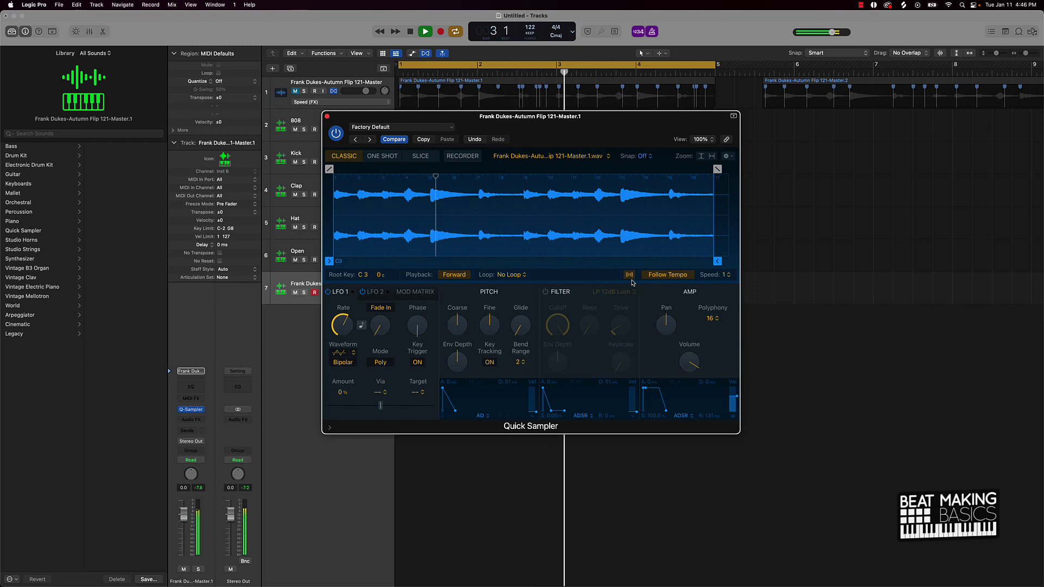
key("space")
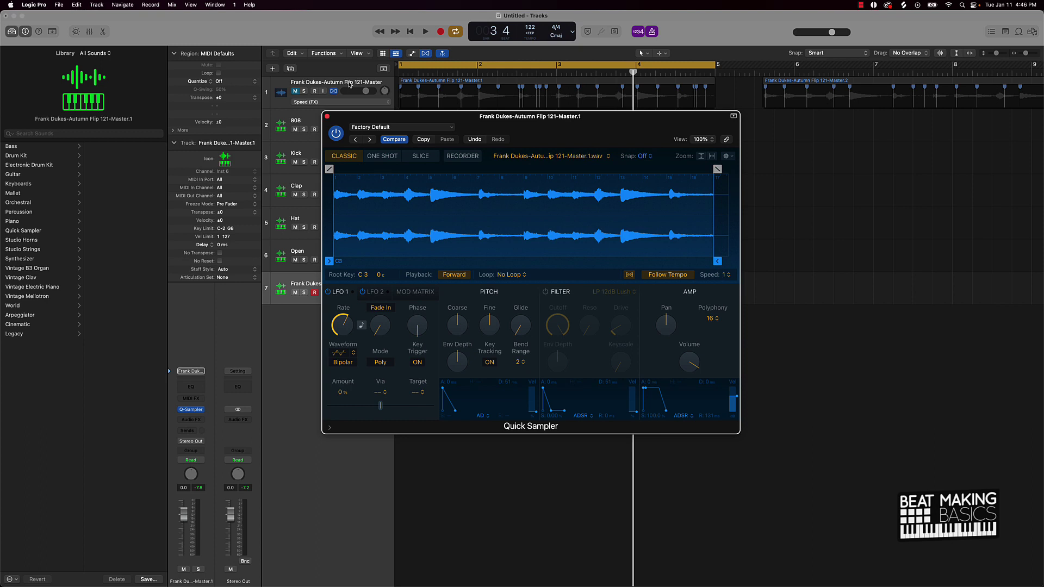
key("a")
left_click(327, 117)
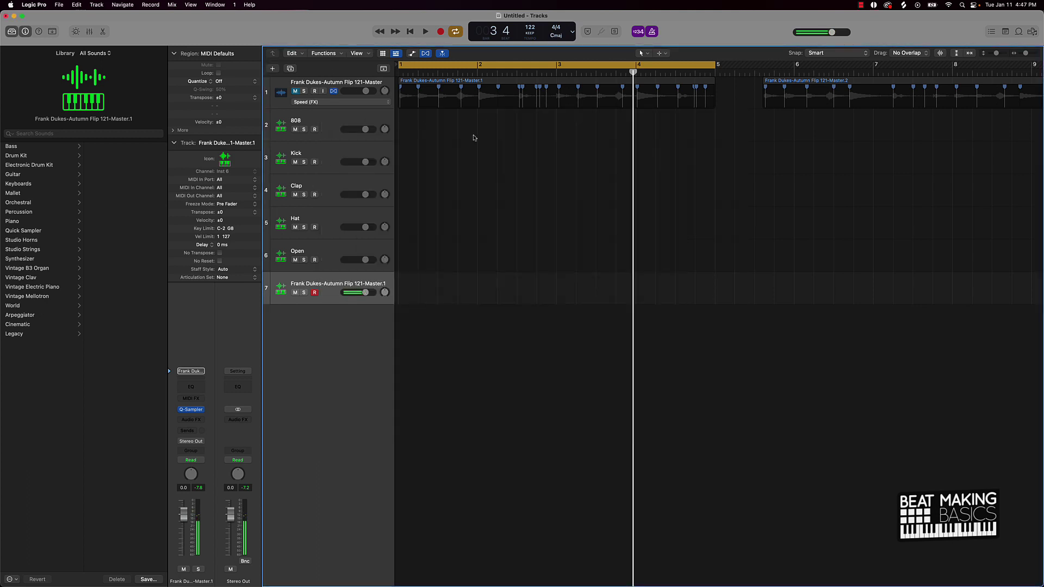
Step: Return the playhead to bar 1 and show a widened onscreen piano keyboard placed over bars 5 to 8
key("Return")
key("space")
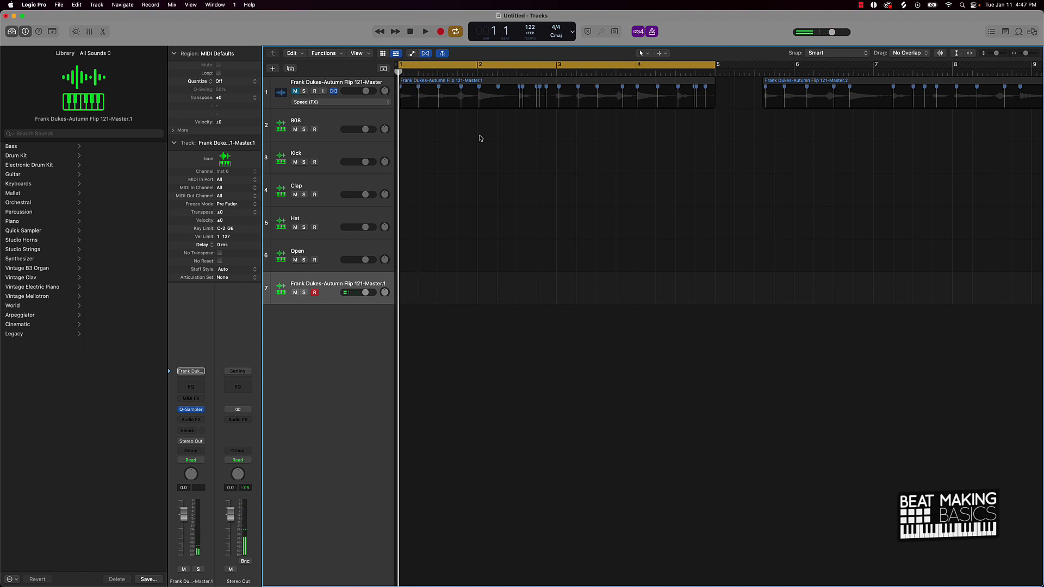
key("super+k")
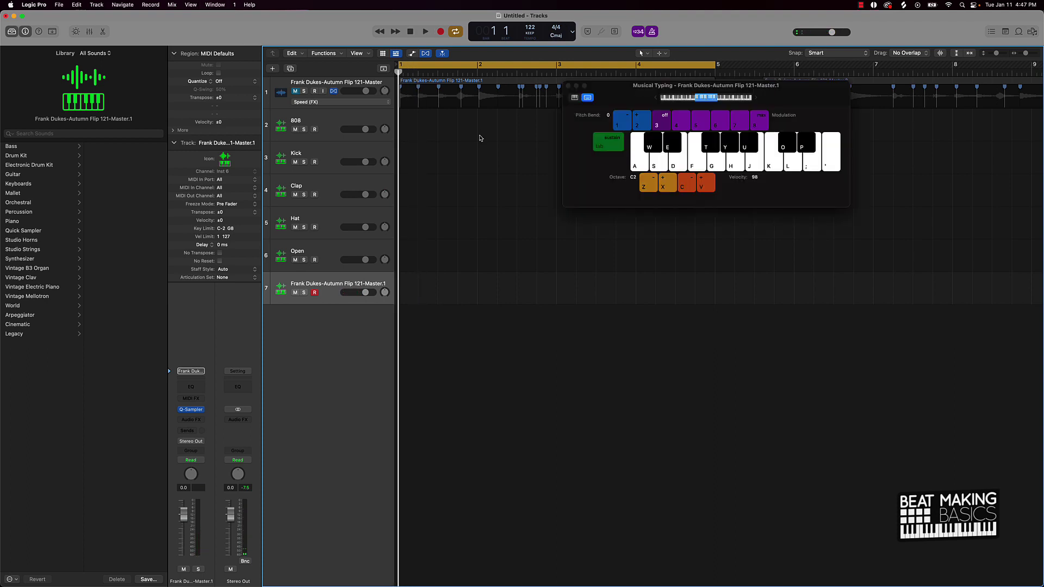
left_click(574, 98)
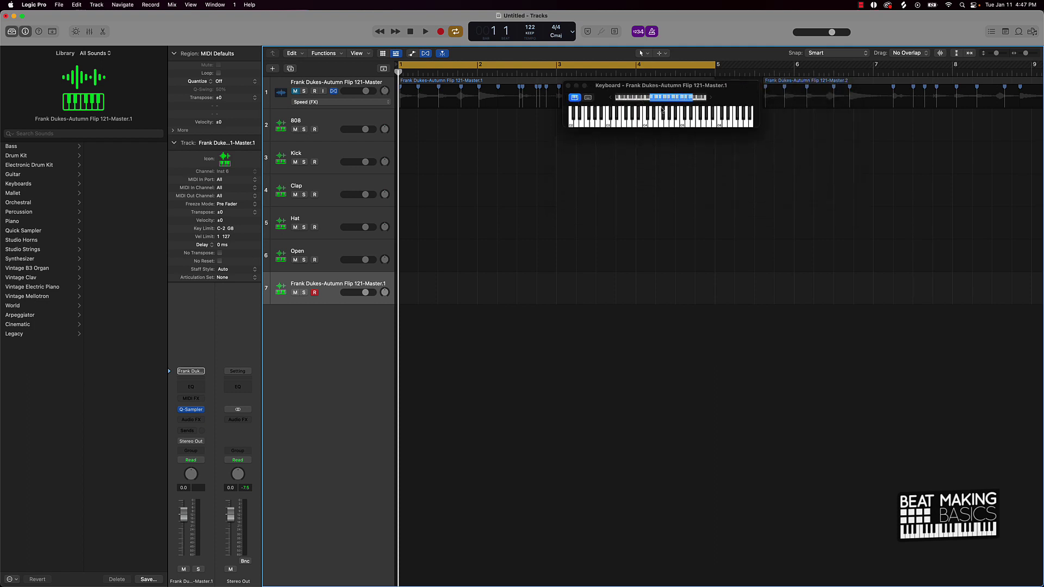
left_click_drag(759, 114, 837, 114)
left_click_drag(780, 92, 915, 72)
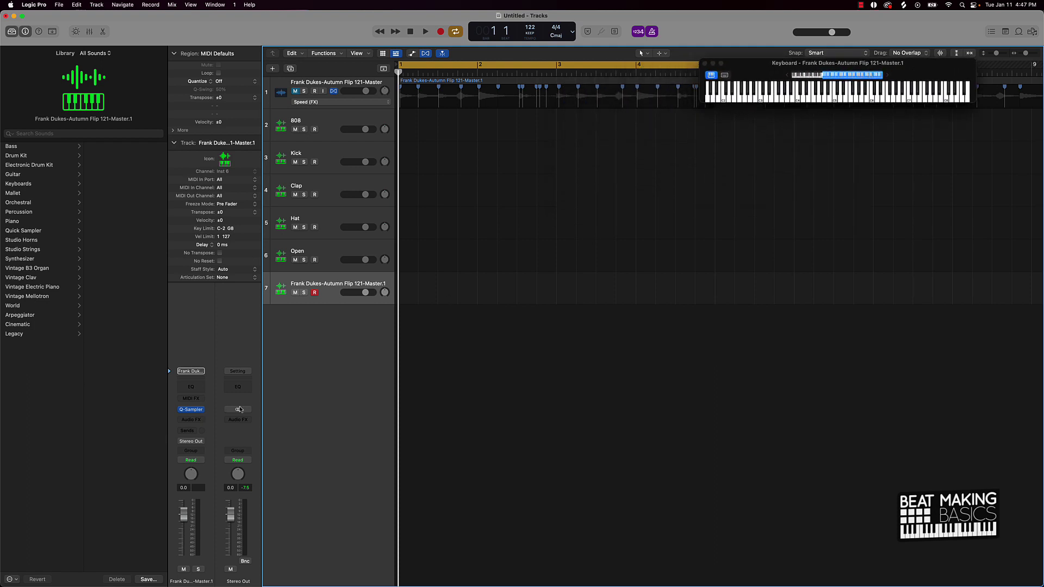
Step: Record the sampled loop as MIDI over bars 1 to 4 on track 7 and open the recorded region in the Piano Roll
key("r")
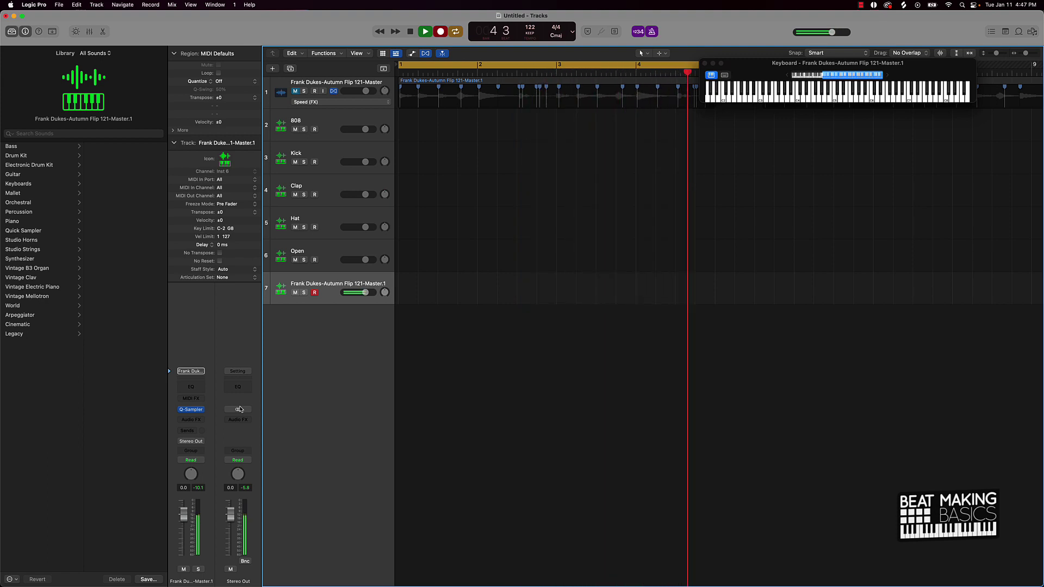
key("space")
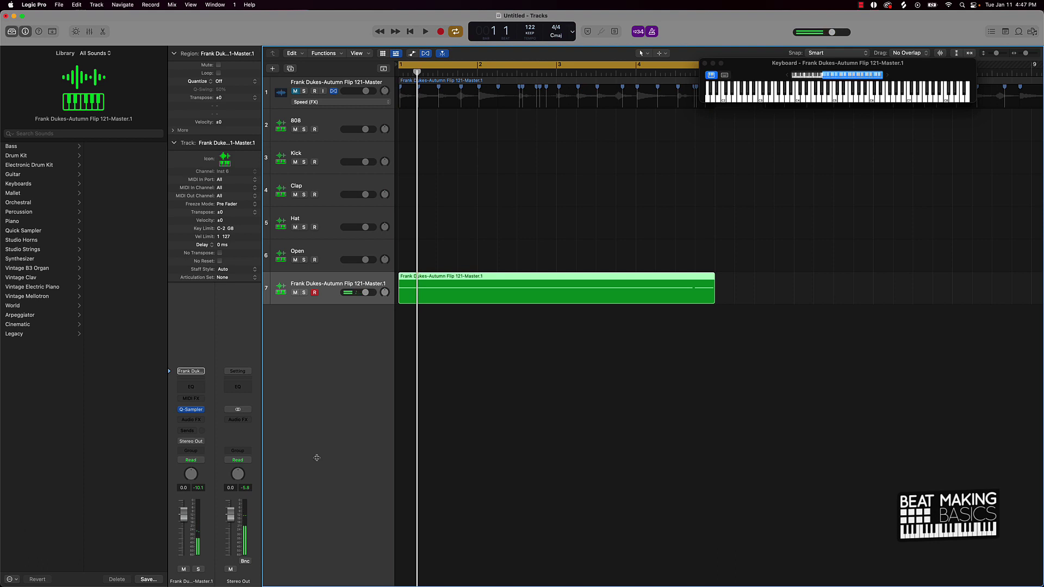
double_click(507, 302)
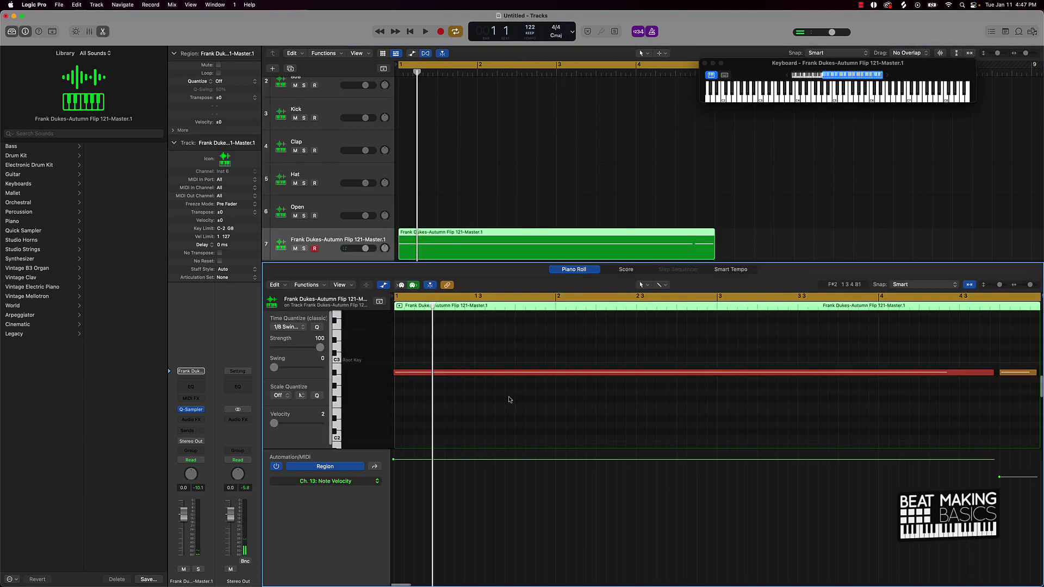
Step: Set both recorded sample notes to velocity 127, quantize them with 1/8 Swing A, and play back the region
left_click(338, 373)
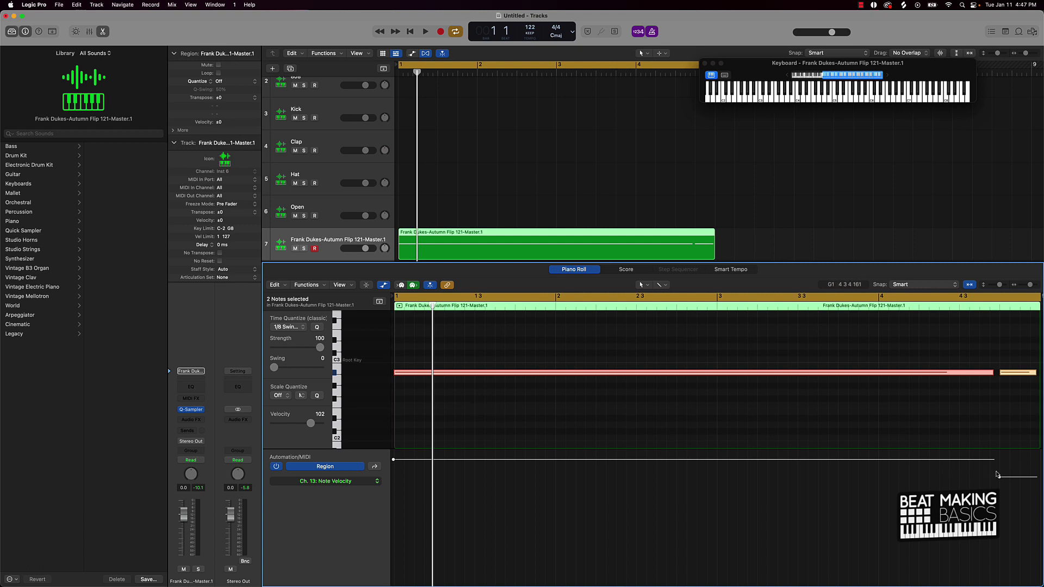
left_click_drag(311, 423, 327, 423)
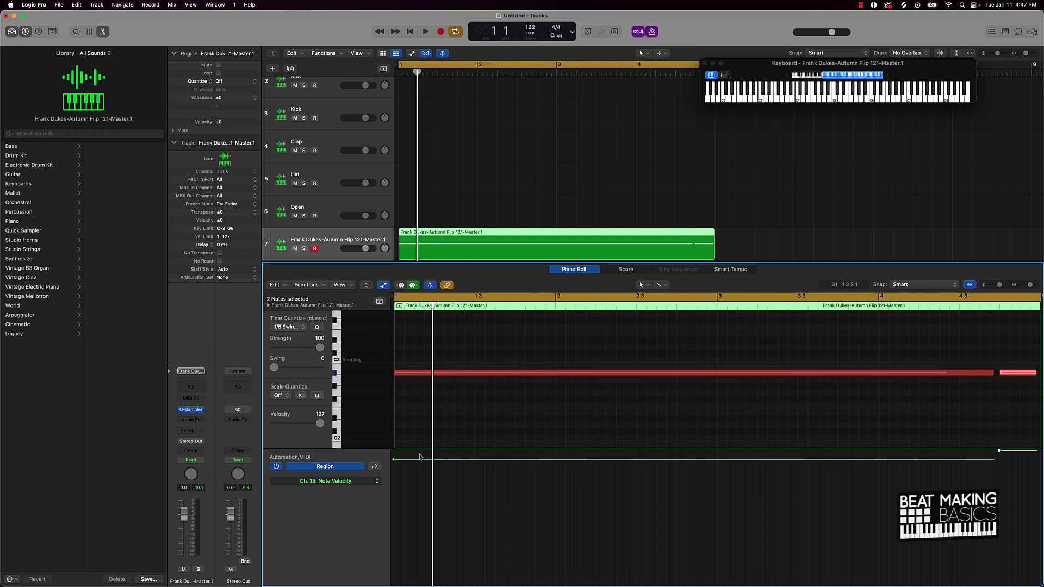
left_click_drag(394, 460, 396, 450)
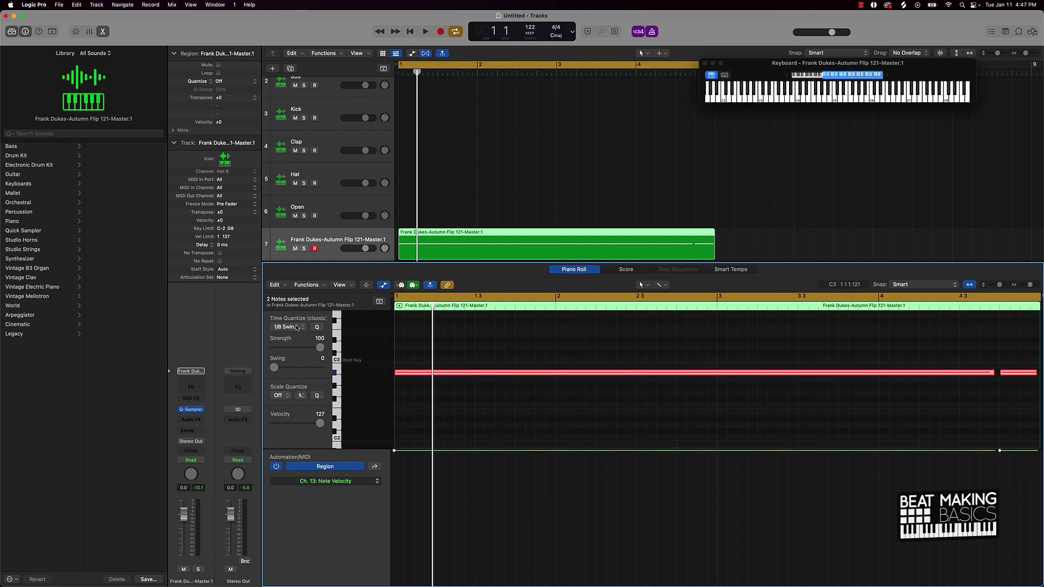
left_click(297, 328)
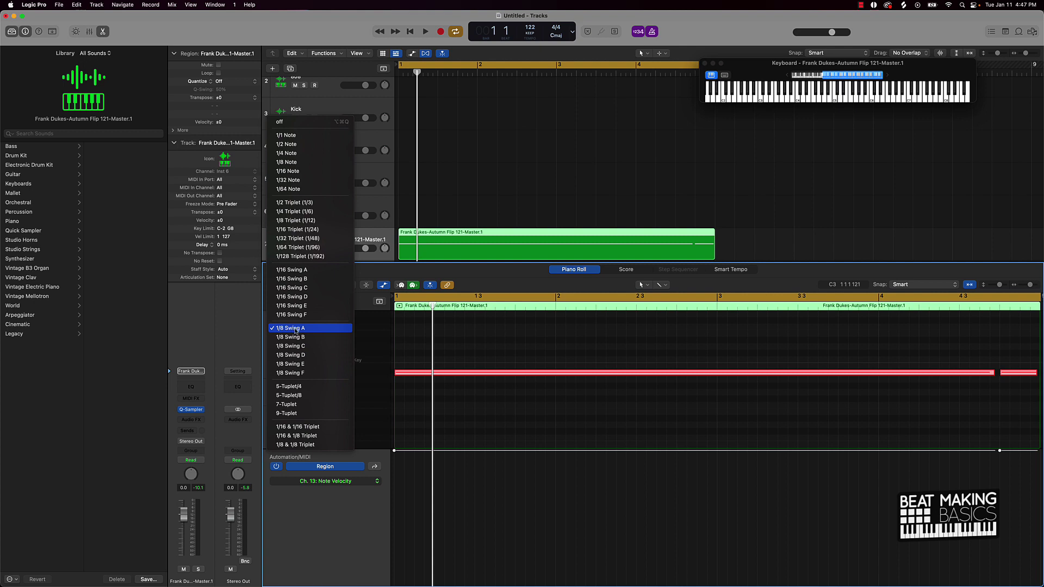
left_click(525, 341)
key("space")
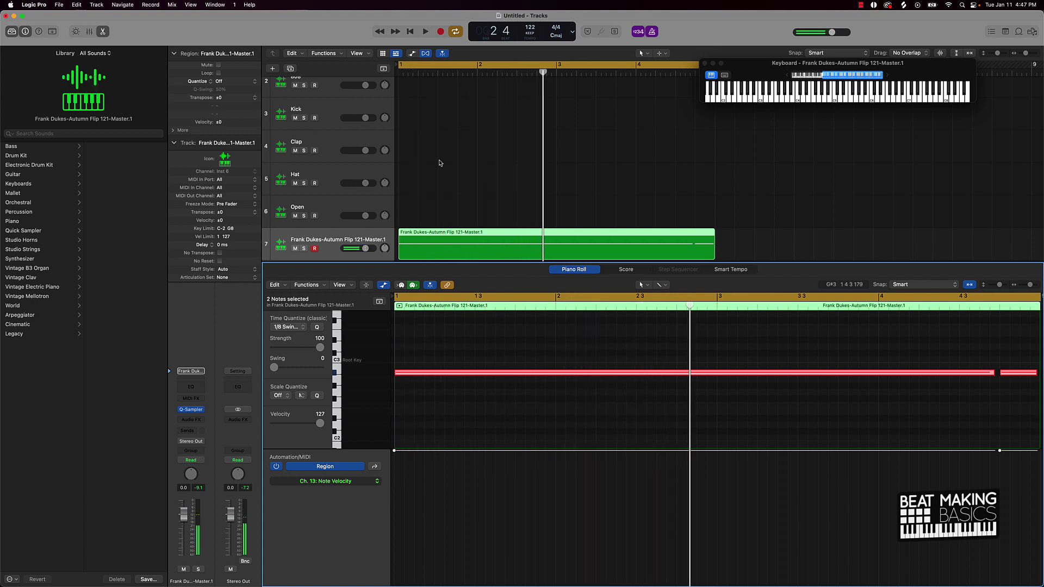
Step: Rehearse an 808 bassline on track 2 against the looping sample and record it over bars 1 to 4
scroll(439, 162, "up", 2)
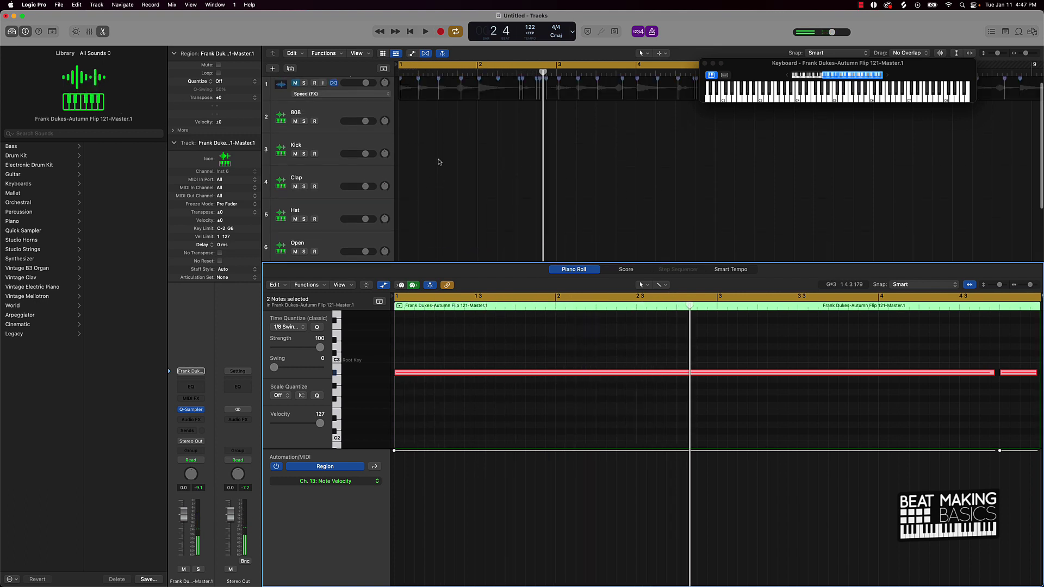
left_click(329, 127)
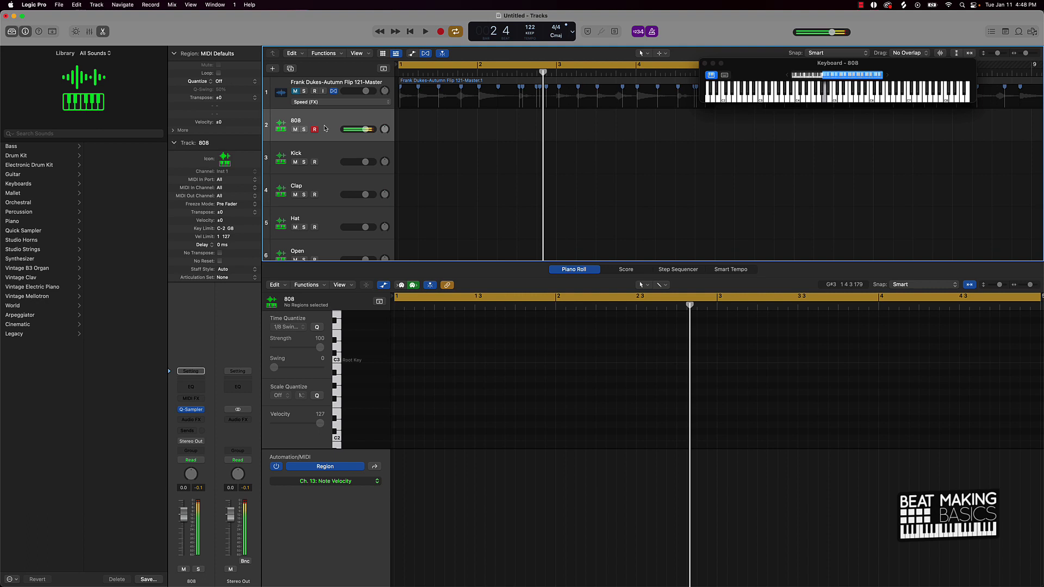
key("space")
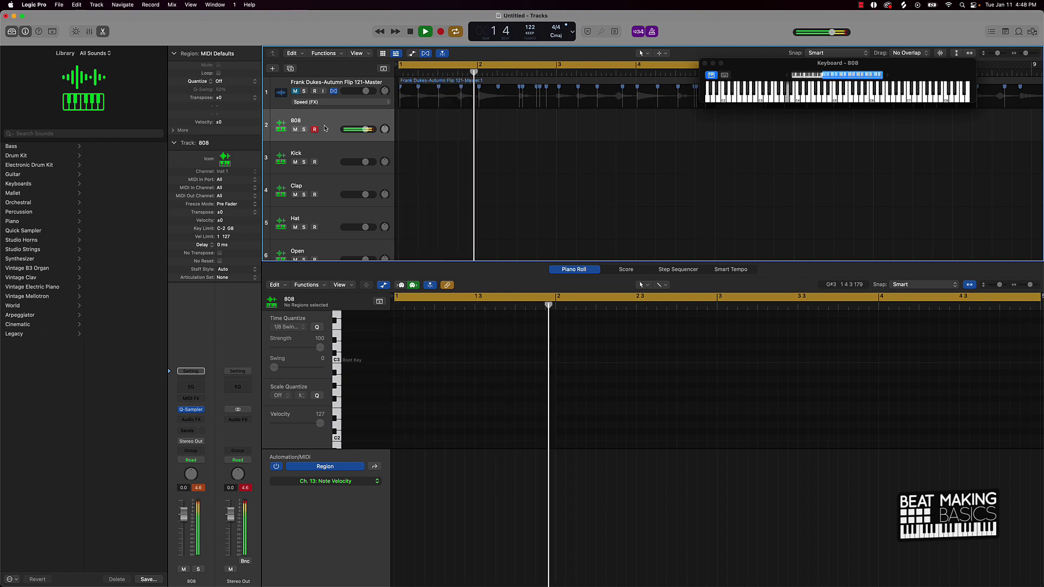
key("r")
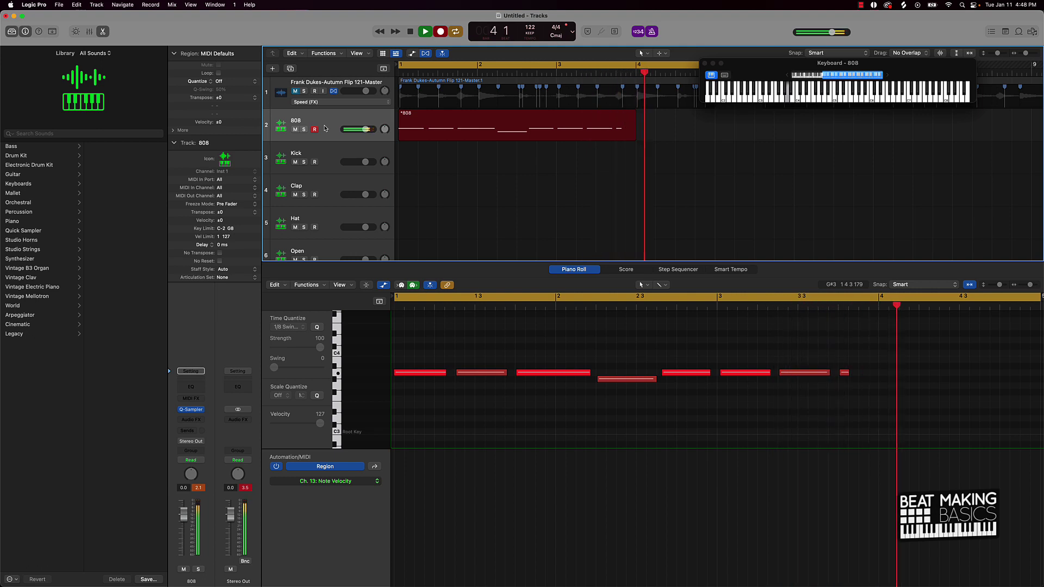
key("space")
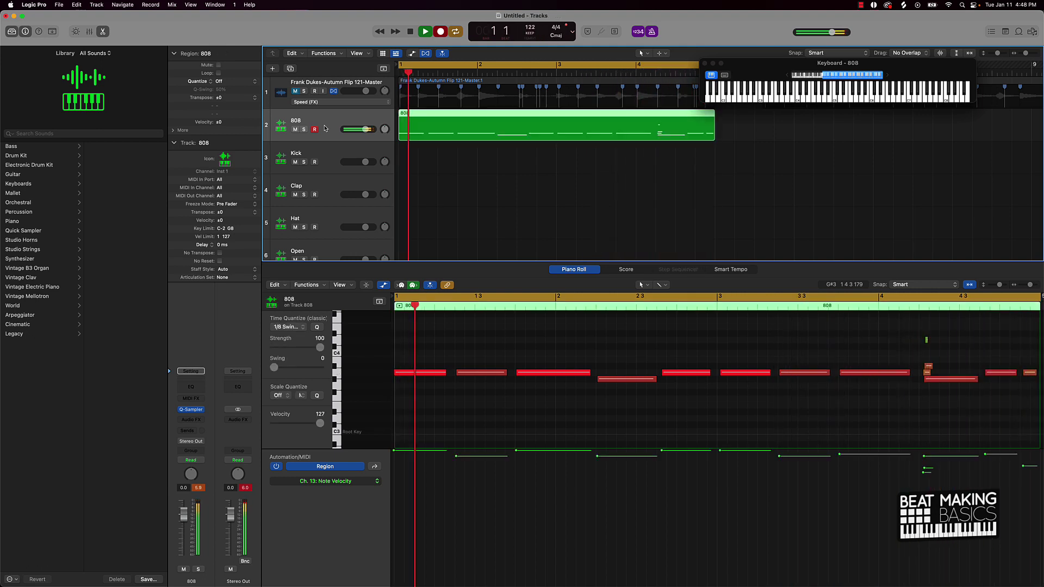
Step: Delete the three stray notes in bar 4 of the 808 part, then quantize all remaining notes, set them to velocity 127, and audition
left_click_drag(939, 326, 926, 354)
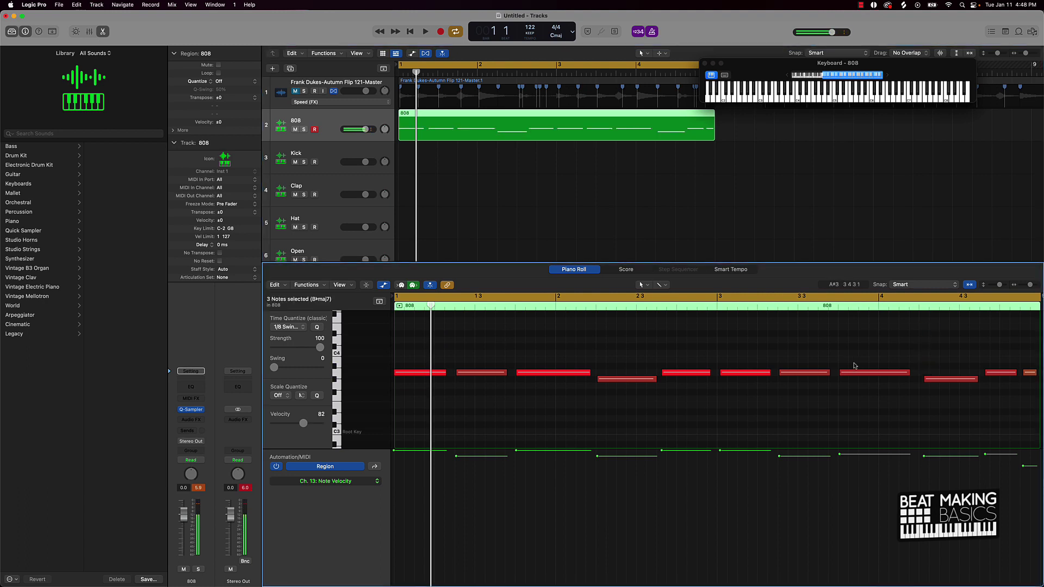
key("super+a")
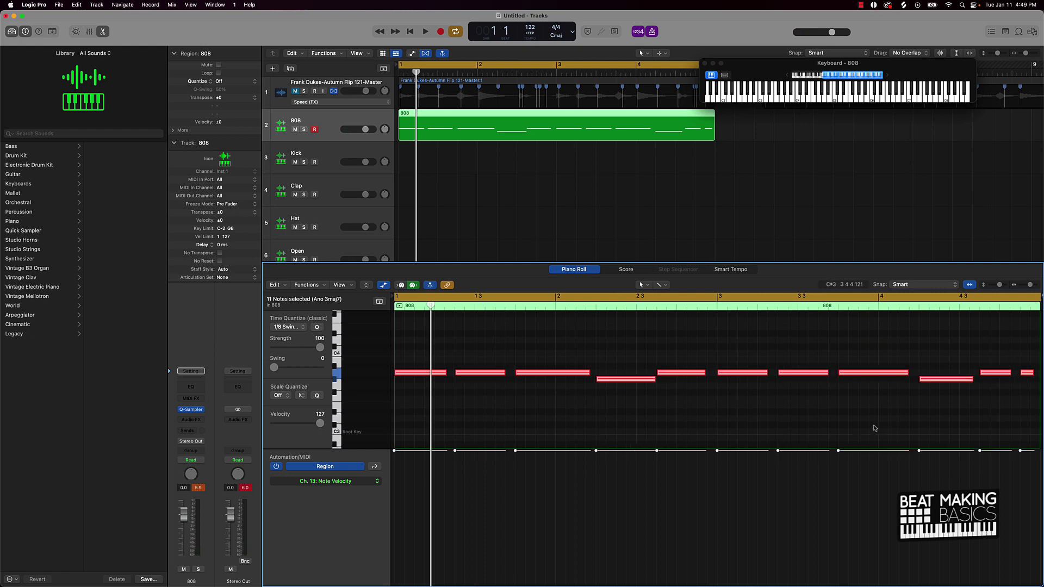
key("space")
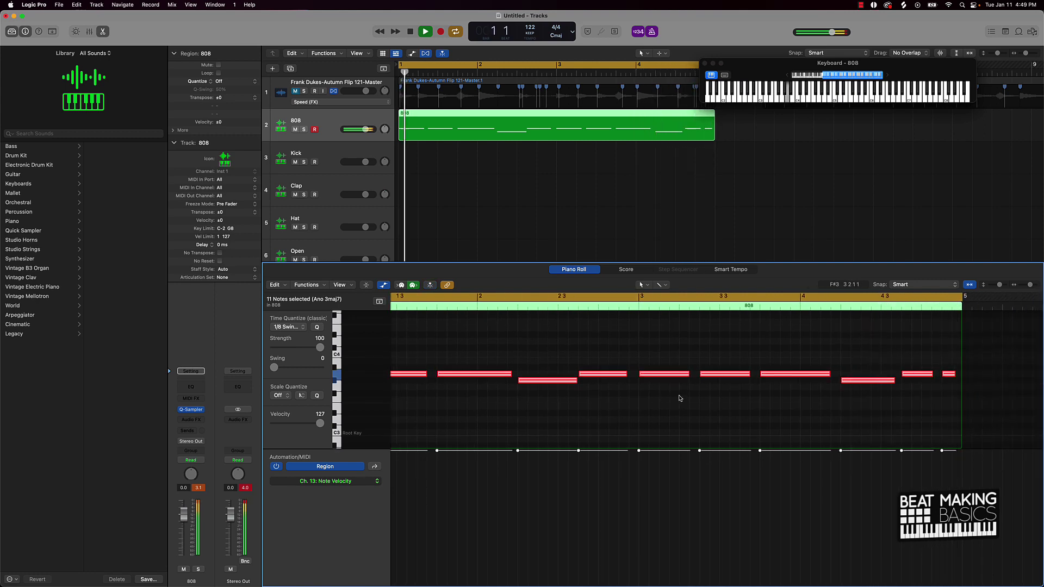
key("space")
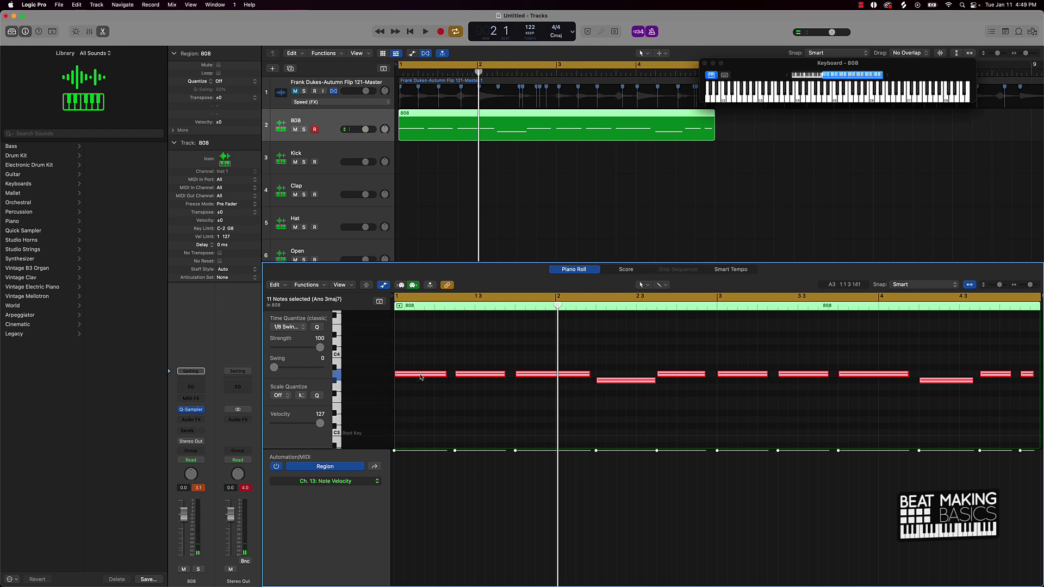
Step: Extend all 808 notes to the following notes with Force Legato and play back the bassline
right_click(420, 377)
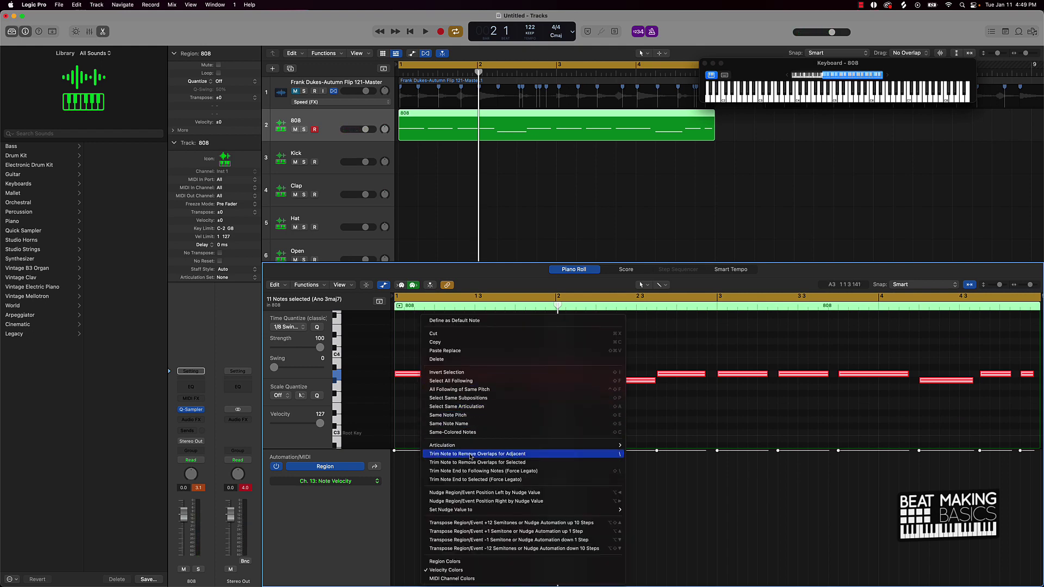
left_click(518, 472)
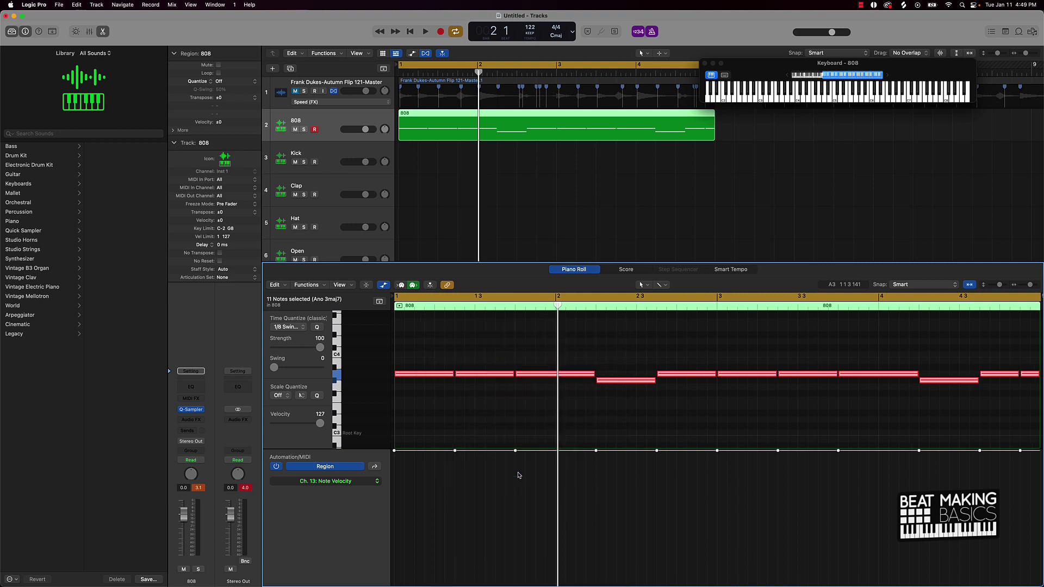
key("space")
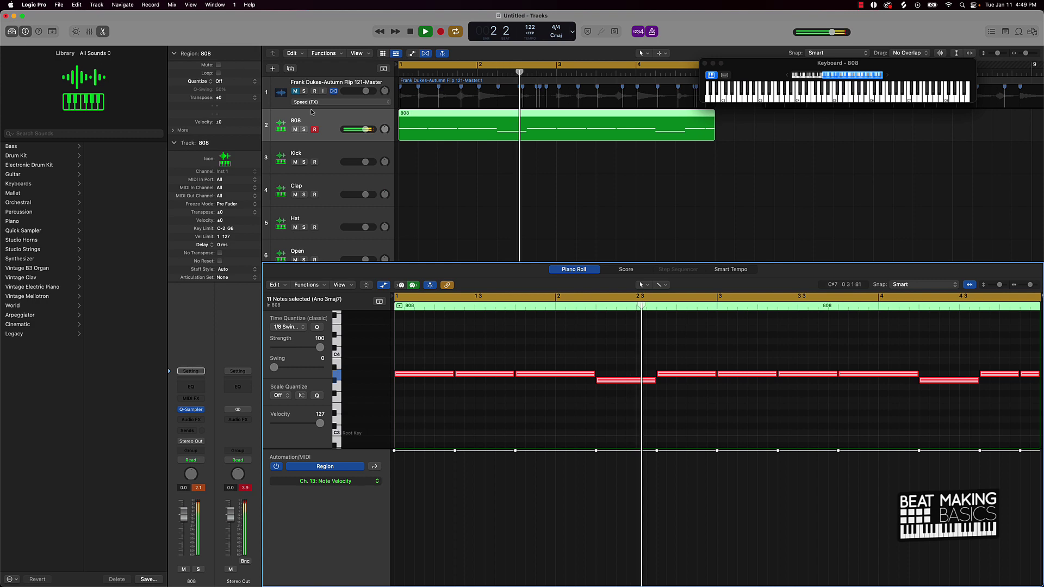
Step: Record a clap on beat 3 of each of the four bars on the Clap track and delete the stray note in bar 3
left_click(339, 181)
left_click(358, 179)
key("space")
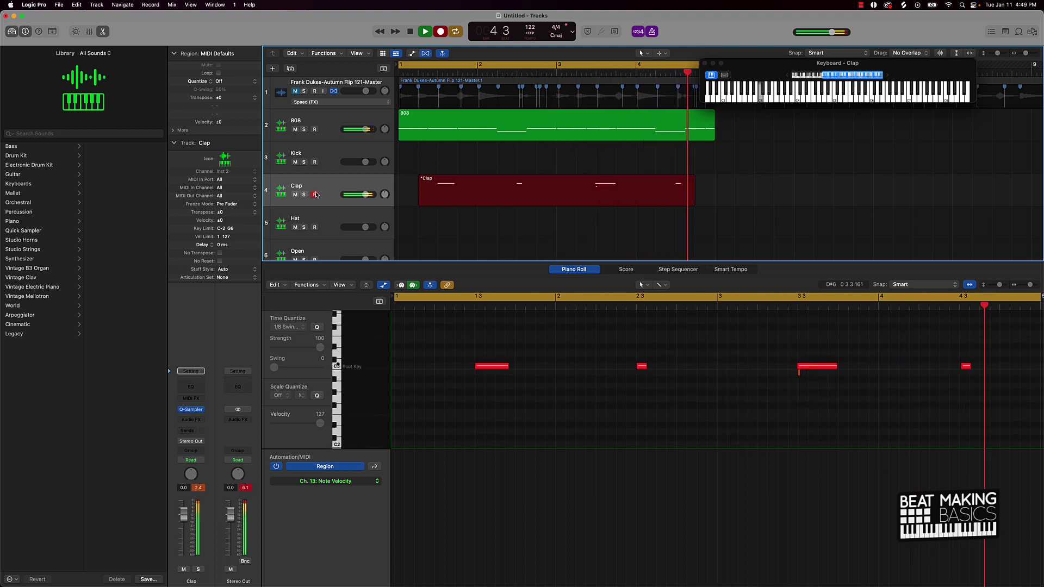
left_click(799, 373)
key("Delete")
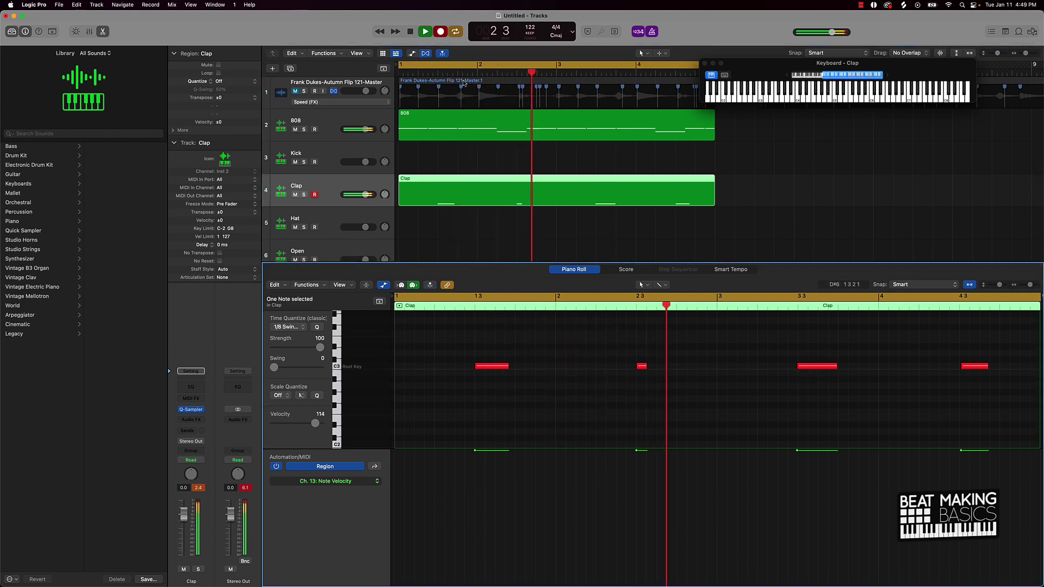
key("space")
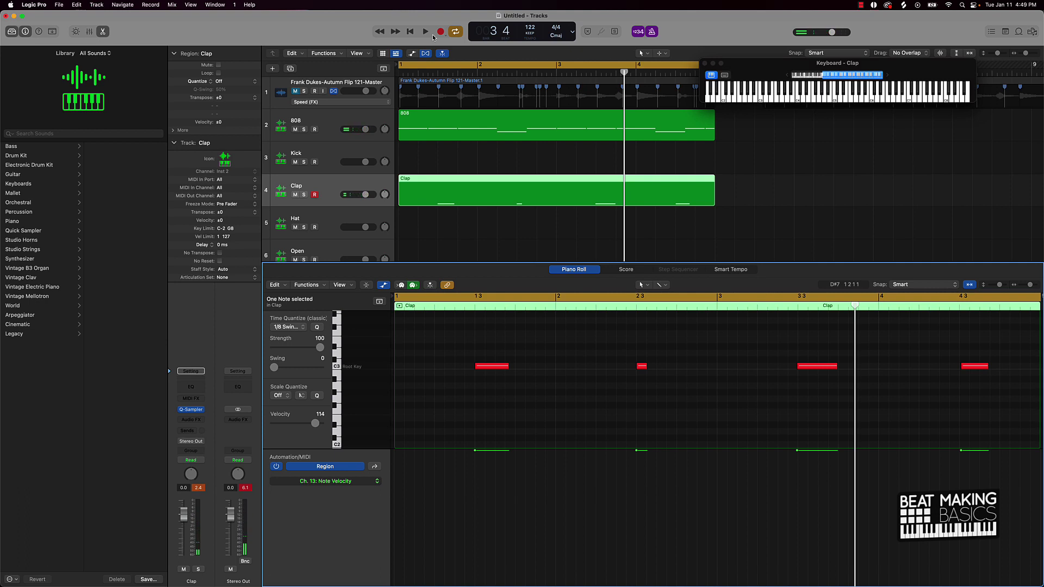
key("r")
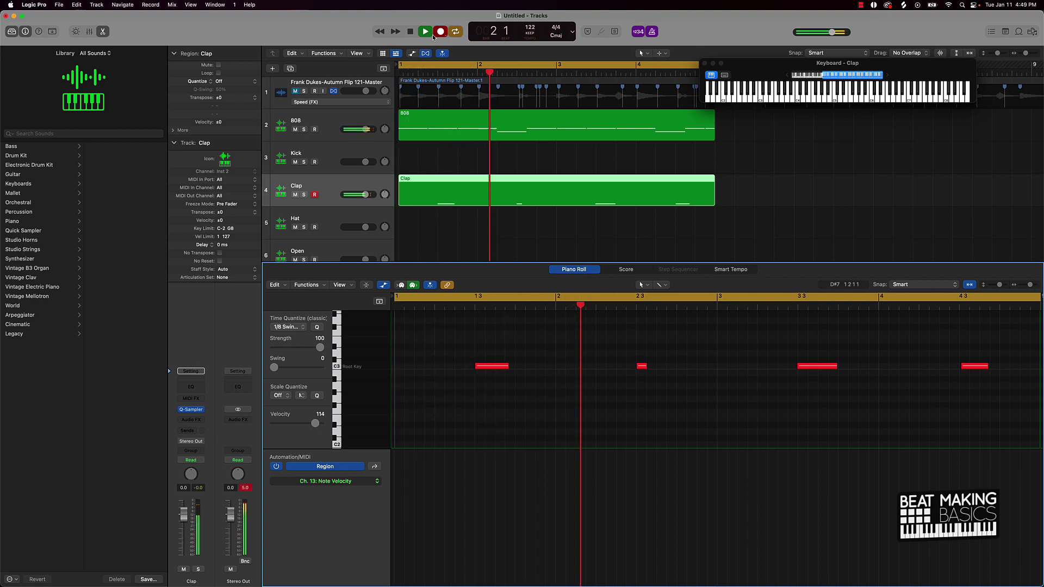
key("a")
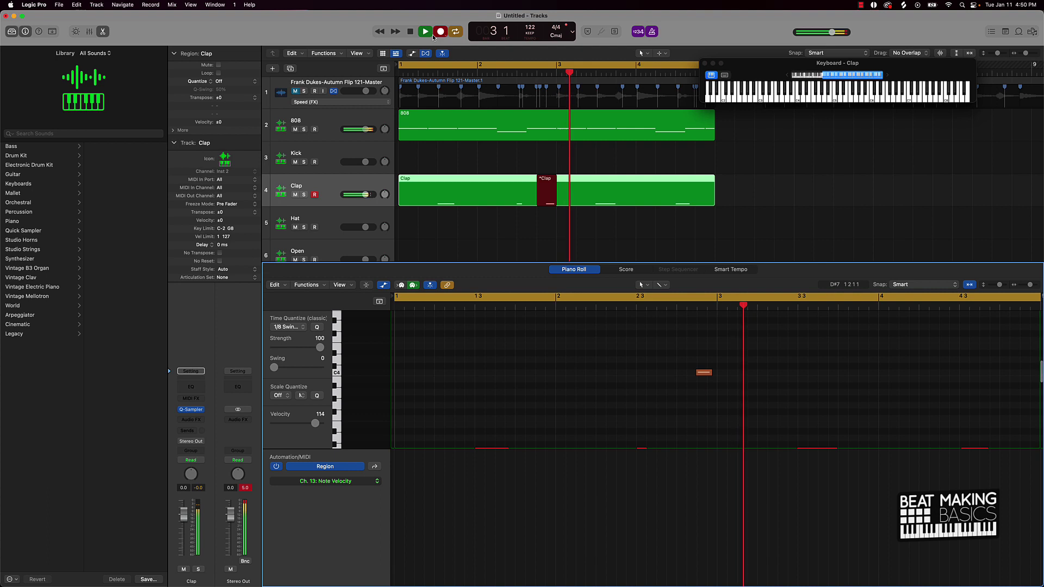
key("shift+r")
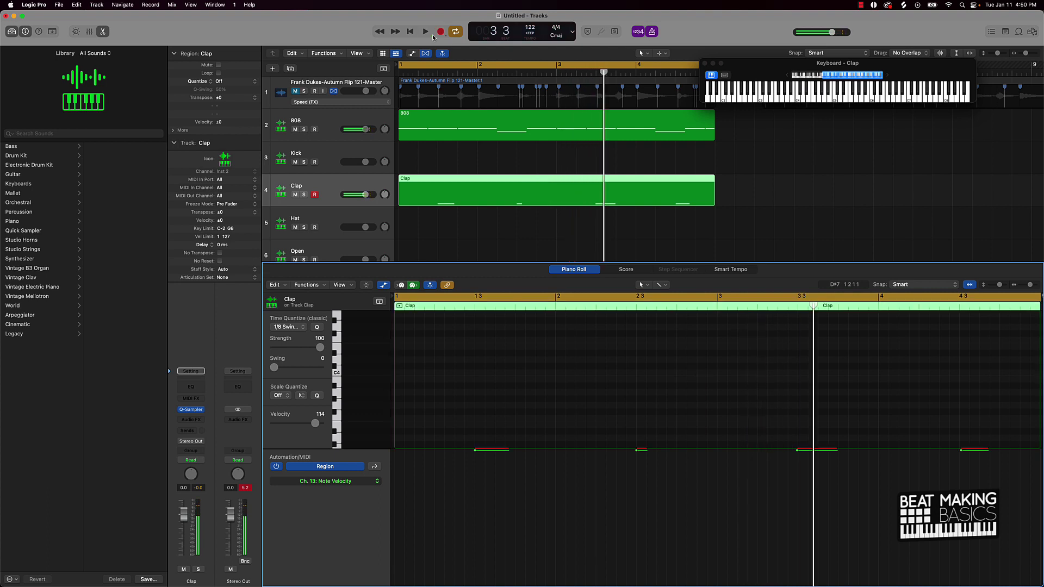
Step: Record extra claps late in bars 1 and 3, then quantize all clap notes and set their velocity to 127
key("Return")
key("space")
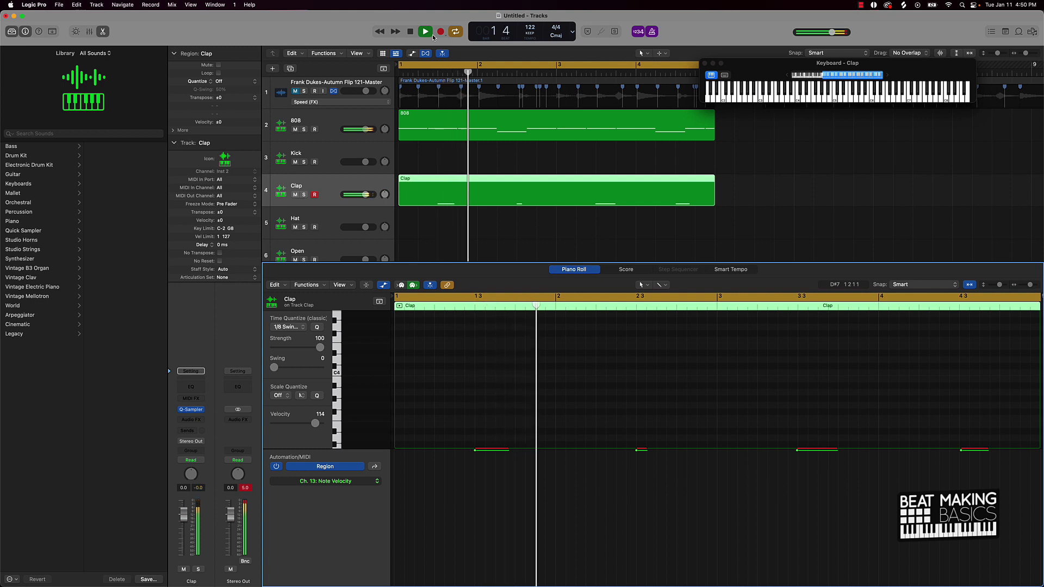
key("space")
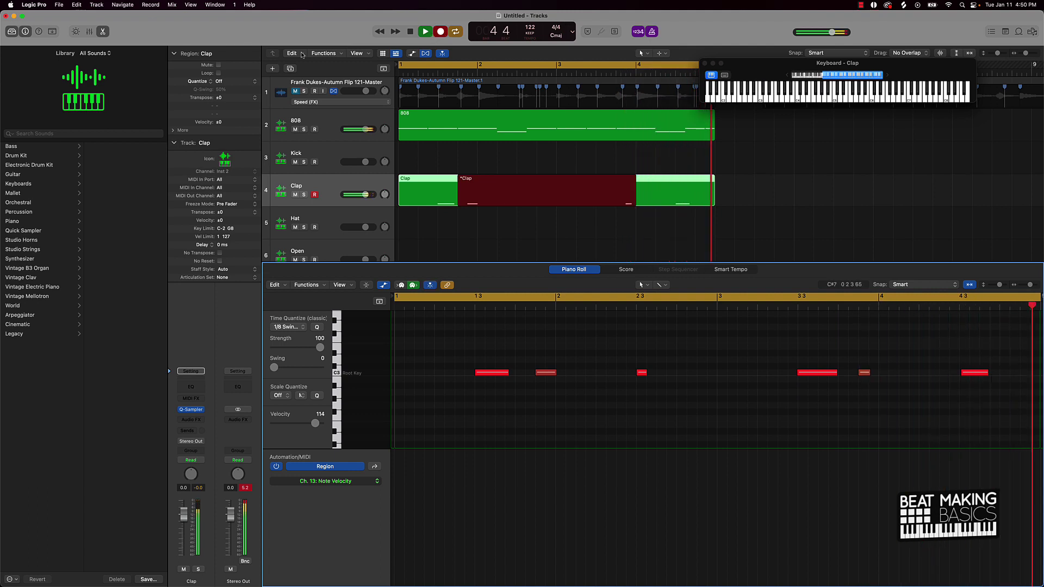
left_click(426, 31)
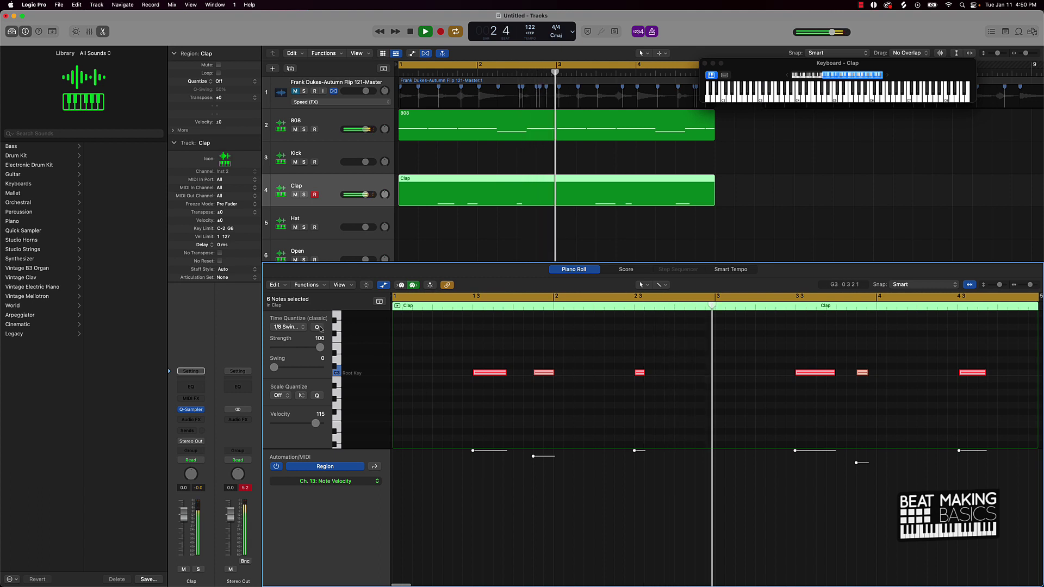
left_click_drag(542, 461, 541, 402)
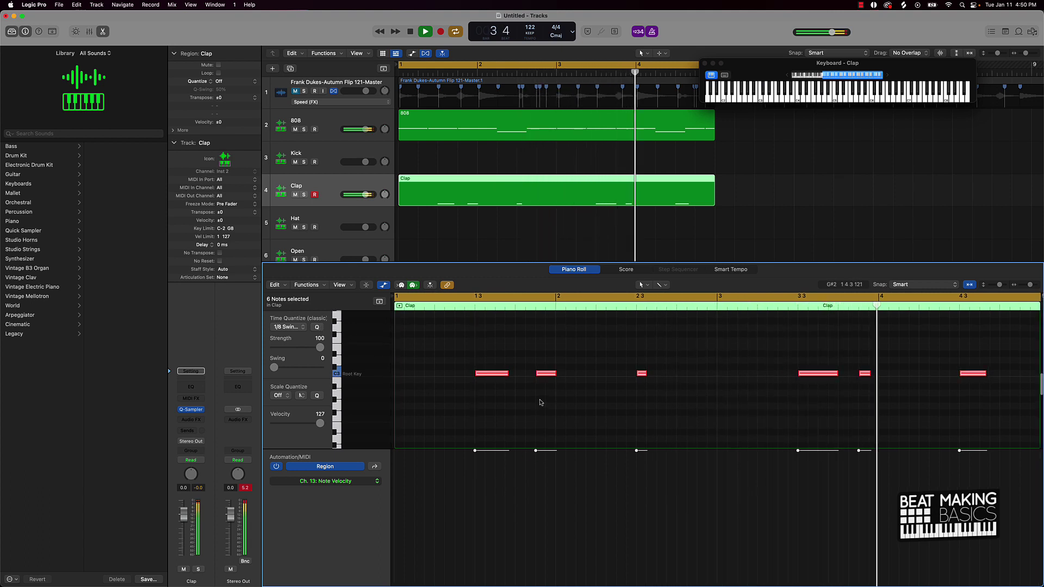
key("space")
Step: Create a 64-step Step Sequencer pattern on the Hat track with hits on every other step plus a few extra in-between hits
left_click(318, 217)
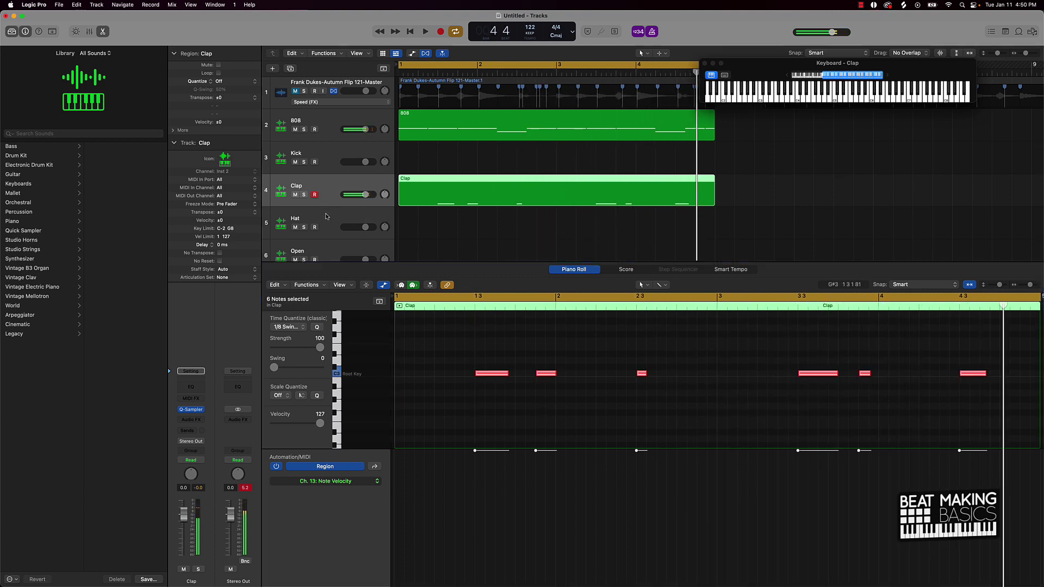
left_click(674, 269)
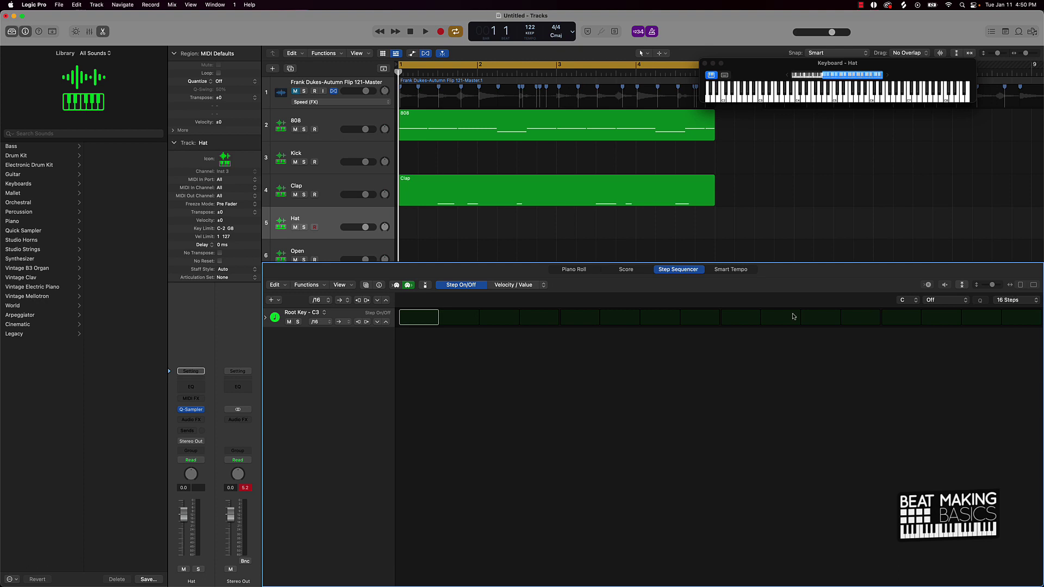
left_click(428, 319)
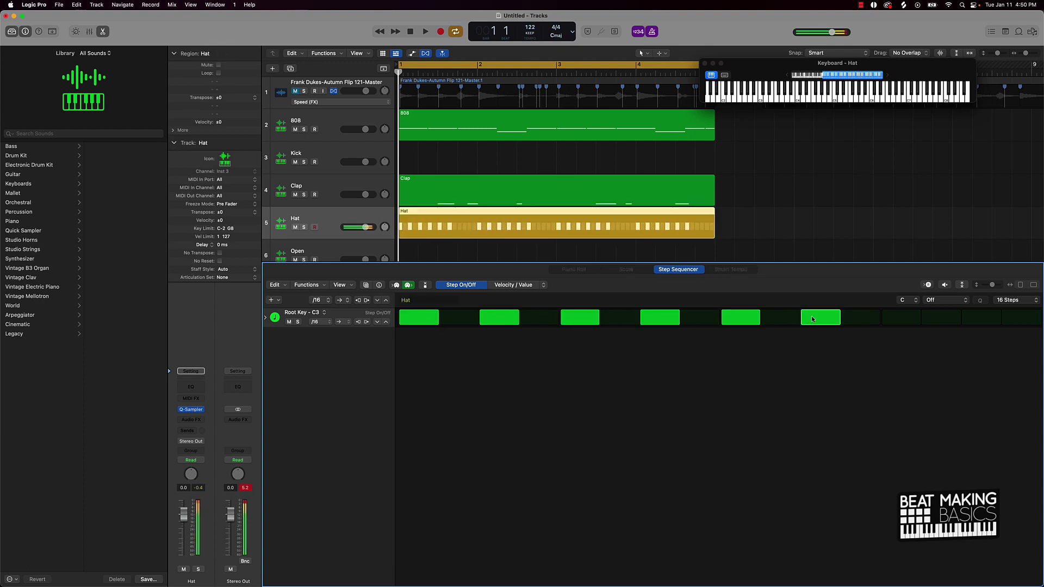
left_click(1006, 303)
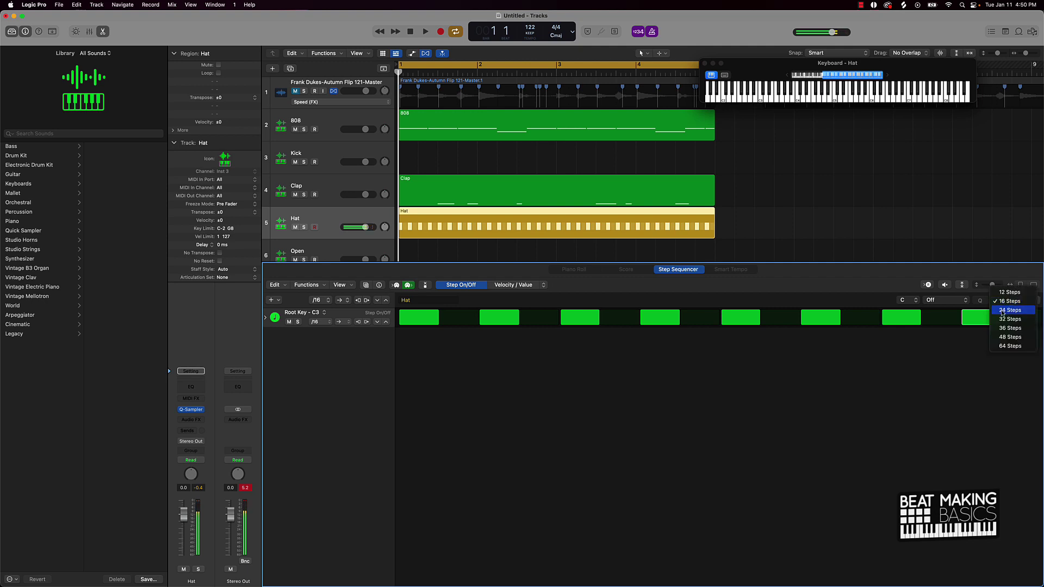
left_click(1010, 346)
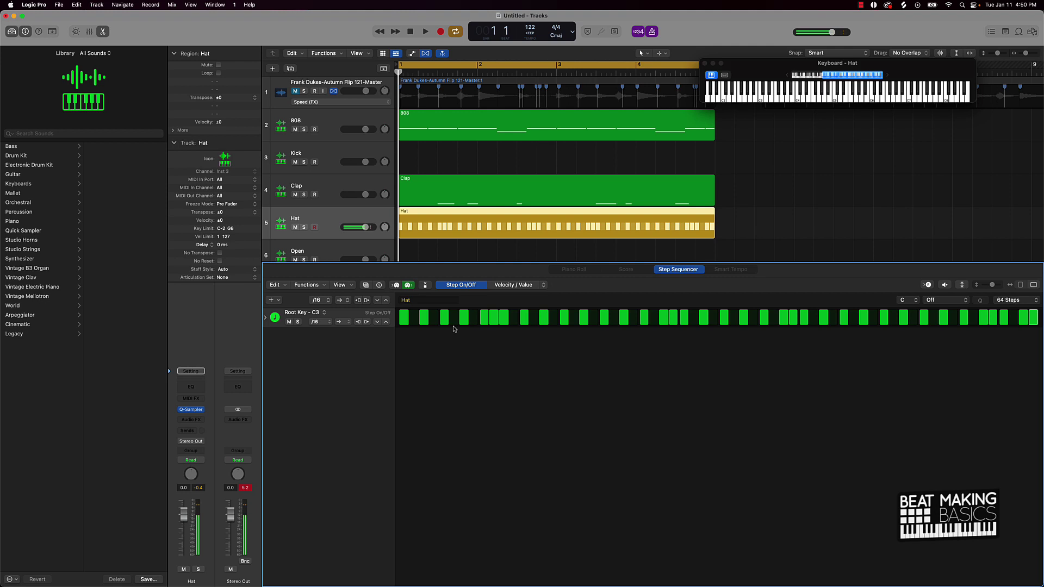
Step: Switch the hat pattern's step editing to Note Repeat and set the hit at the start of bar 2 to 4 repeats
key("space")
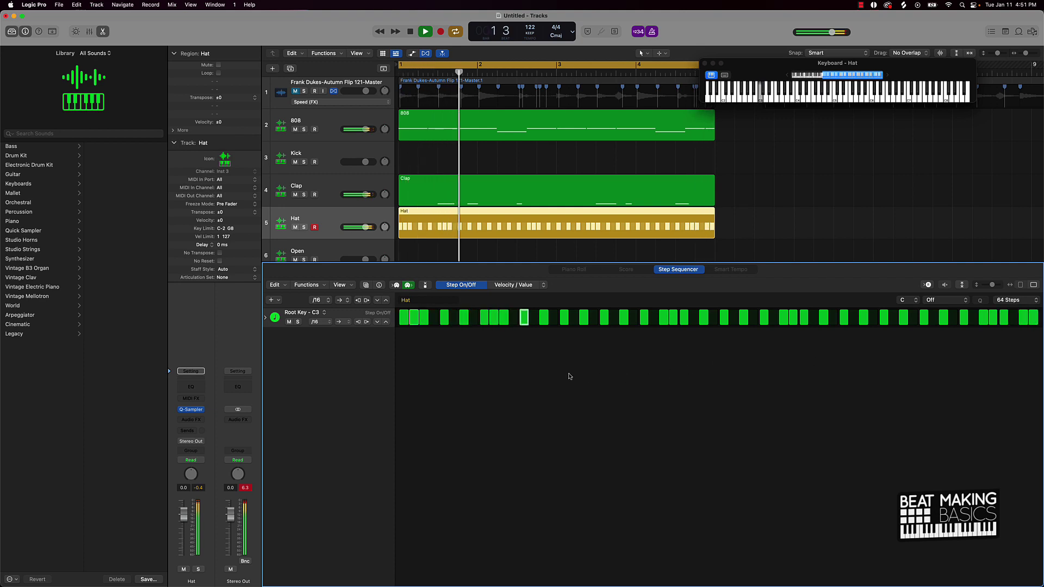
left_click(542, 286)
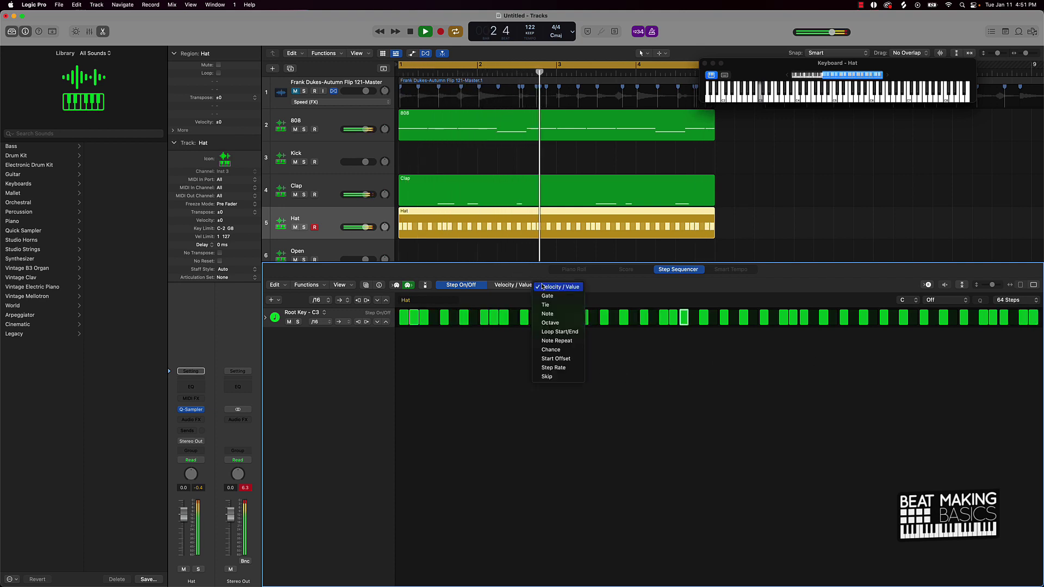
left_click(567, 341)
key("space")
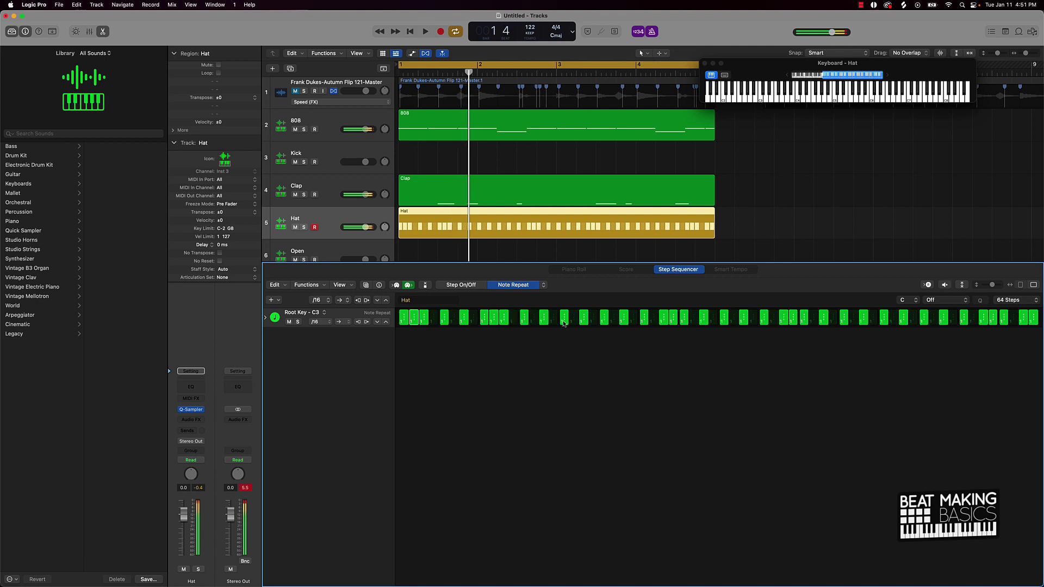
key("space")
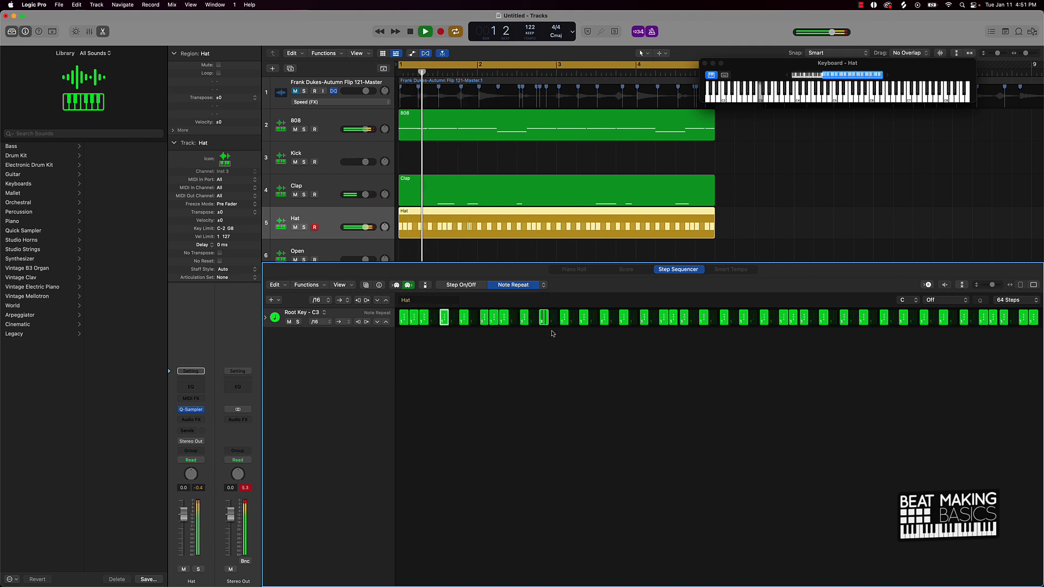
key("space")
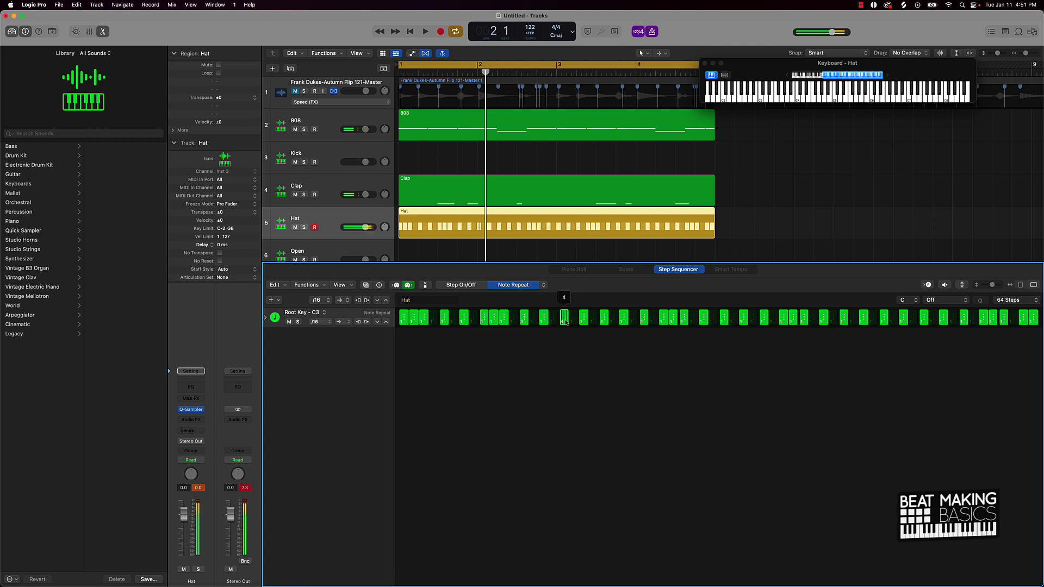
Step: Add note repeats to the hat hit at the start of bar 4, play back the pattern and close the editor
key("space")
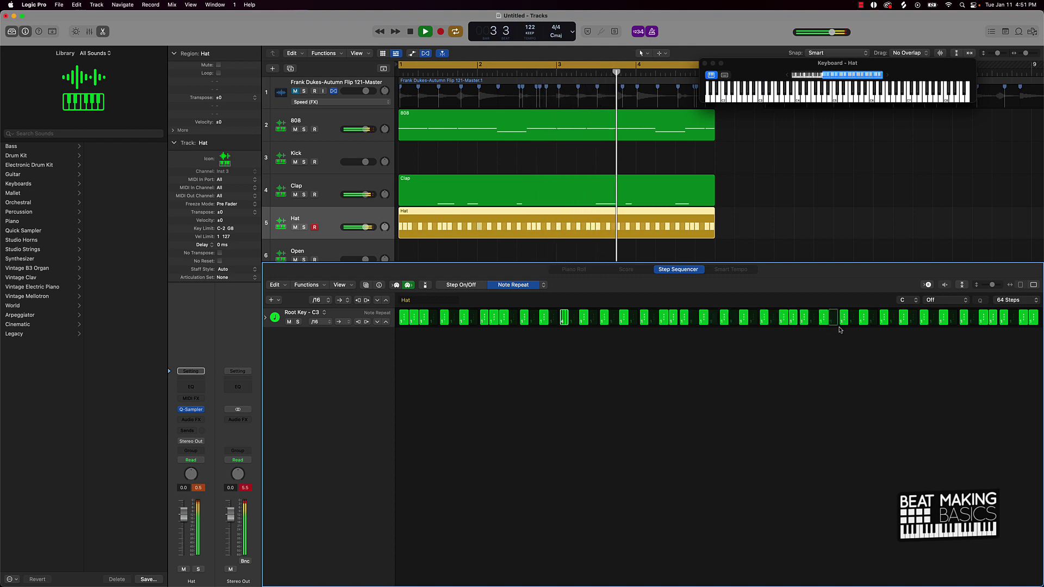
key("space")
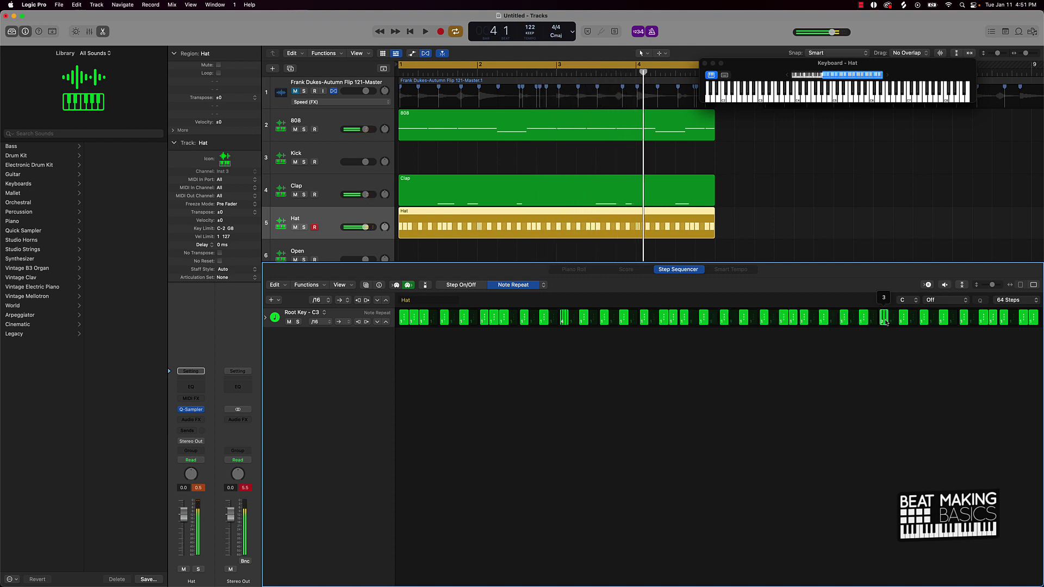
key("space")
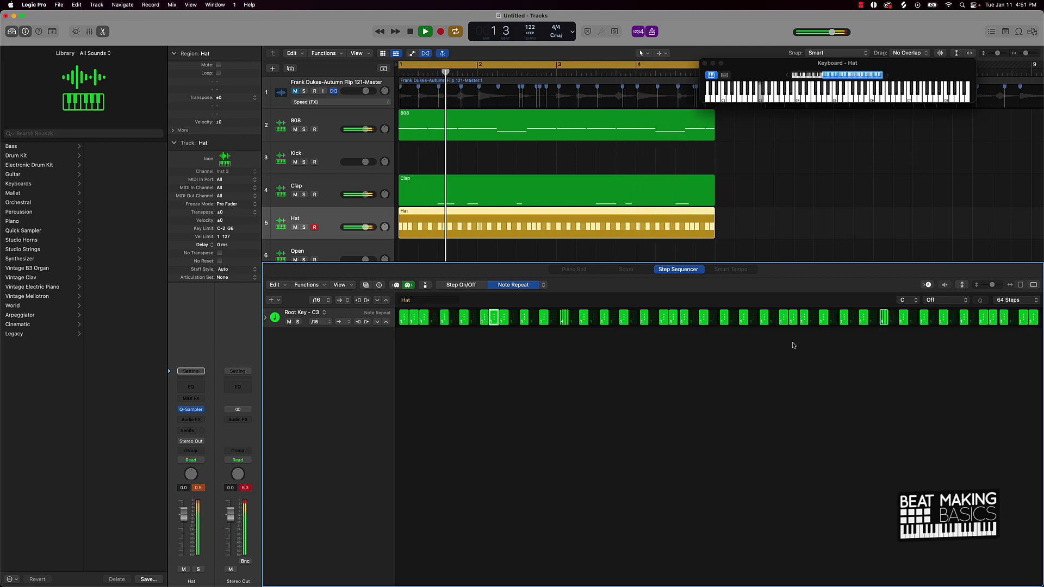
key("space")
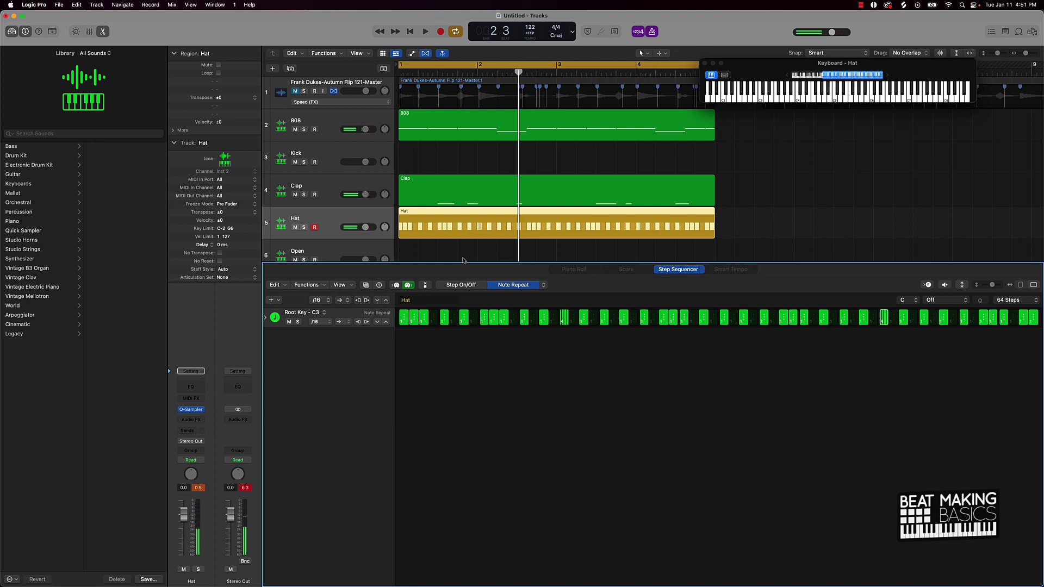
key("p")
key("p")
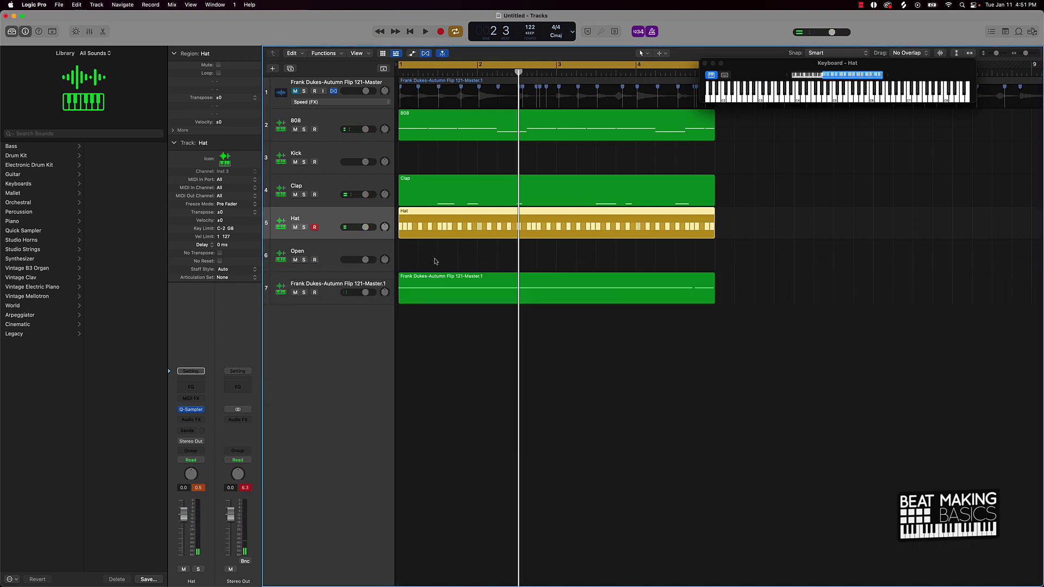
Step: Record open hat hits around beat 2 of bars 1 and 3 on the Open track
left_click(308, 245)
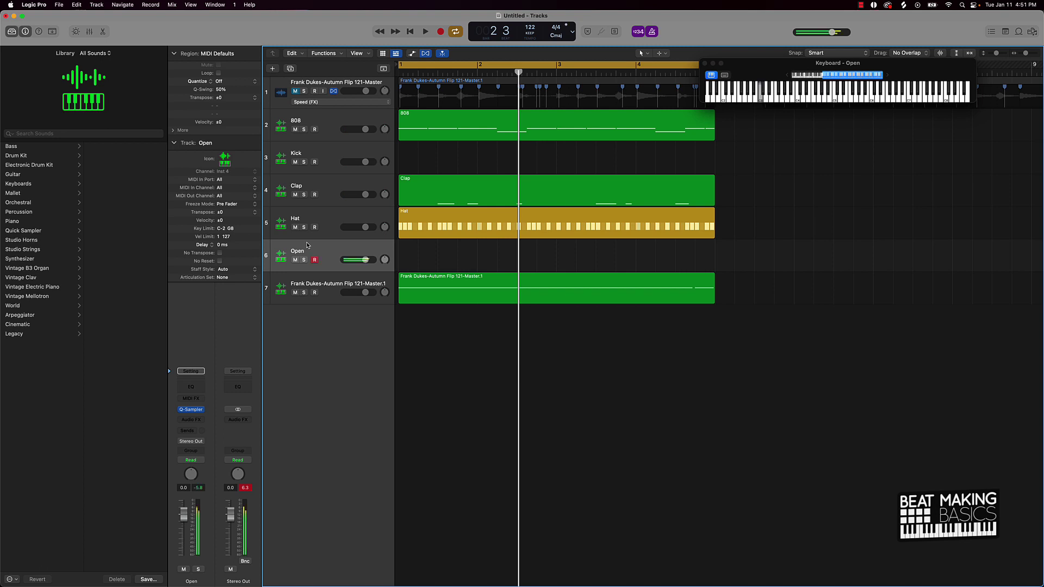
key("r")
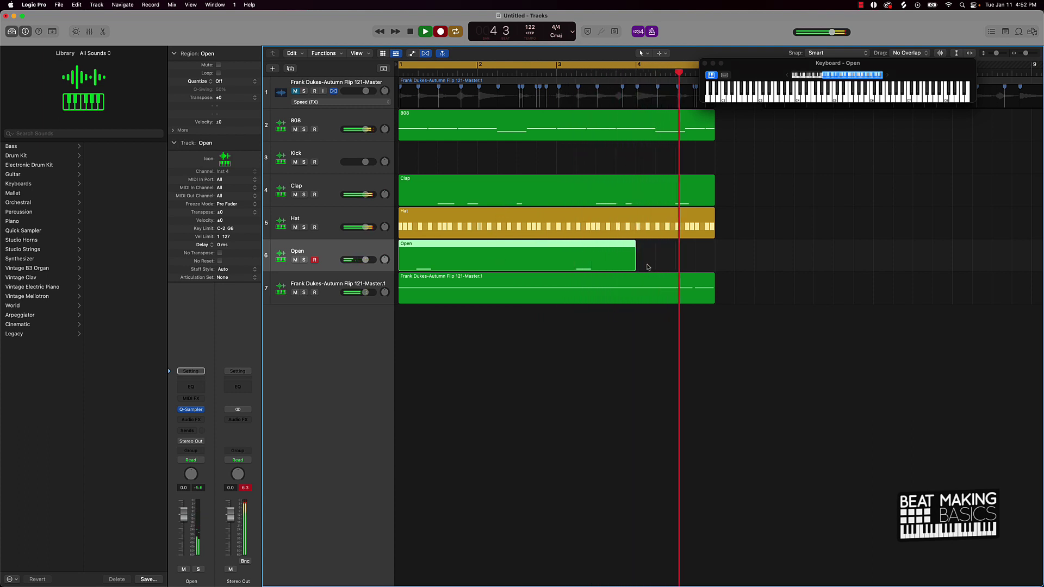
key("space")
Step: Extend the Open region to the end of bar 4 and quantize its two notes to beat 2
left_click_drag(632, 268, 710, 264)
double_click(702, 265)
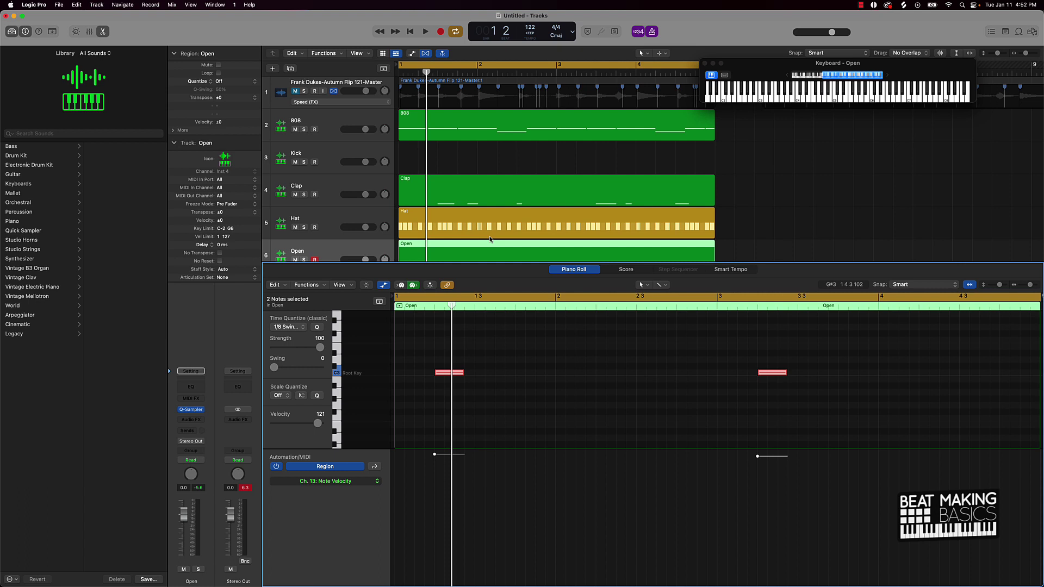
key("e")
Step: Record a nine-hit kick pattern across four bars on the Kick track, then quantize the notes and set their velocity to 127
left_click(322, 155)
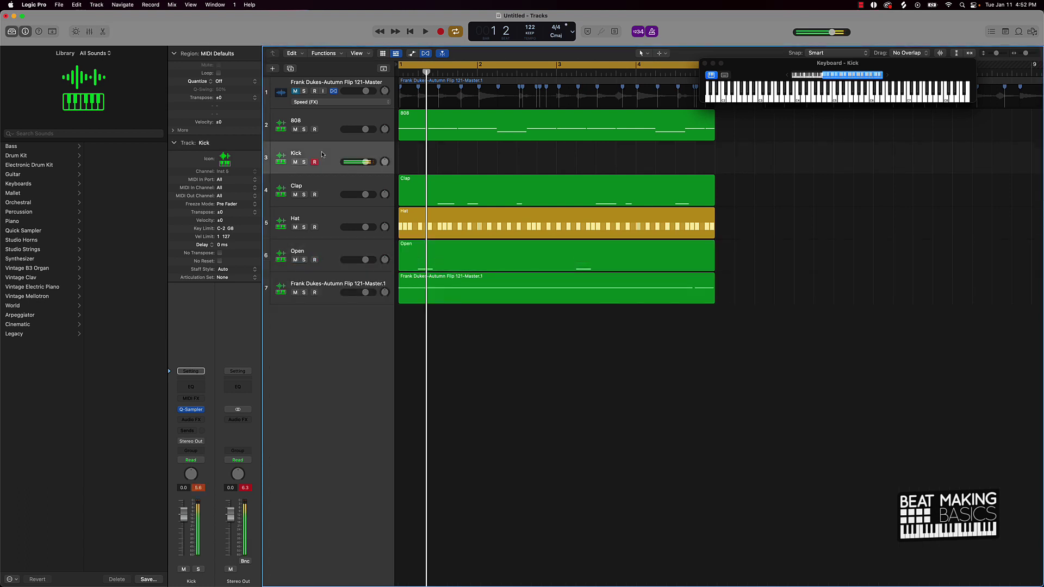
key("r")
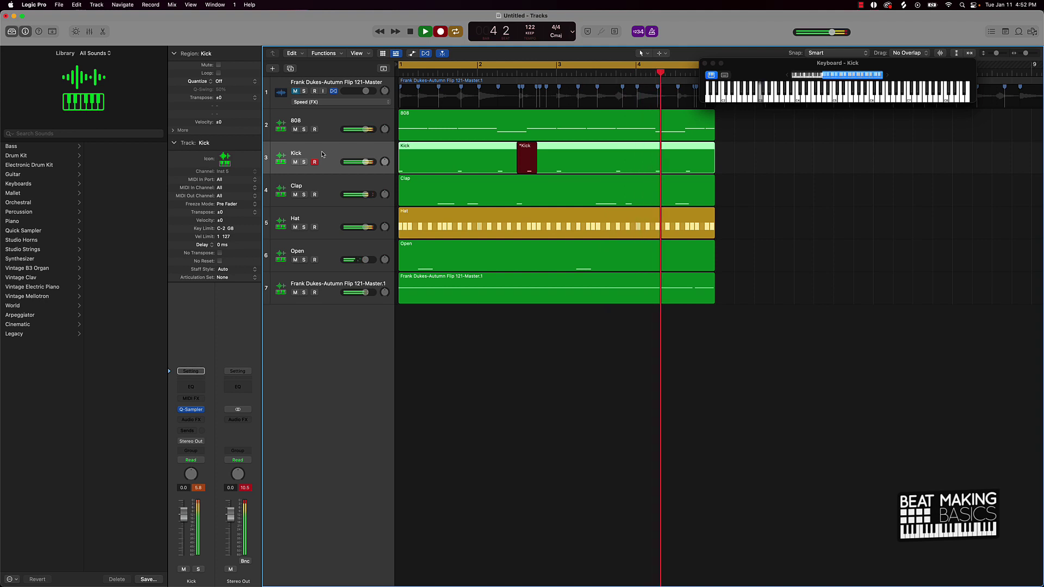
key("space")
double_click(541, 156)
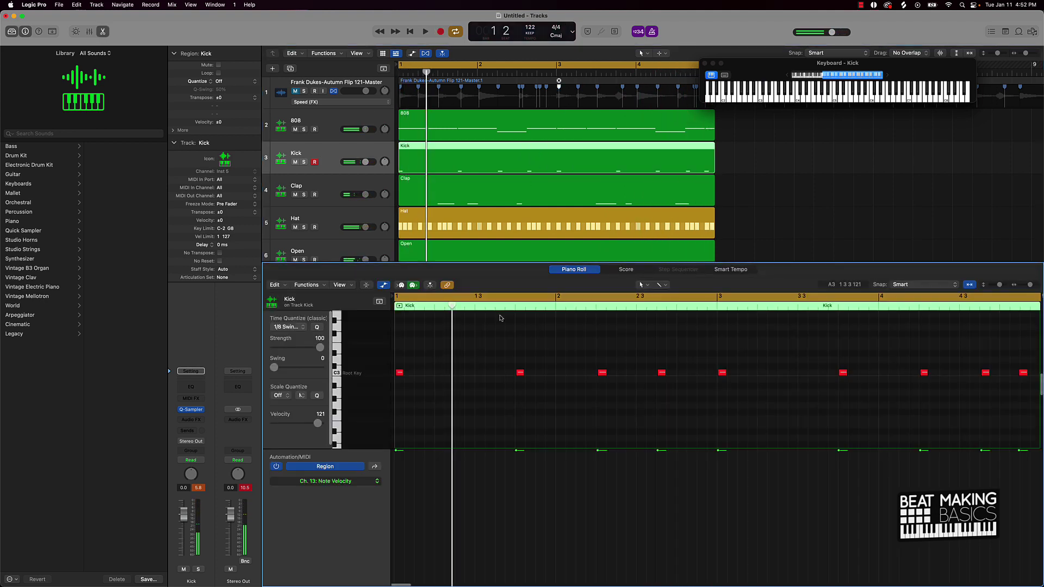
key("a")
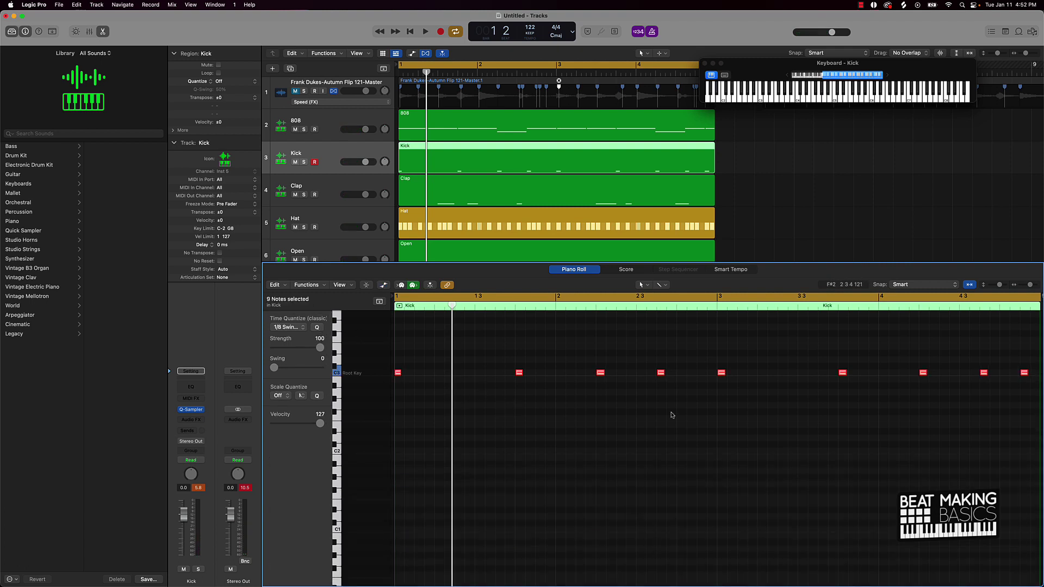
Step: Add kick notes on the off-beat after beat 2 in bars 1 and 3, and play back the beat
key("space")
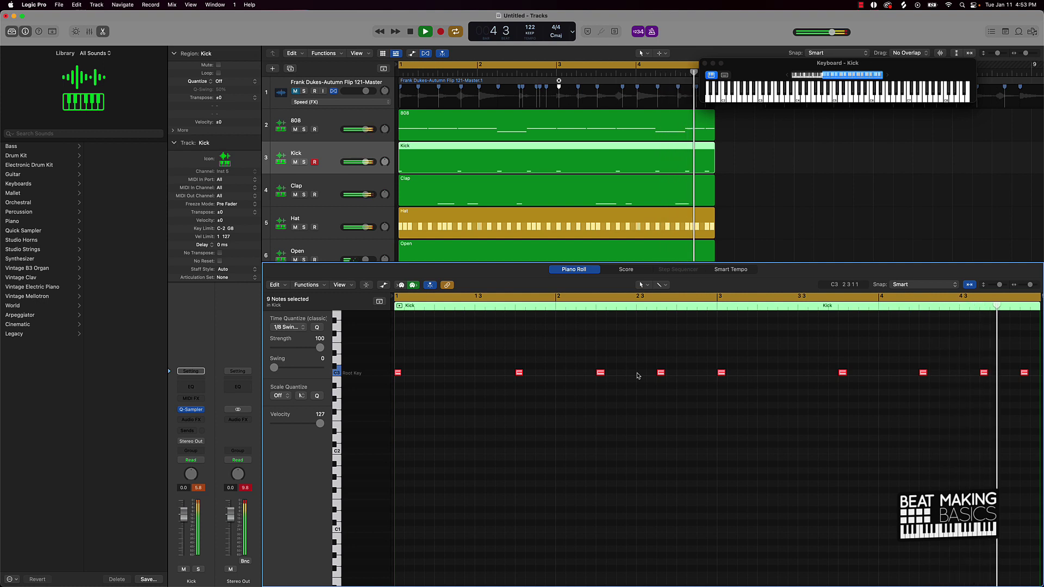
key("space")
key("space")
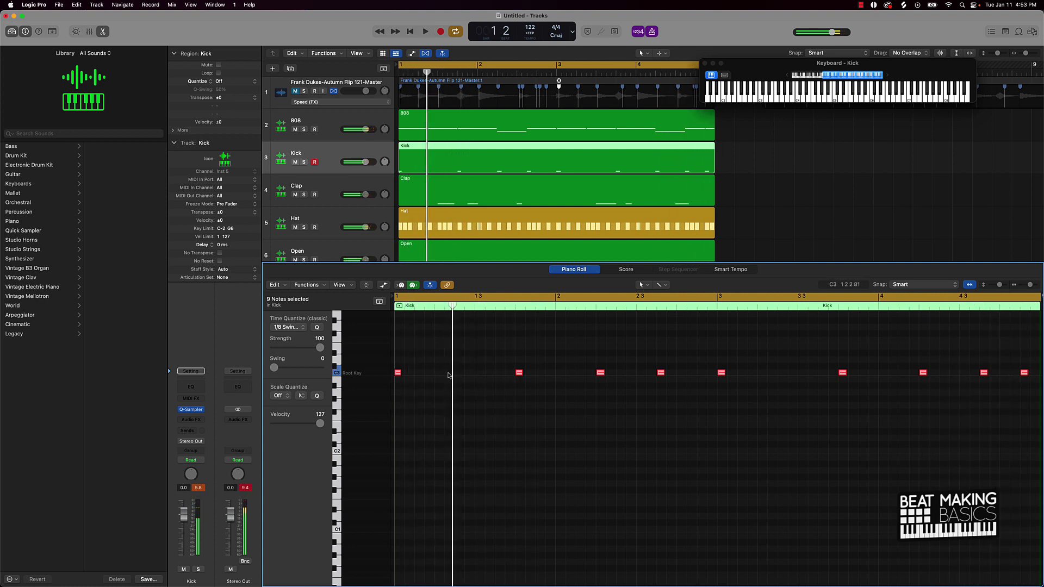
key("space")
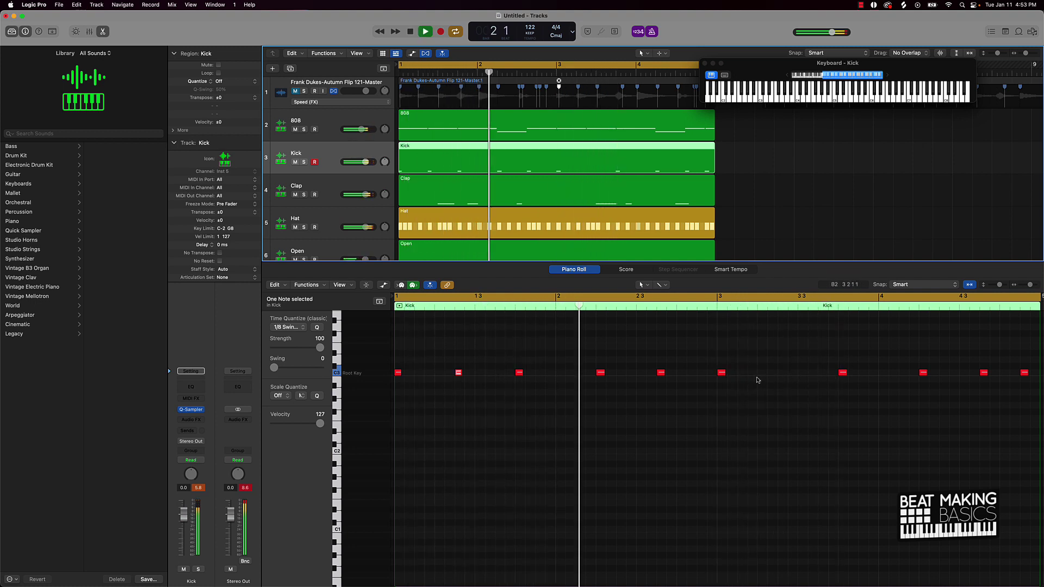
key("space")
left_click(781, 373)
key("space")
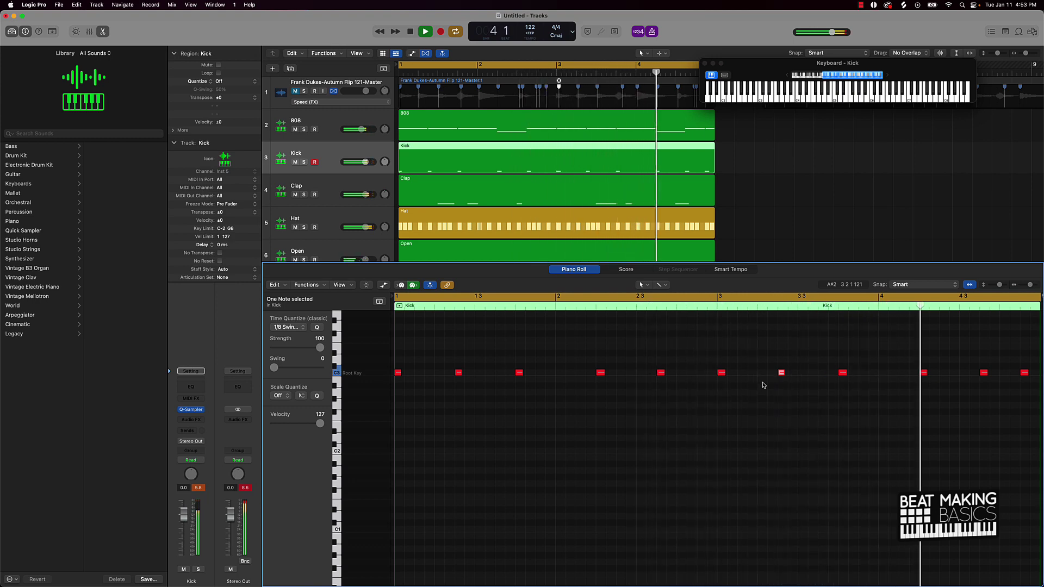
left_click(762, 384)
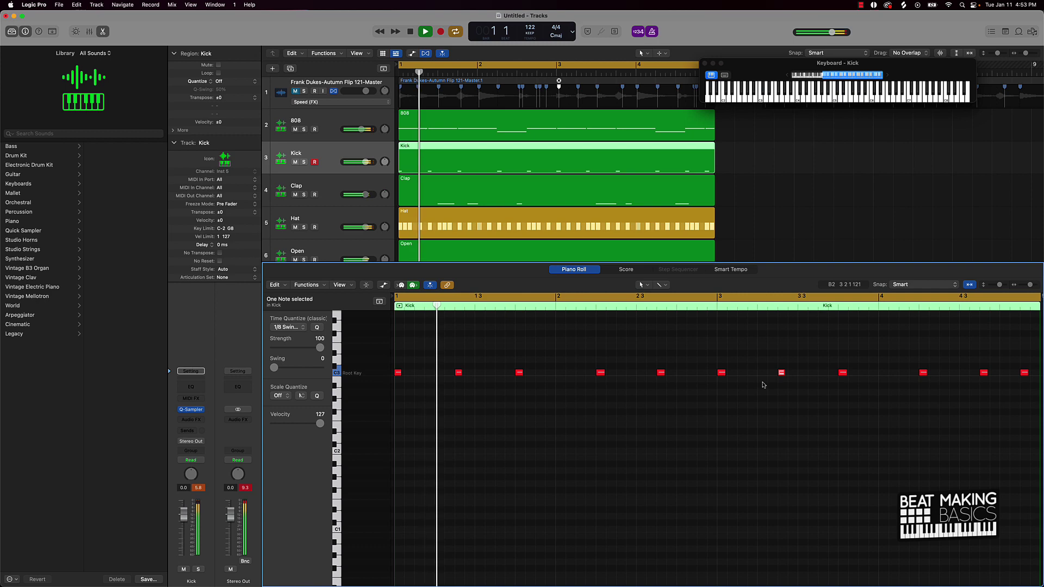
key("space")
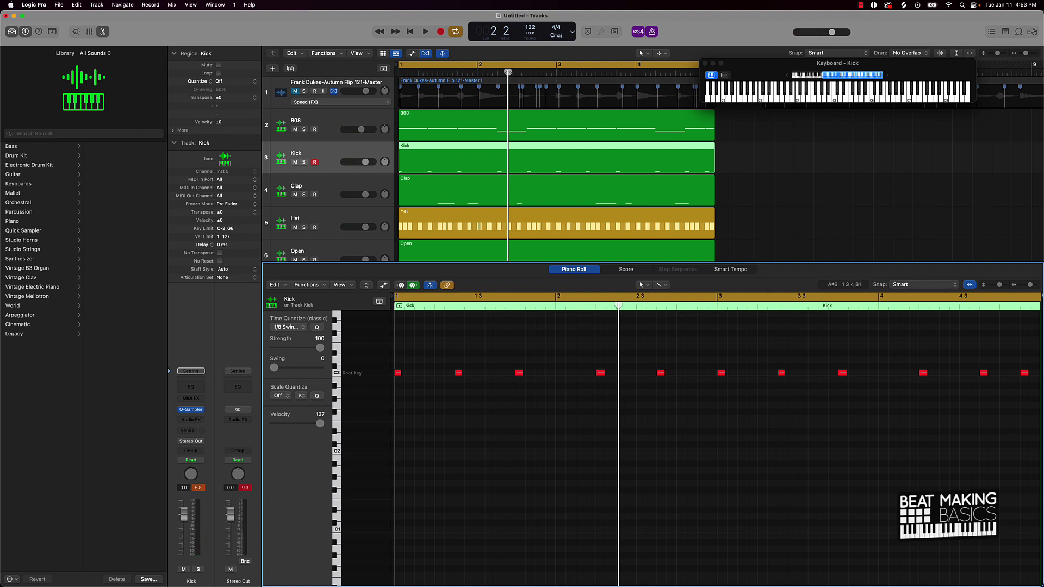
Step: Move the playhead to the off-beat kick after beat 2 in bar 1, delete that note and place it again
left_click_drag(507, 72, 457, 80)
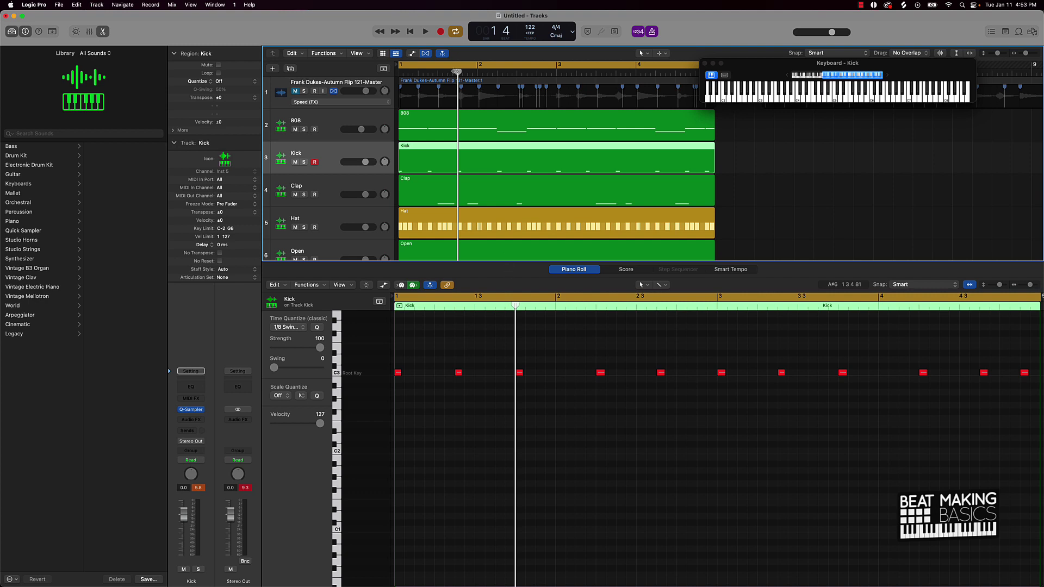
left_click_drag(457, 79, 428, 79)
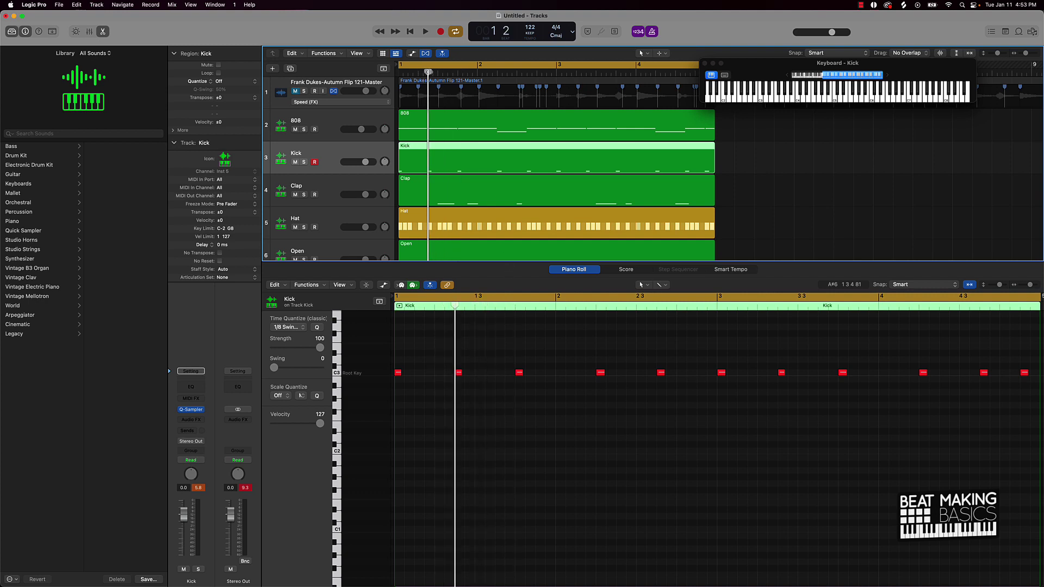
left_click_drag(468, 348, 440, 403)
key("Delete")
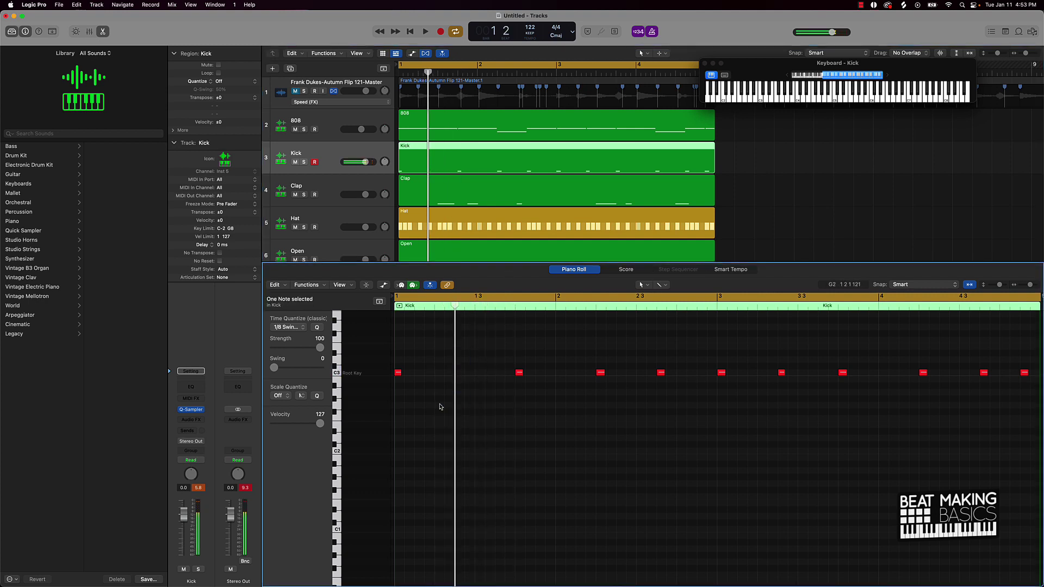
mouse_move(428, 71)
left_mouse_down()
mouse_move(398, 72)
mouse_move(427, 72)
left_mouse_up()
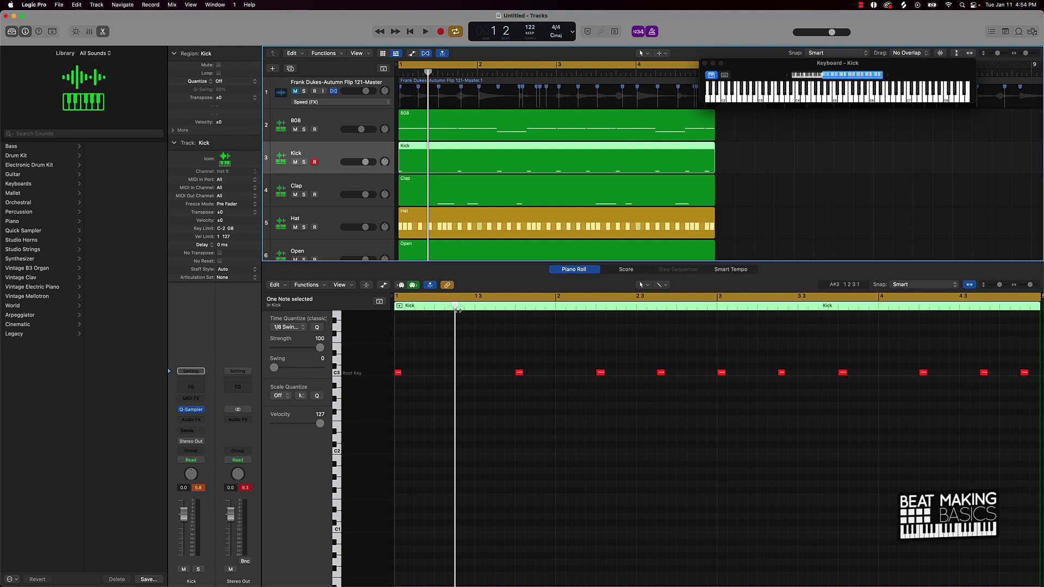
left_click(459, 372)
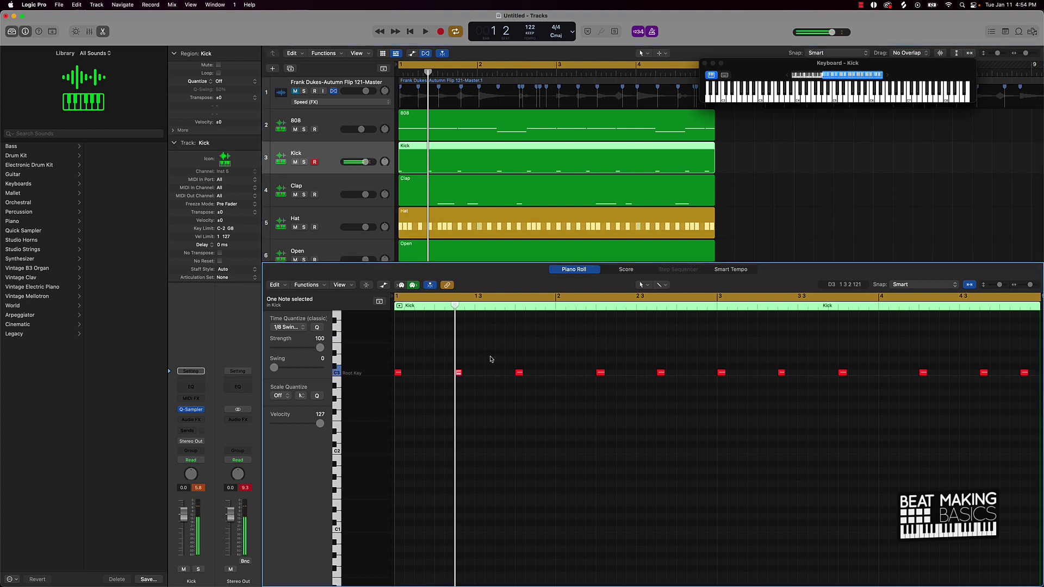
left_click(491, 359)
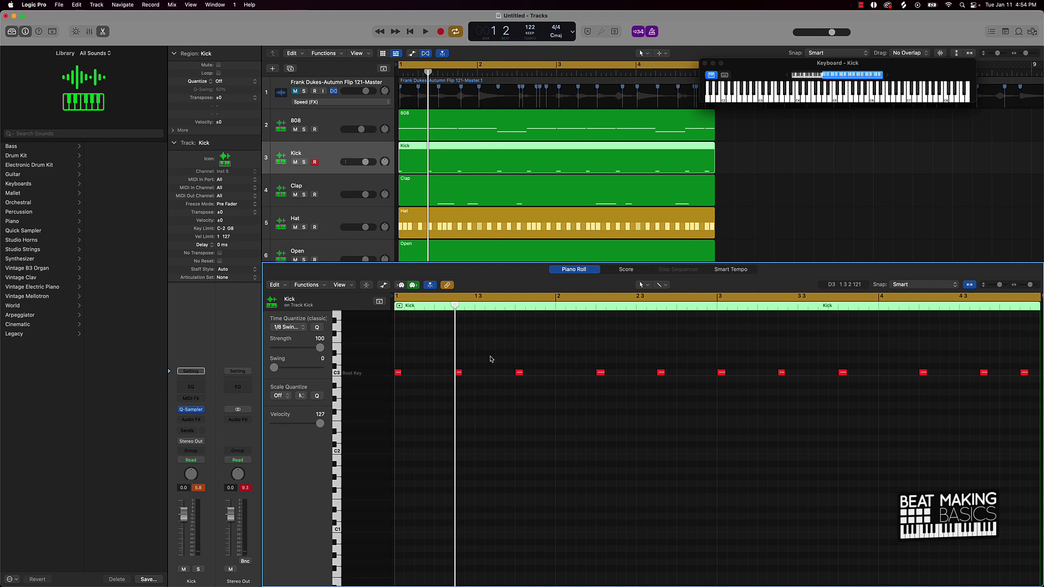
key("p")
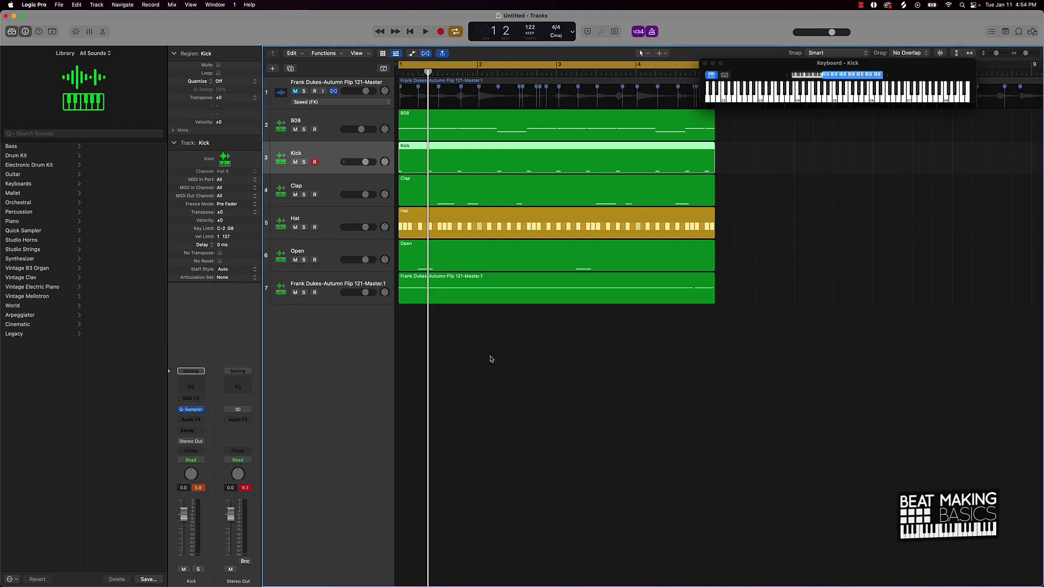
Step: Duplicate the Autumn Flip sampler track with its settings and mute the original sampler track
left_click(360, 284)
key("super+d")
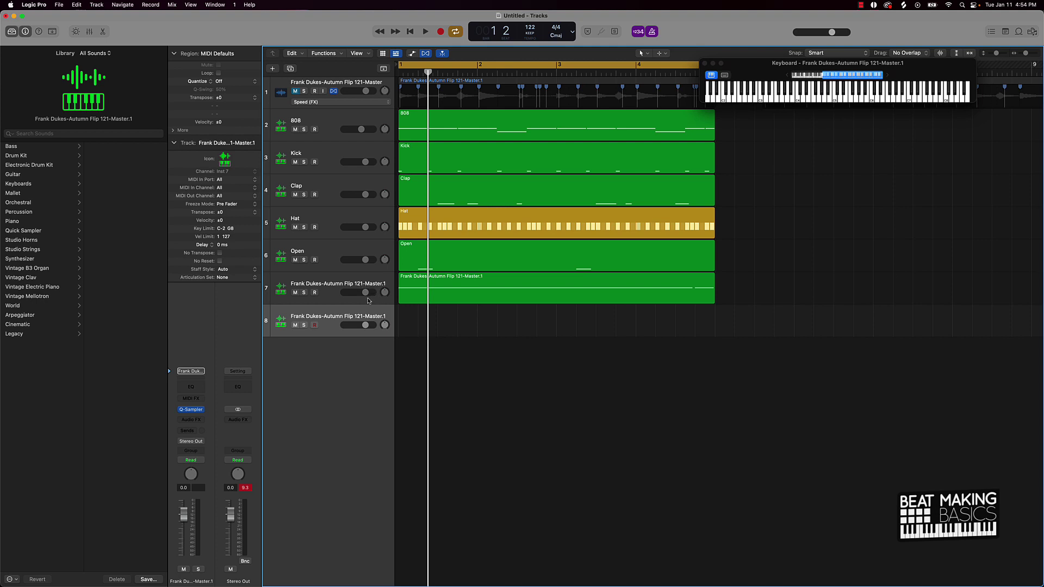
left_click(295, 293)
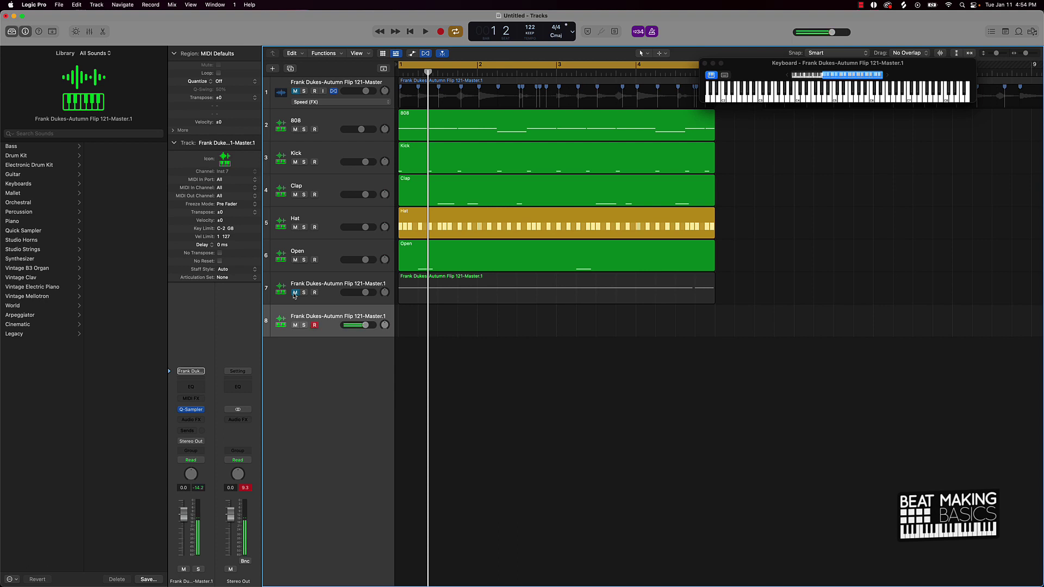
Step: Record a sustained four-bar note on sampler track 8, select it in the Piano Roll, and play back the beat
key("r")
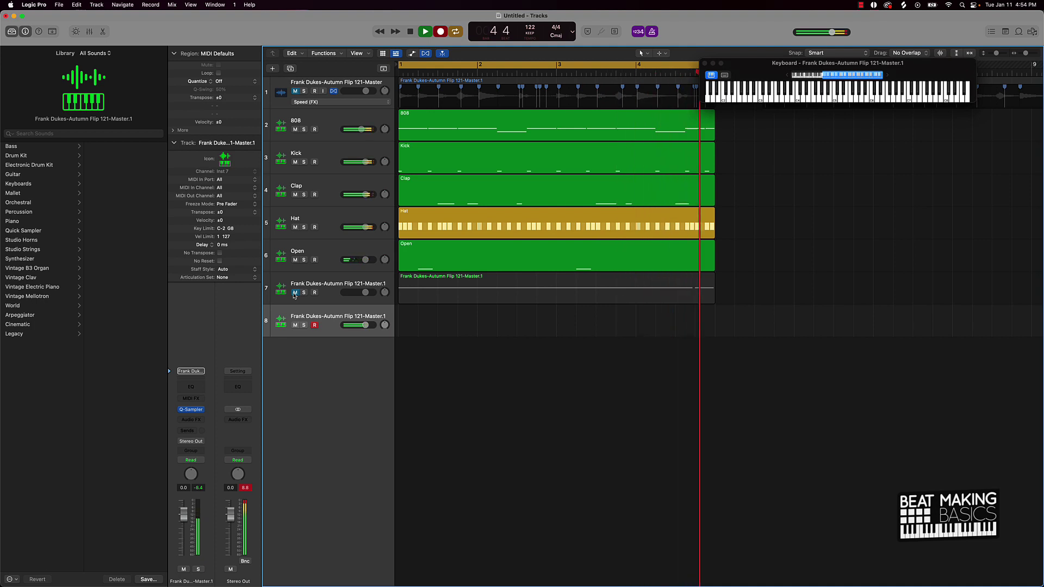
key("space")
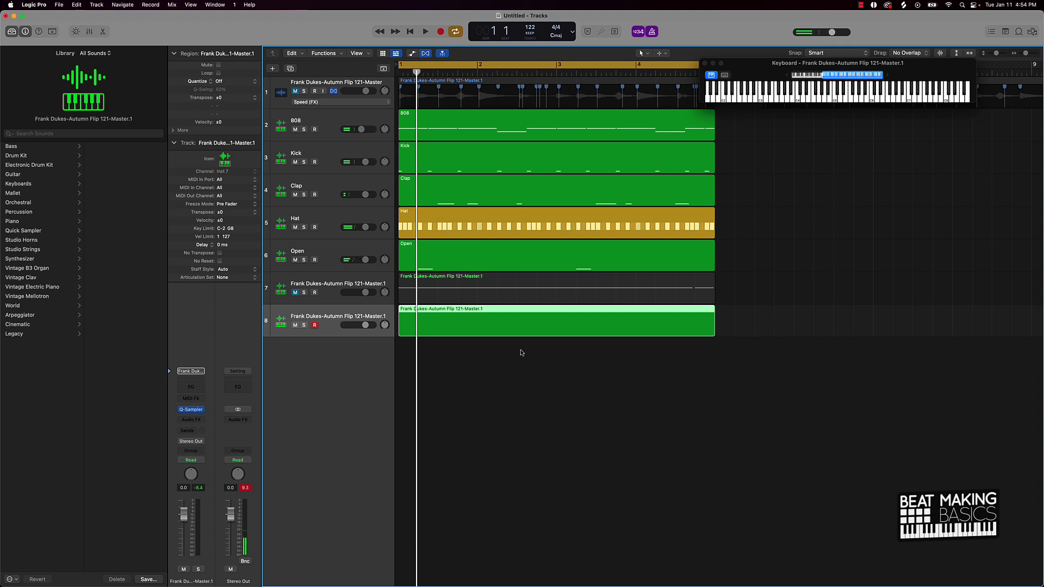
double_click(526, 333)
key("super+a")
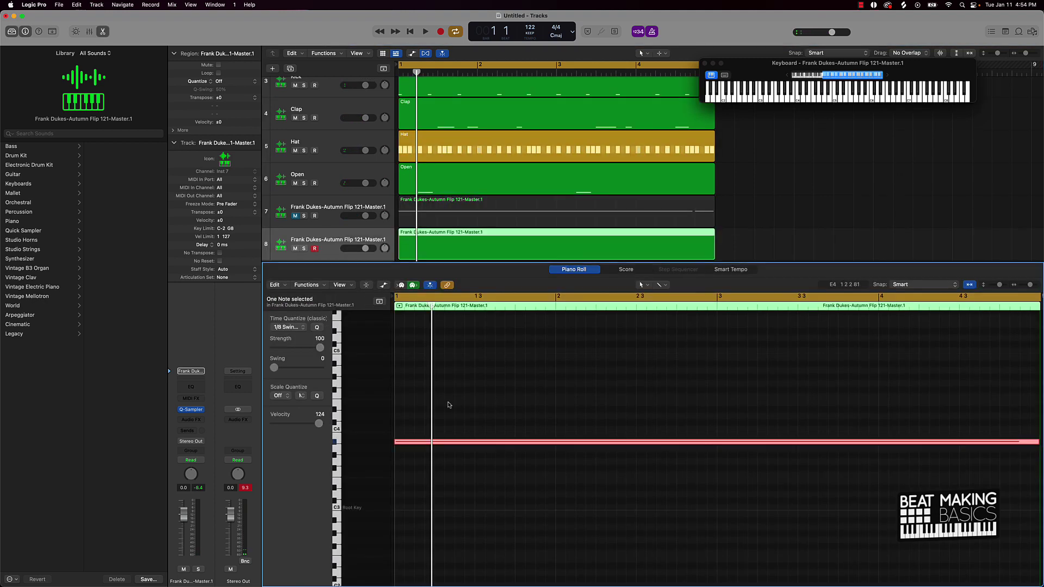
left_click(501, 373)
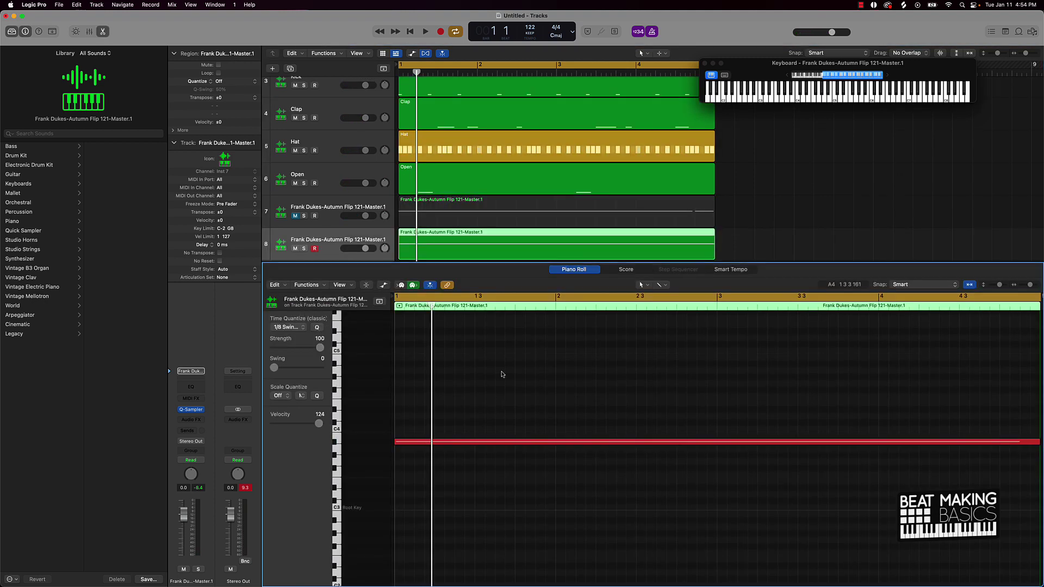
key("e")
key("space")
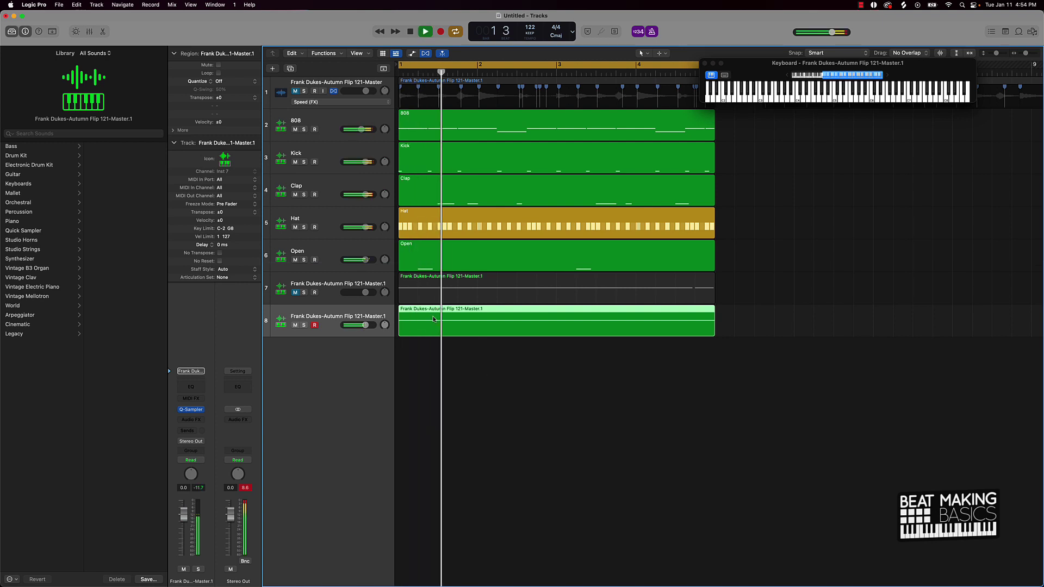
key("space")
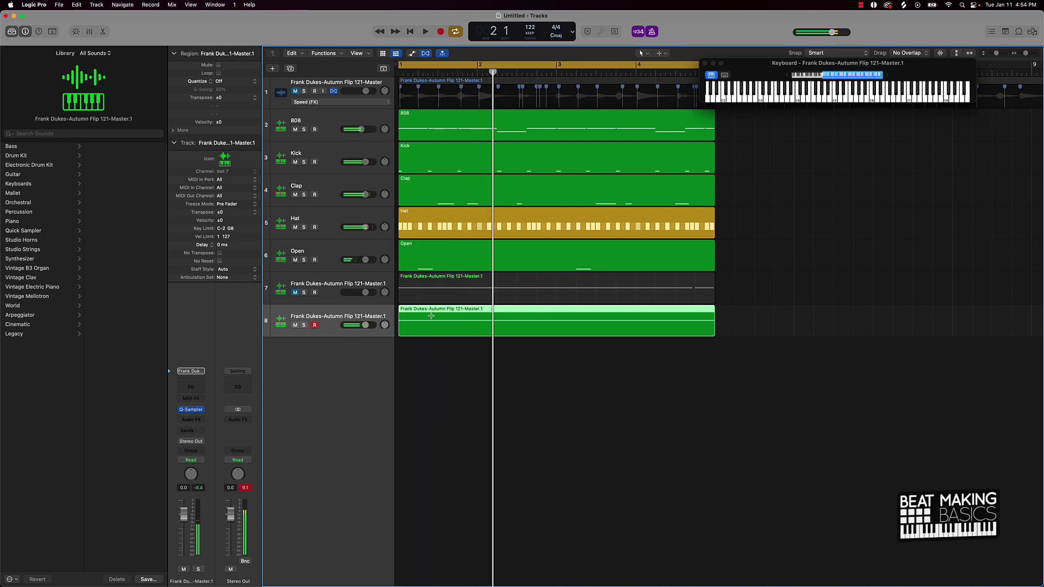
Step: Duplicate sampler track 8, switch the playback direction in the copy's Quick Sampler, and mute track 8
key("super+d")
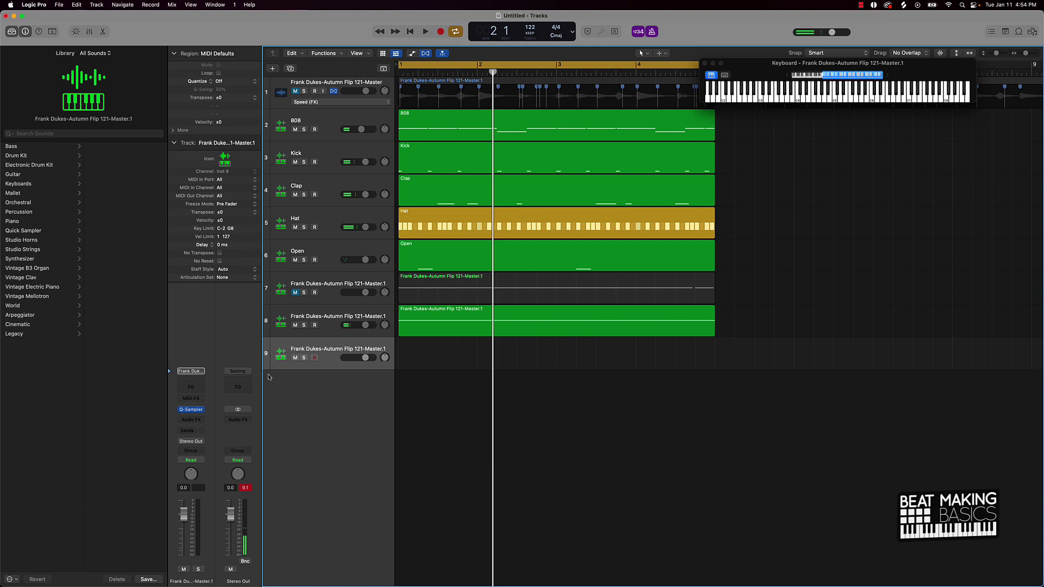
left_click(191, 409)
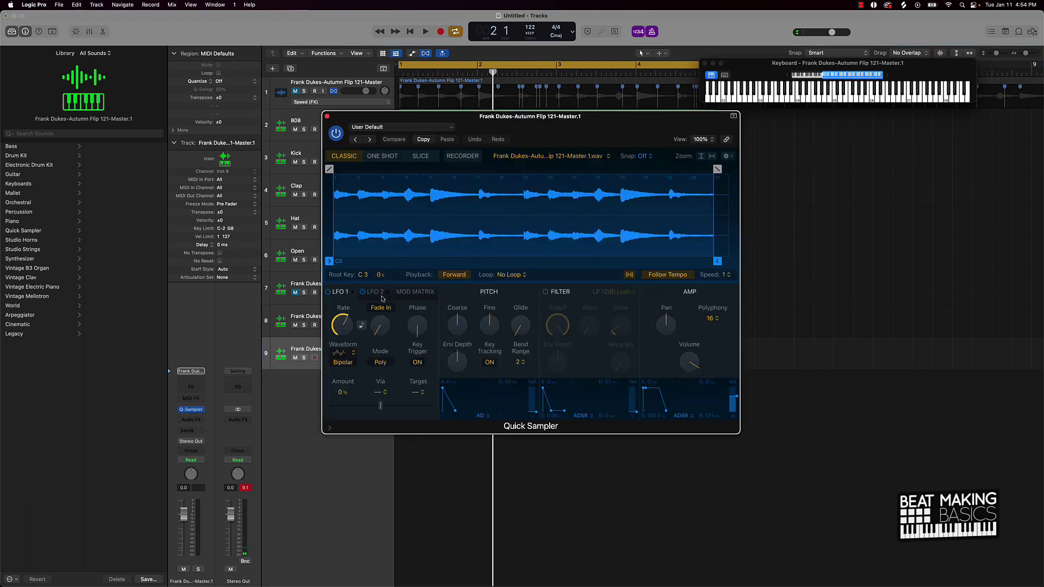
left_click(453, 274)
left_click(328, 118)
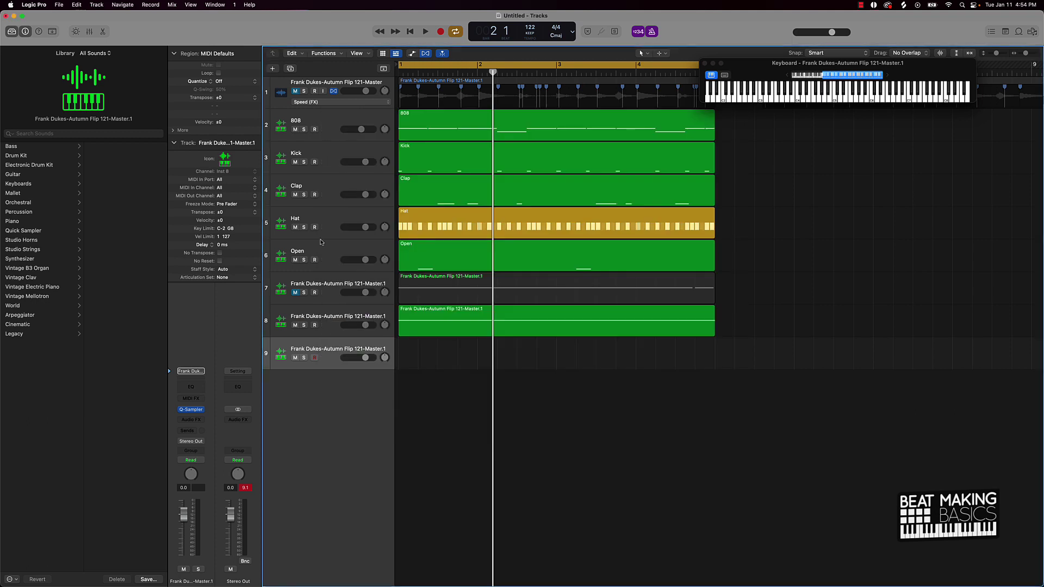
left_click(294, 325)
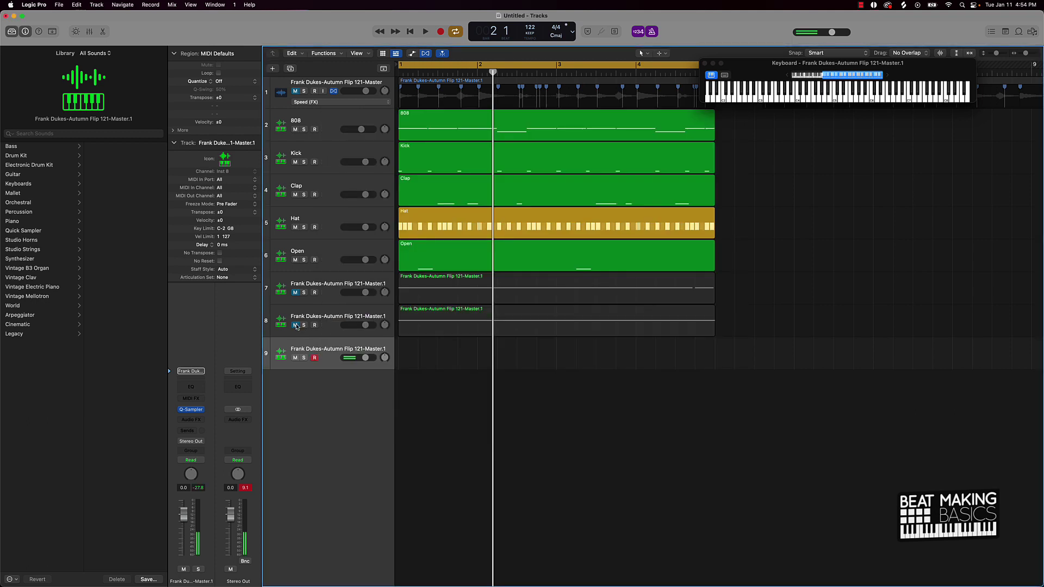
Step: Record a sustained four-bar sample note on track 9 and check it in the Piano Roll
key("r")
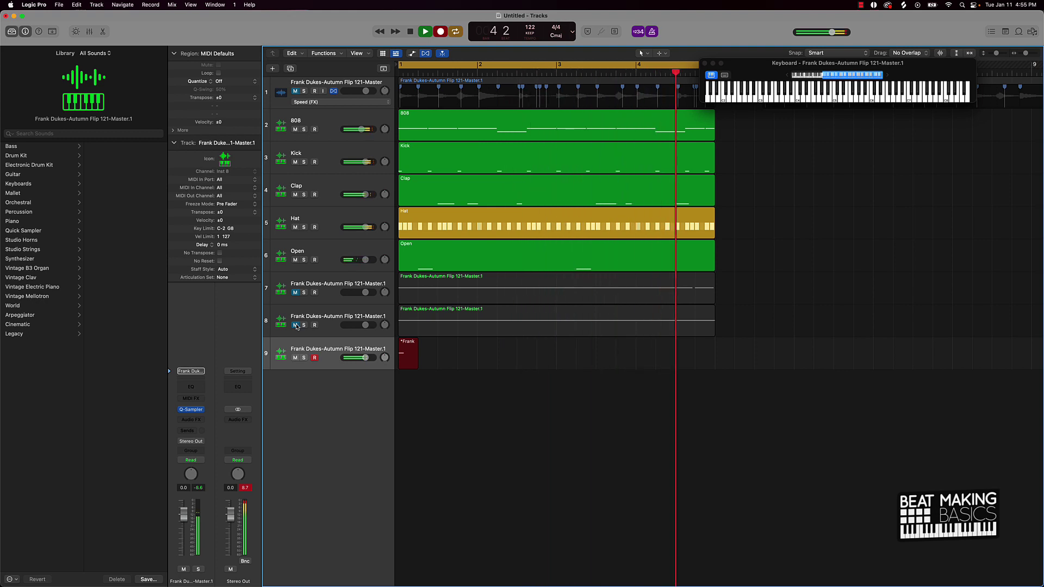
key("space")
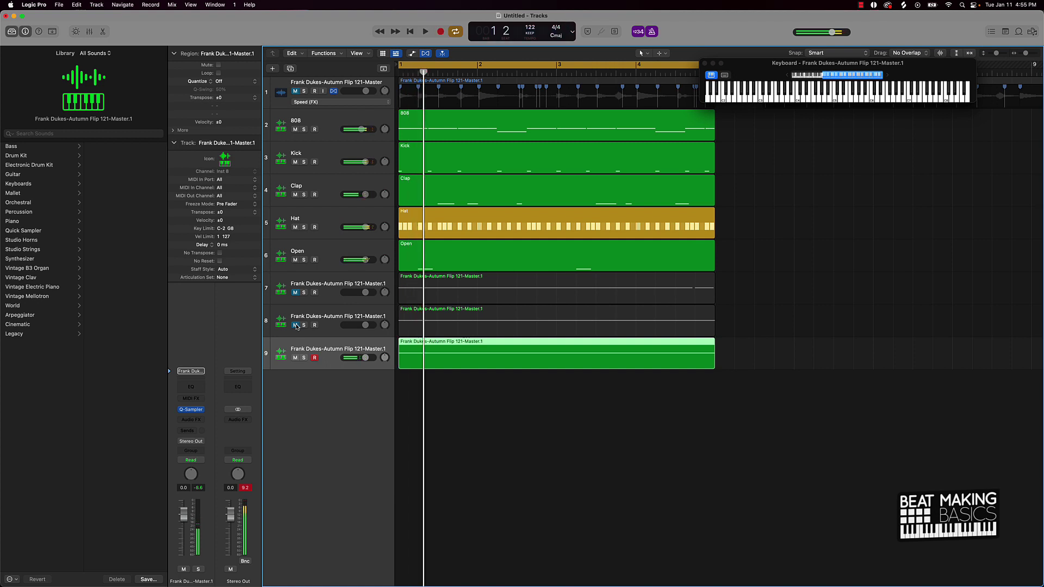
double_click(478, 350)
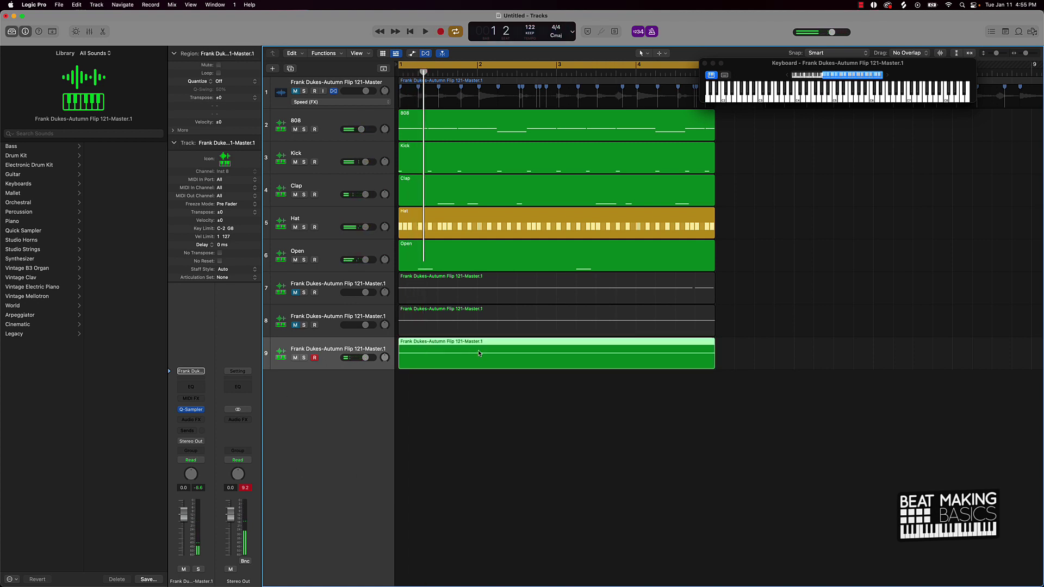
key("cmd+a")
left_click(317, 327)
key("e")
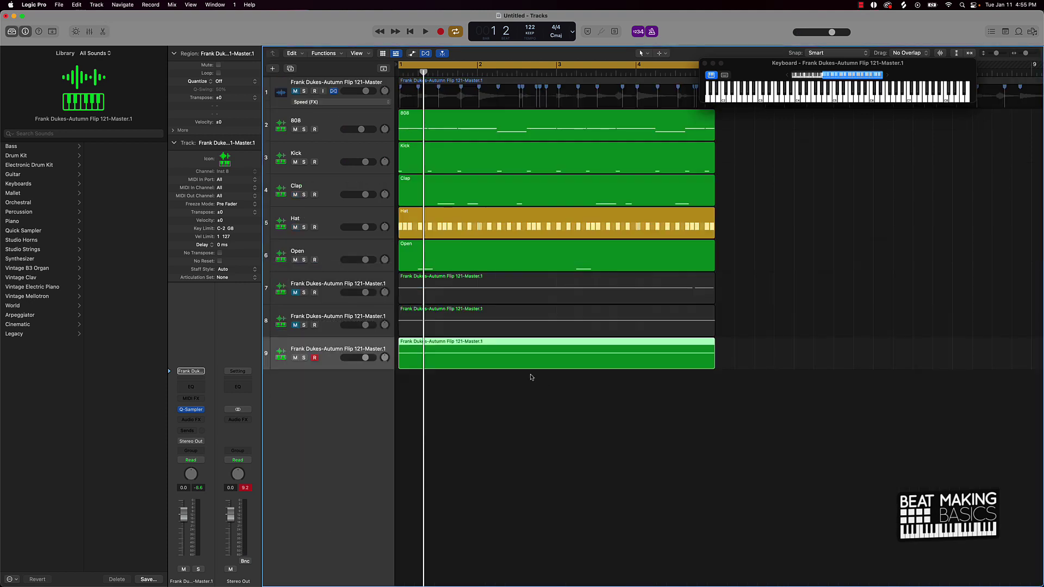
Step: Duplicate sampler track 9 as track 10, record a sustained four-bar note on it, and check the note in the Piano Roll
double_click(335, 375)
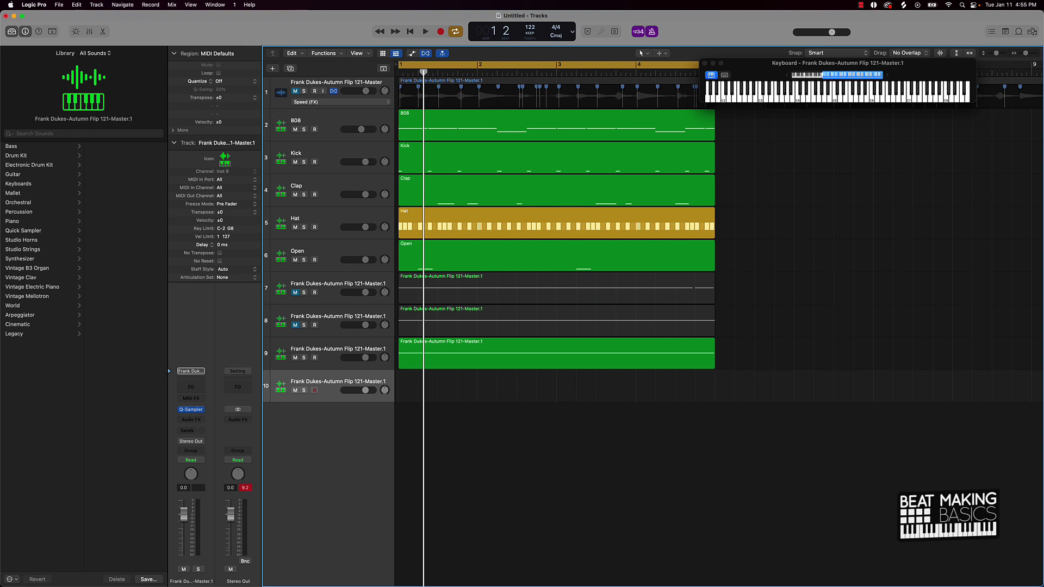
key("r")
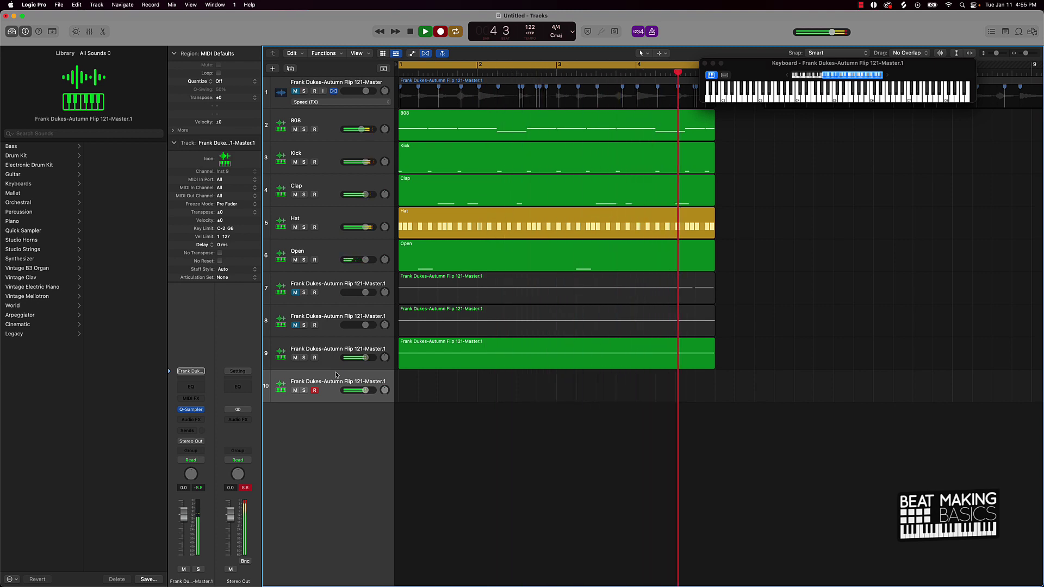
key("space")
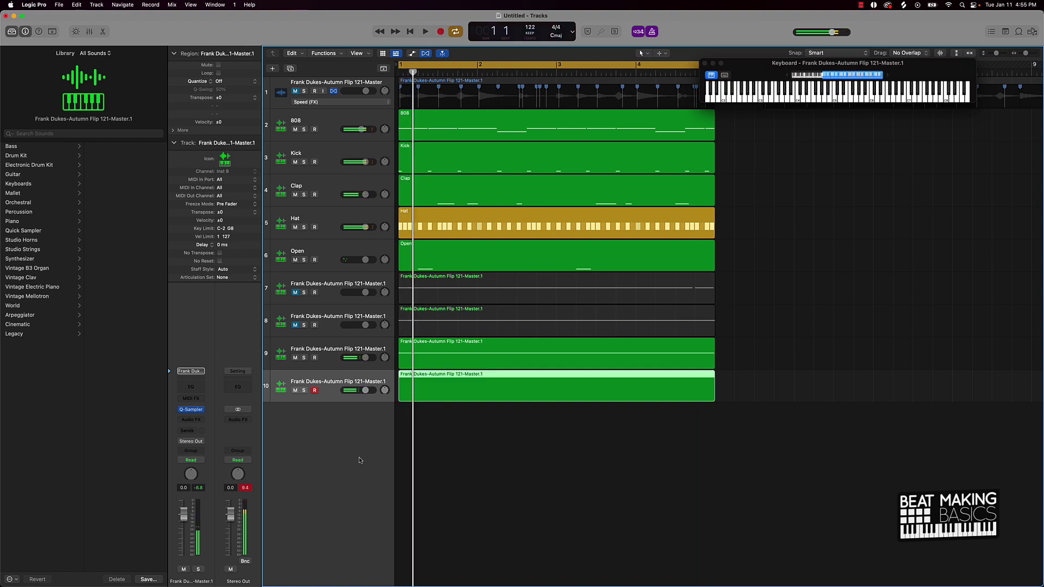
key("e")
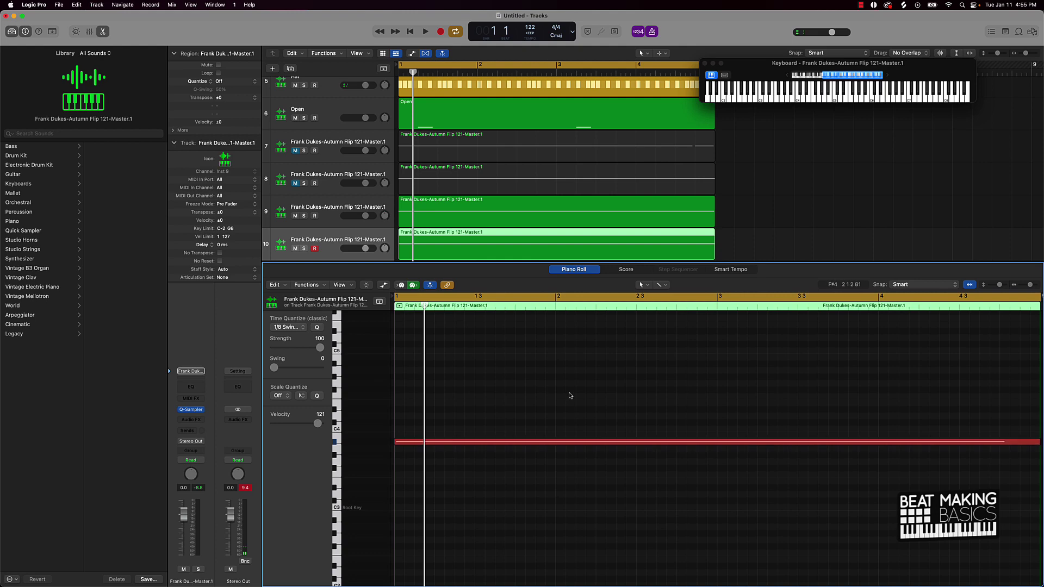
key("e")
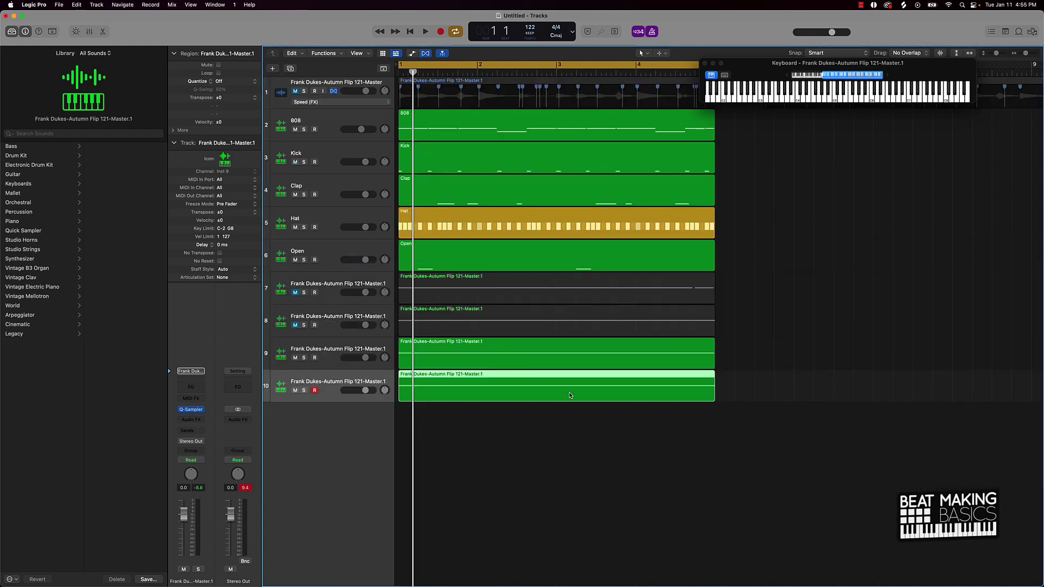
Step: Mute sampler tracks 9 and 10, and briefly unmute and re-mute sampler track 7
left_click(295, 390)
left_click(294, 357)
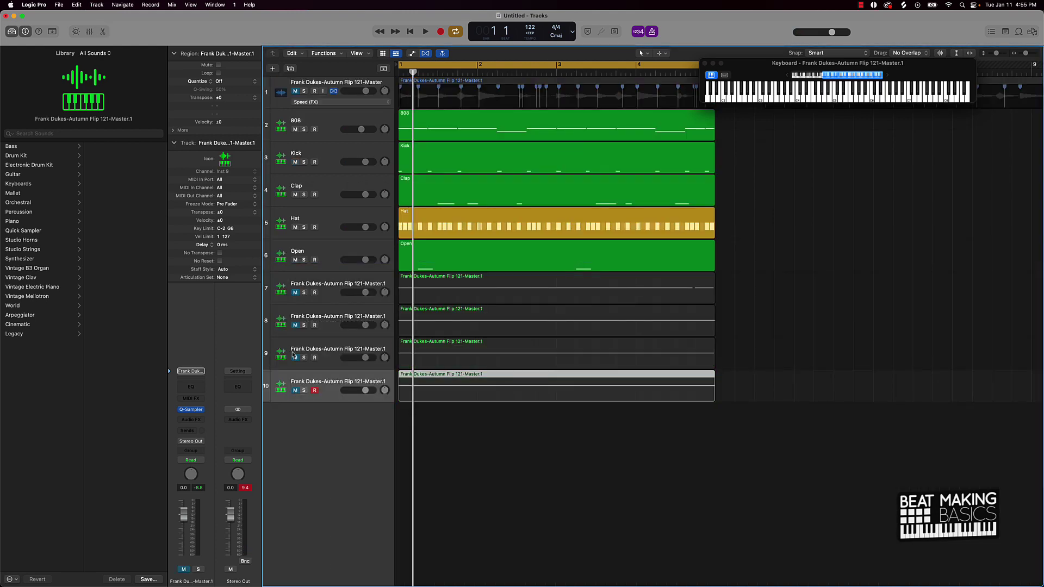
left_click(294, 292)
left_click(327, 283)
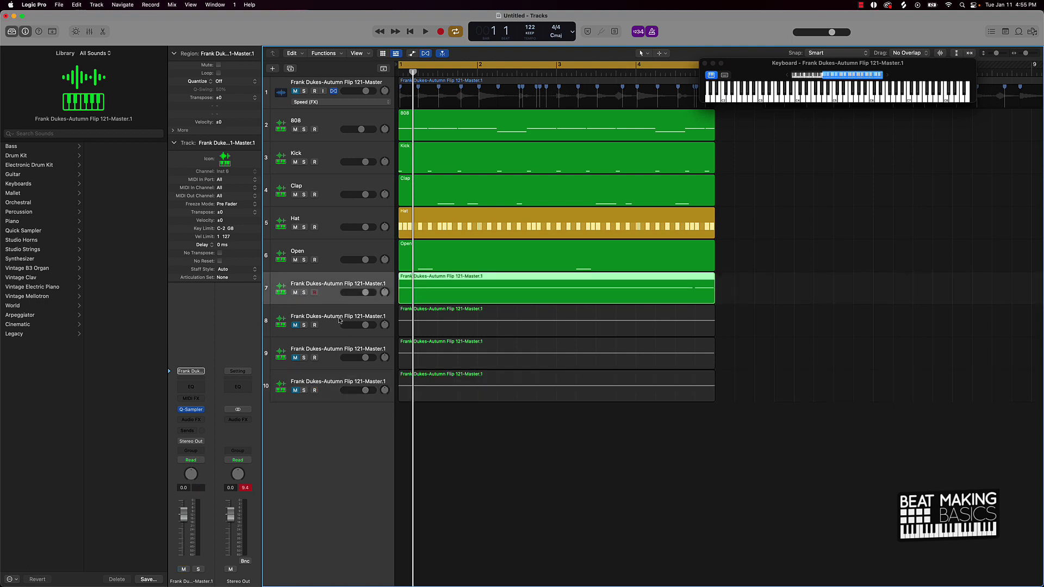
left_click(295, 292)
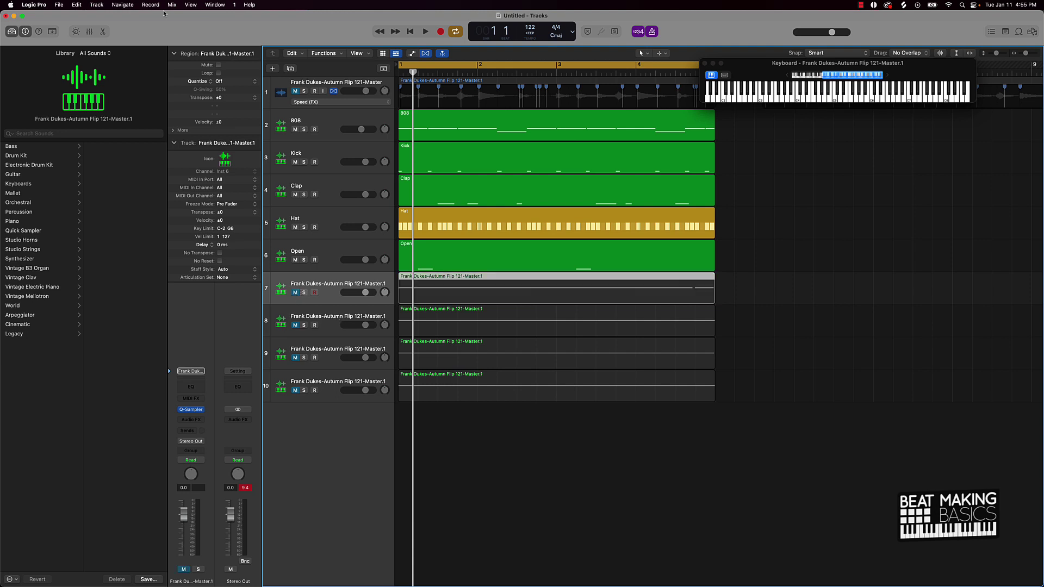
Step: Route the outputs of all four Autumn Flip sampler channels in the mixer to Bus 1 and name the new aux channel Melody
left_click(90, 31)
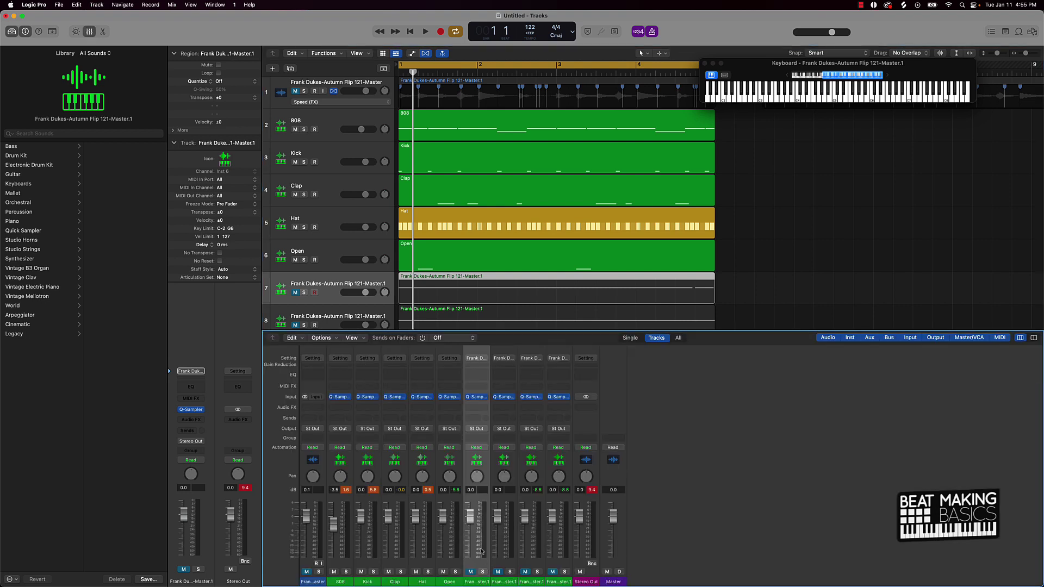
left_click_drag(475, 564, 557, 563)
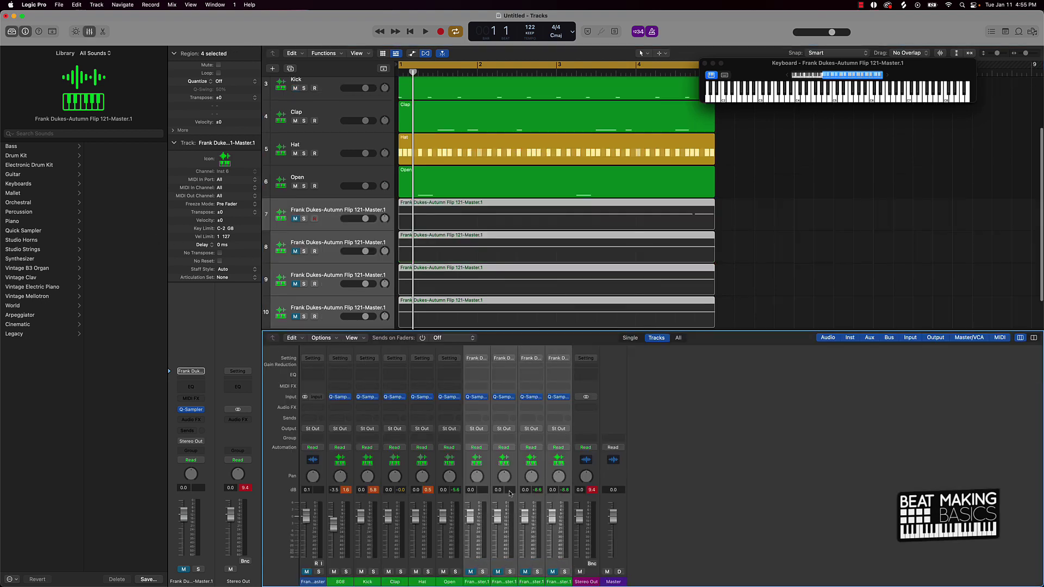
left_click(477, 429)
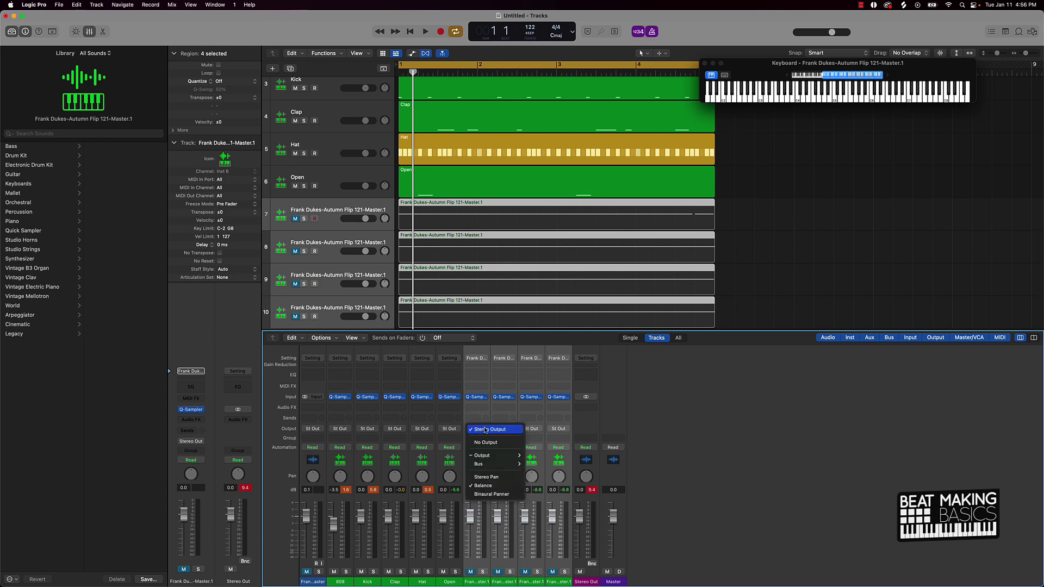
mouse_move(497, 456)
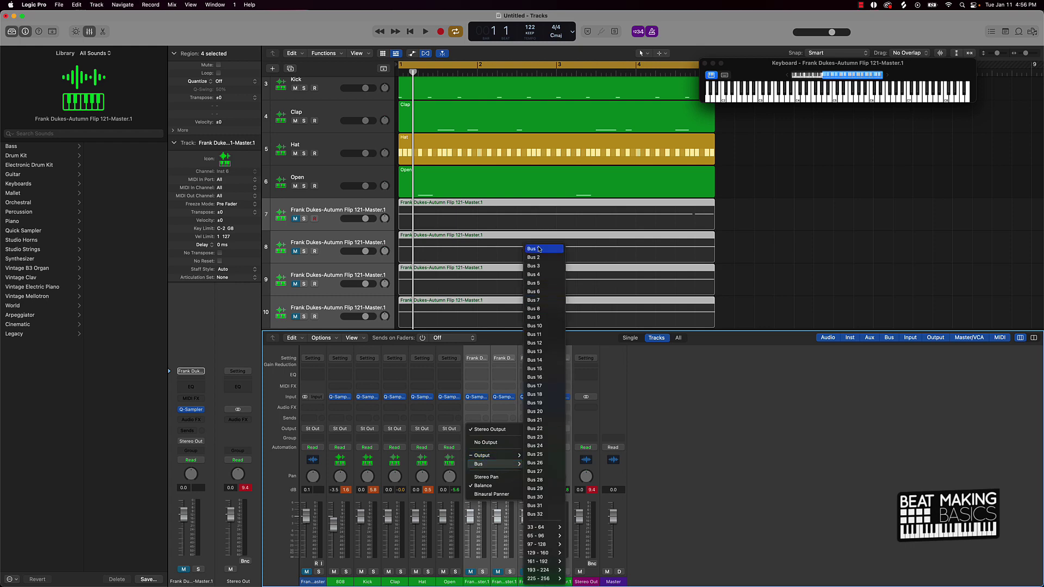
left_click(530, 249)
left_click(585, 581)
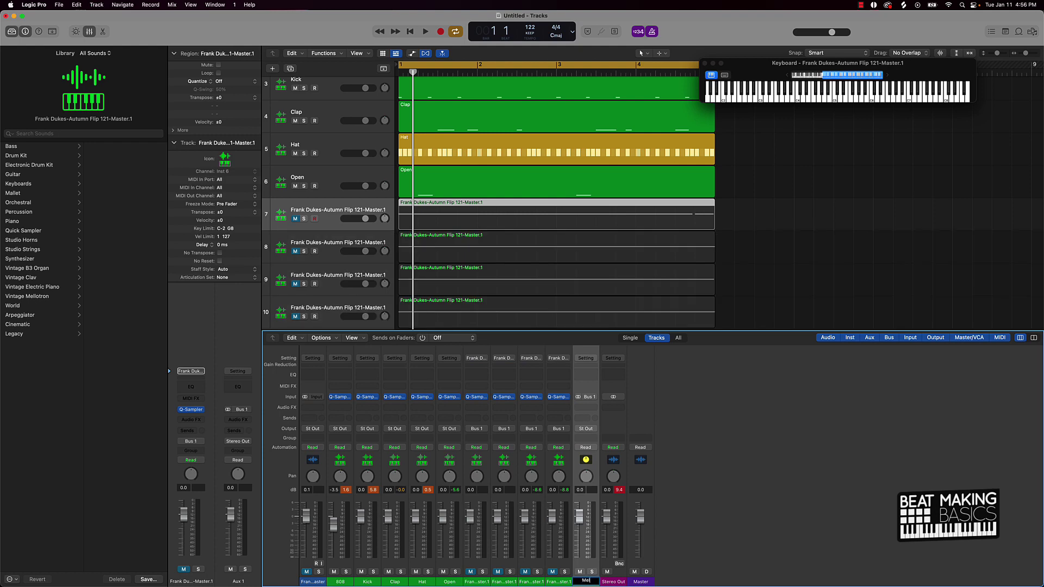
key("Escape")
Step: Insert the iZotope Vinyl audio effect on the Melody aux channel
left_click(591, 408)
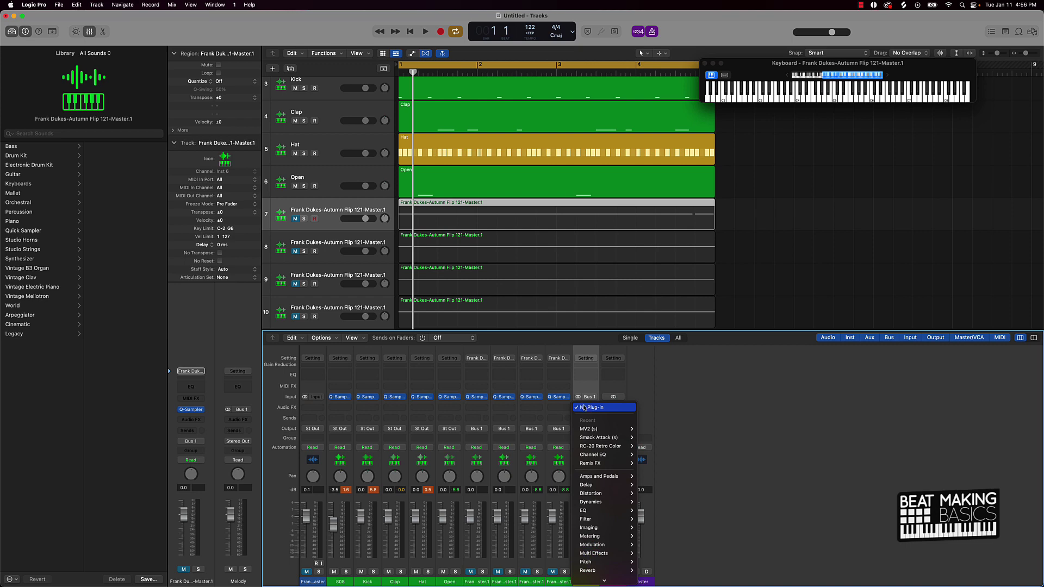
mouse_move(598, 578)
mouse_move(658, 545)
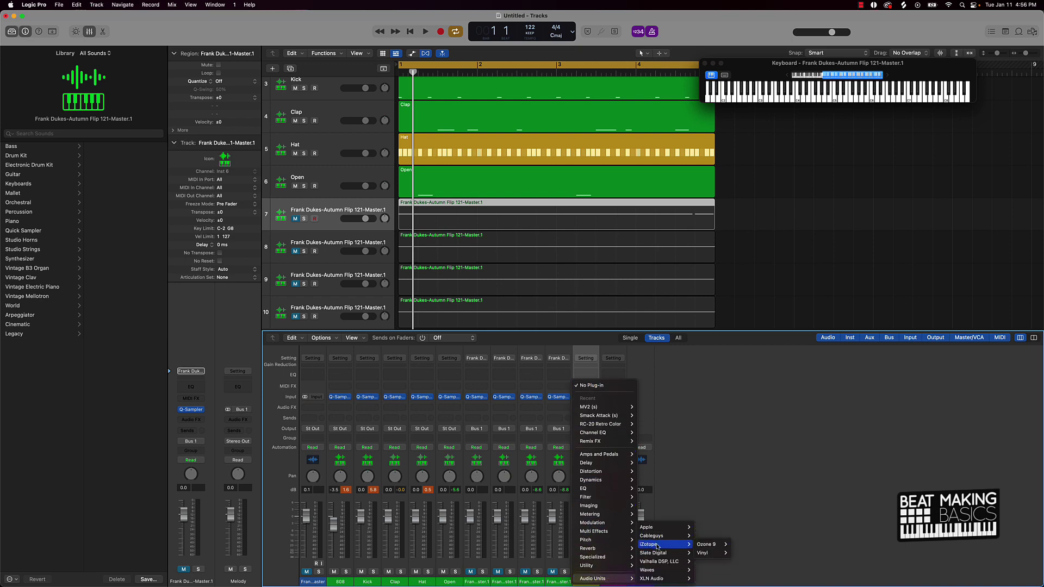
mouse_move(706, 544)
left_click(741, 553)
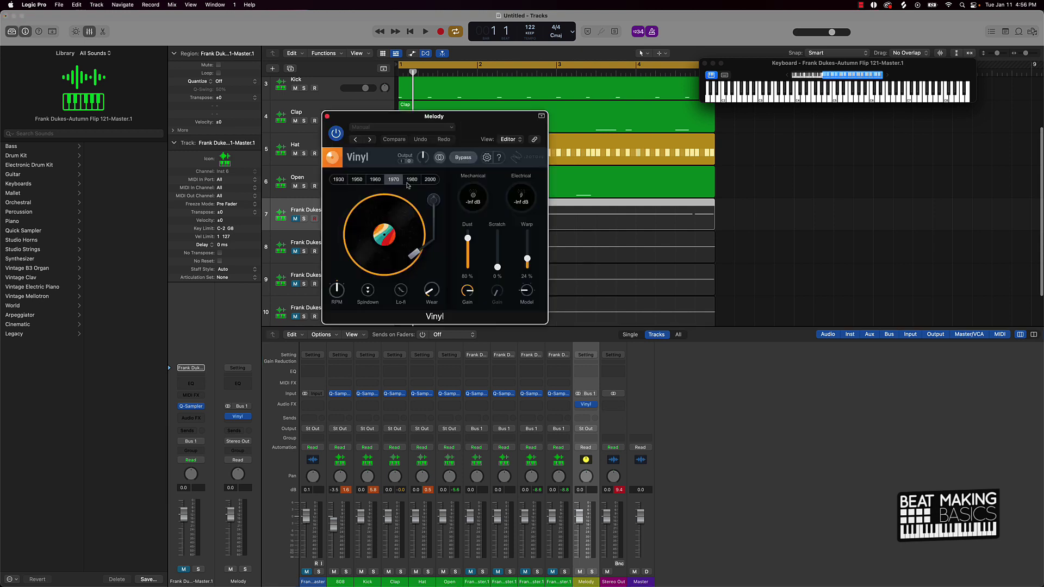
Step: Unmute sampler tracks 7 and 8, and during playback set Vinyl's Warp to 60% and Dust to 0% and lower its Wear
left_click(533, 582)
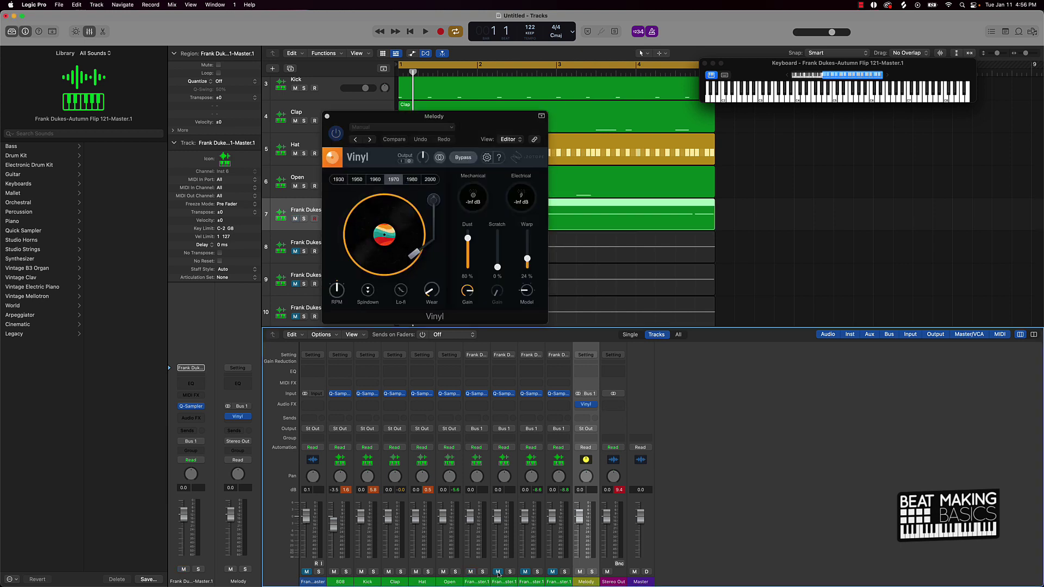
key("space")
left_click_drag(527, 259, 528, 249)
left_click_drag(467, 238, 431, 296)
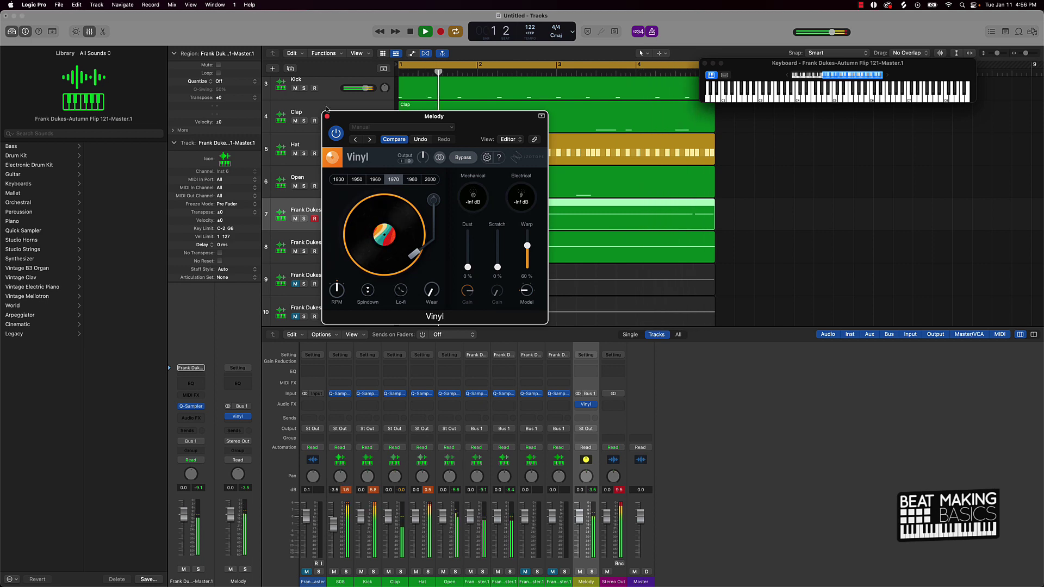
key("super+w")
left_click(781, 182)
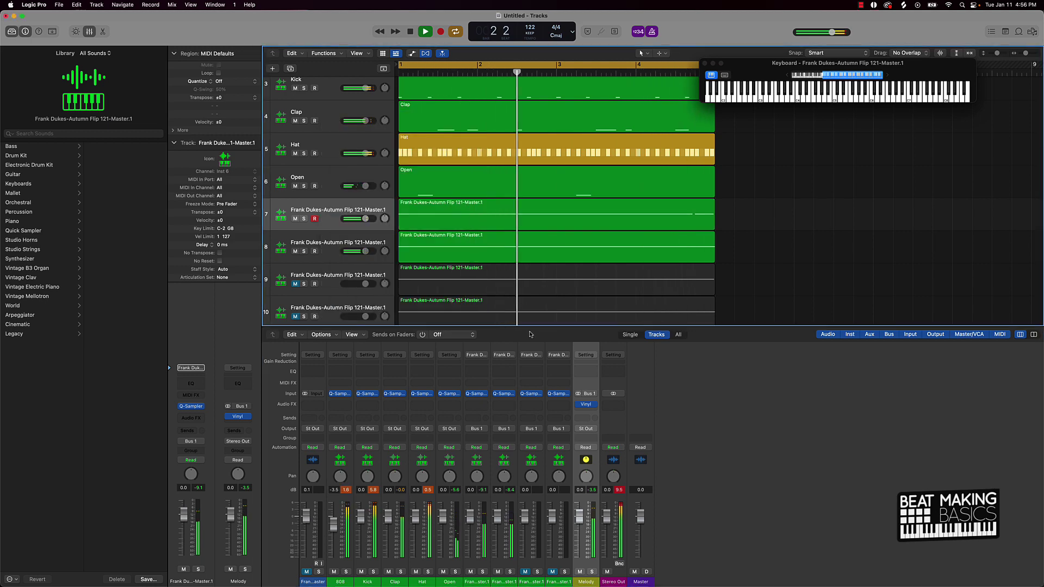
left_click(587, 411)
mouse_move(609, 546)
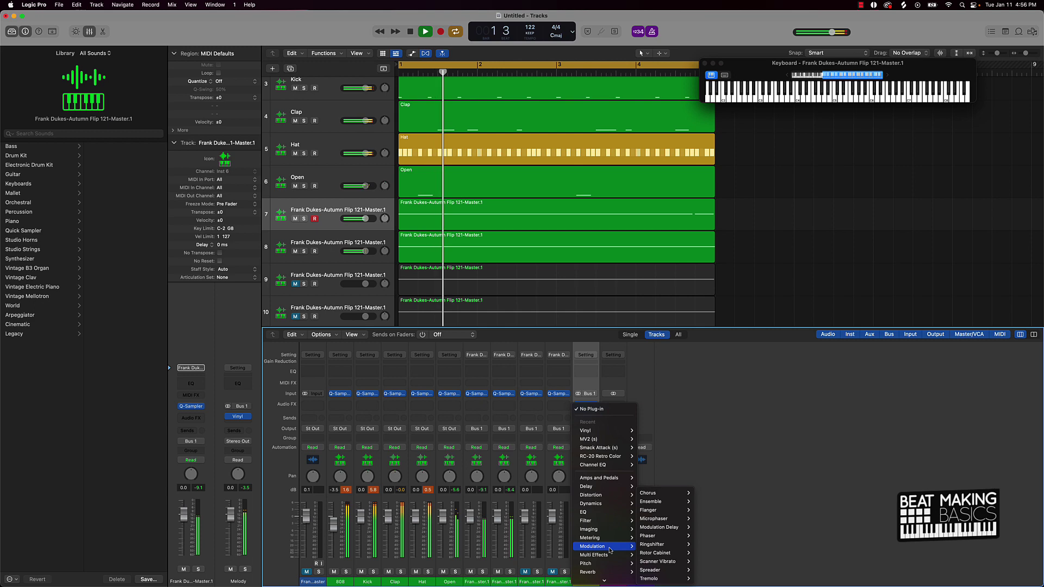
left_click(585, 430)
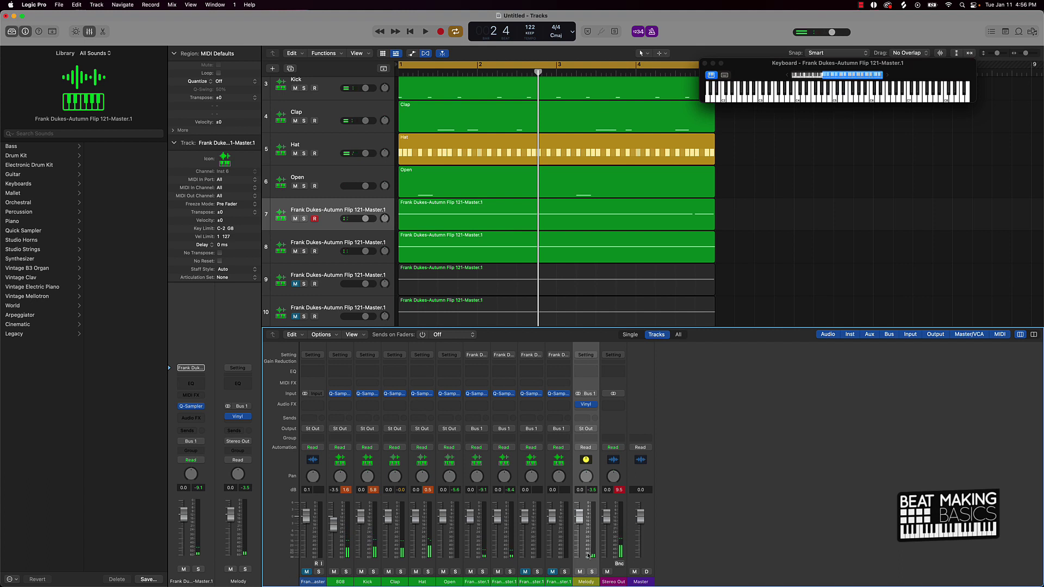
Step: Insert the stereo Valhalla DSP ValhallaRoom reverb after Vinyl on the Melody aux channel
left_click(584, 418)
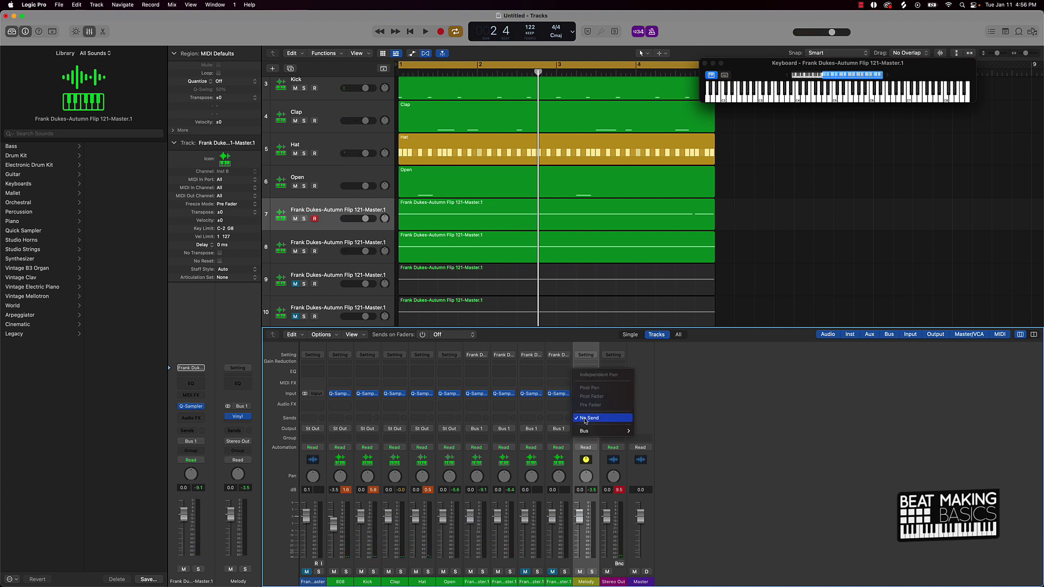
left_click(585, 419)
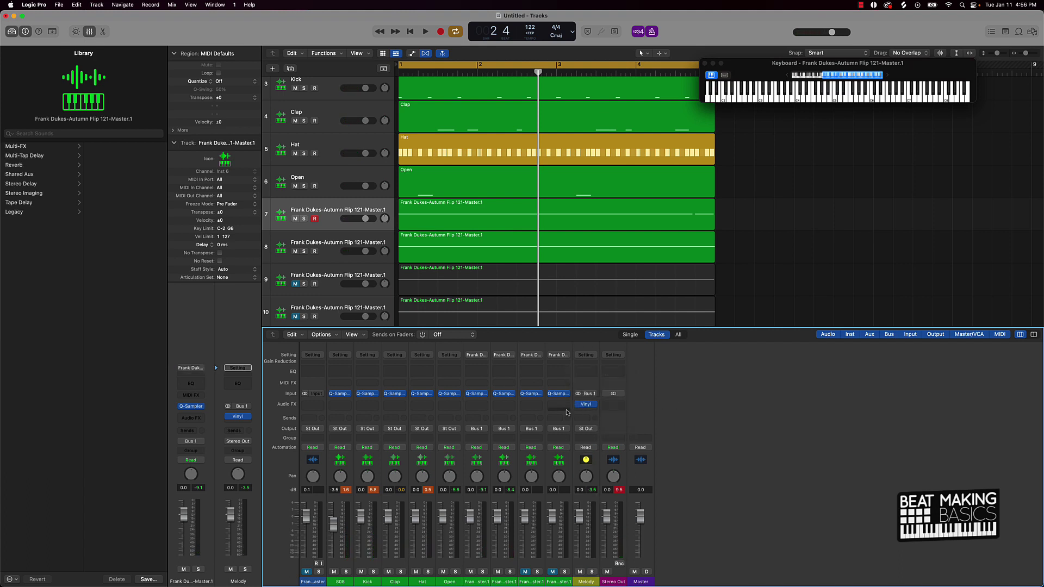
left_click(592, 413)
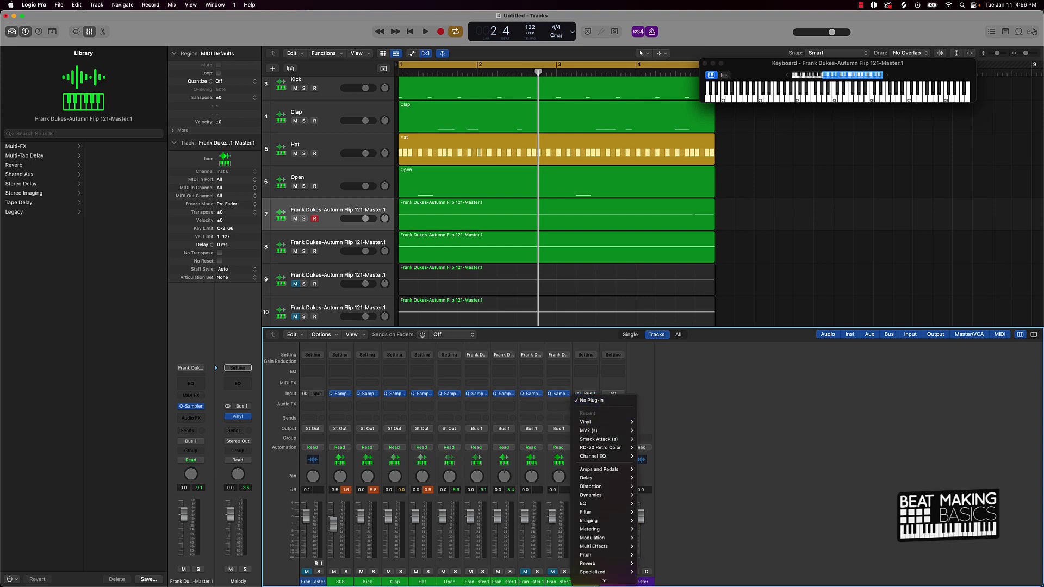
mouse_move(613, 578)
mouse_move(674, 562)
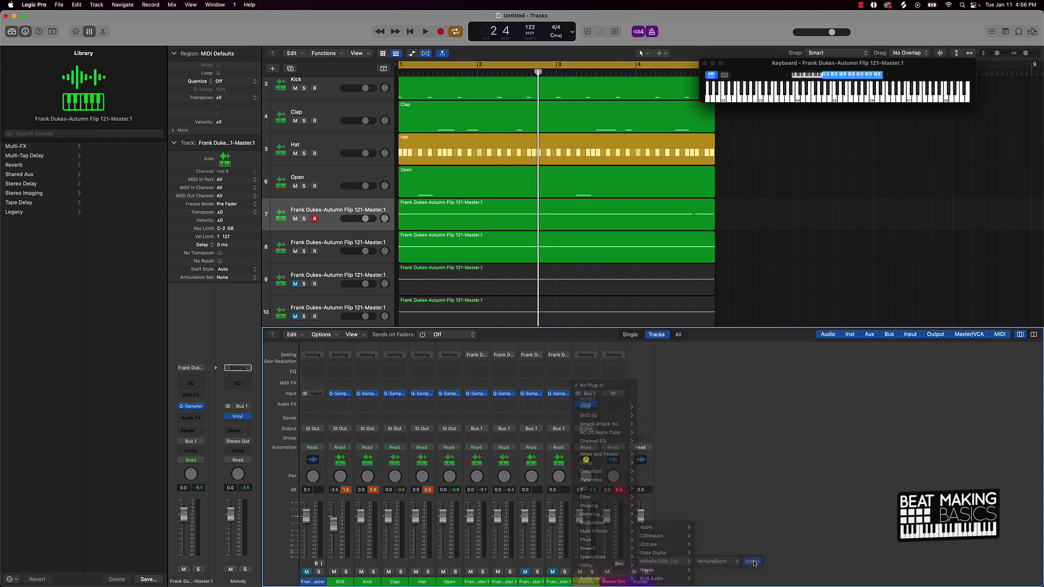
left_click(755, 564)
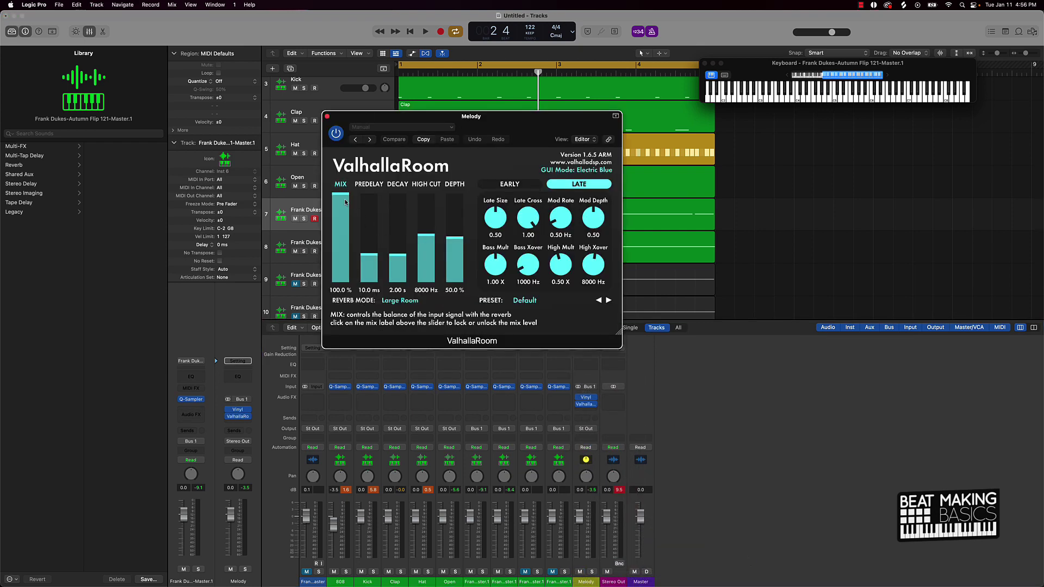
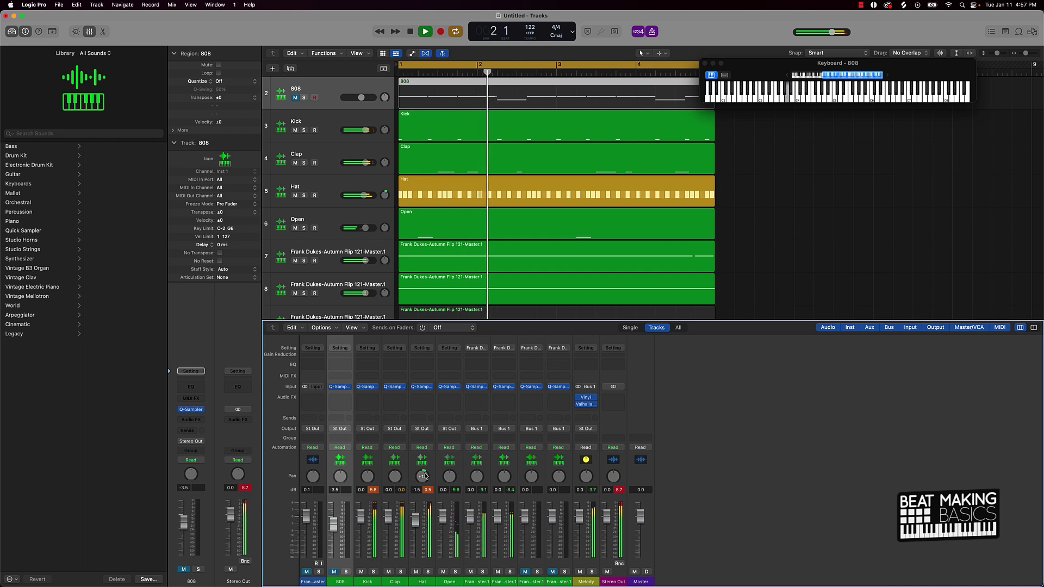
Step: Open the Hat pattern in the Step Sequencer and audition it with different note repeats on steps 17 and 49
key("space")
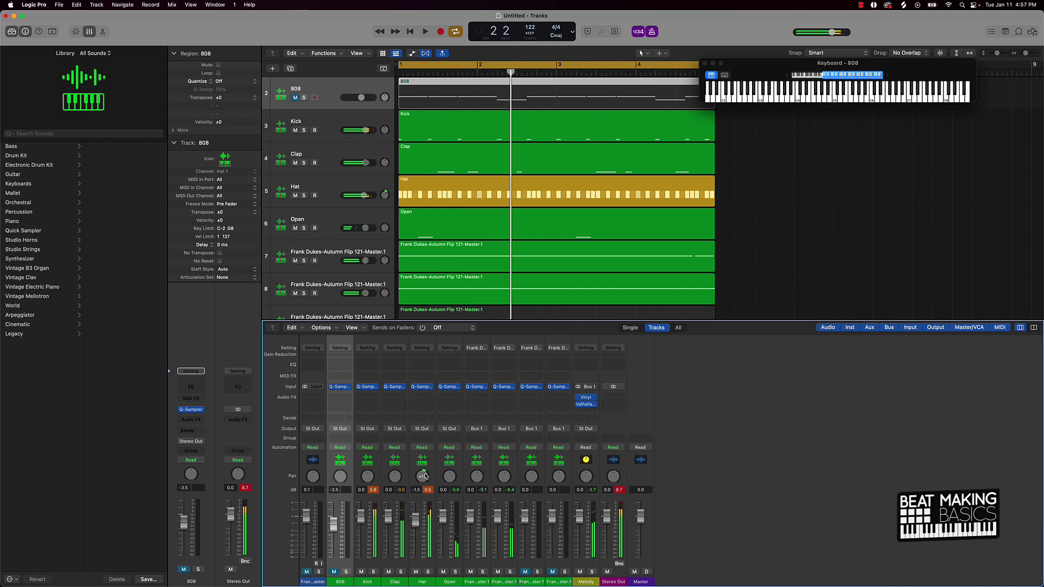
left_click(326, 192)
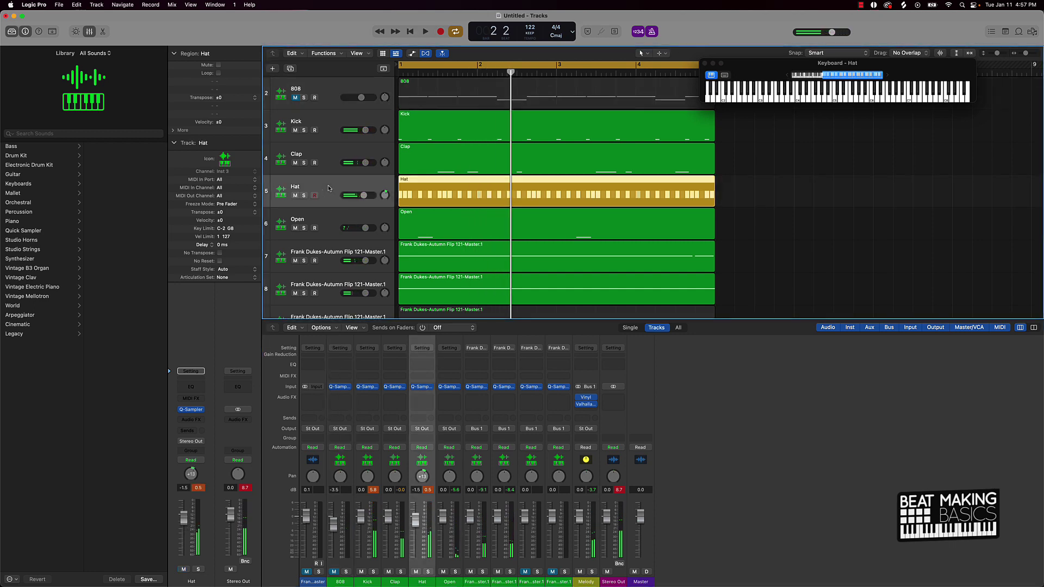
double_click(528, 202)
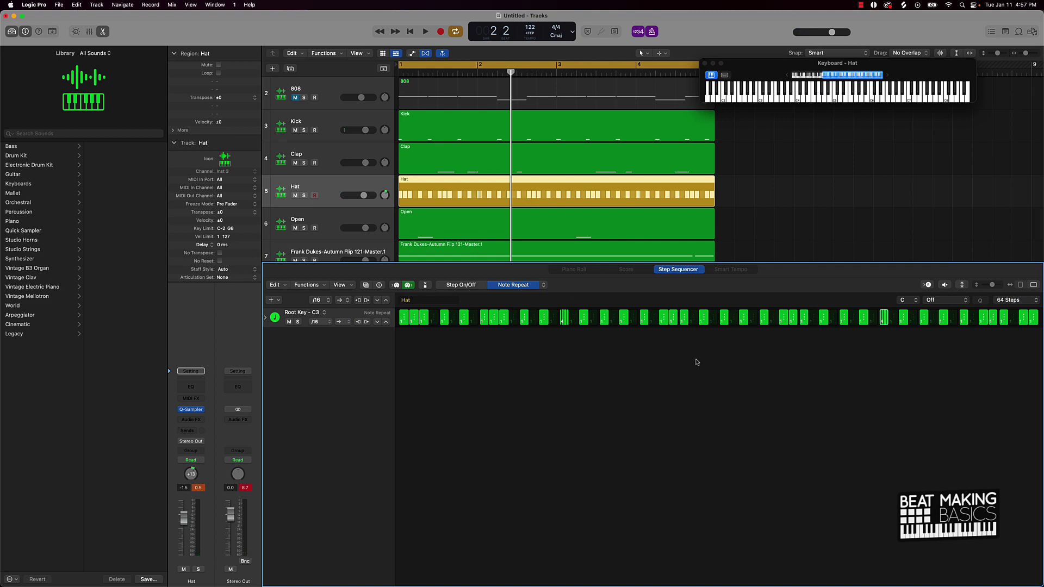
key("space")
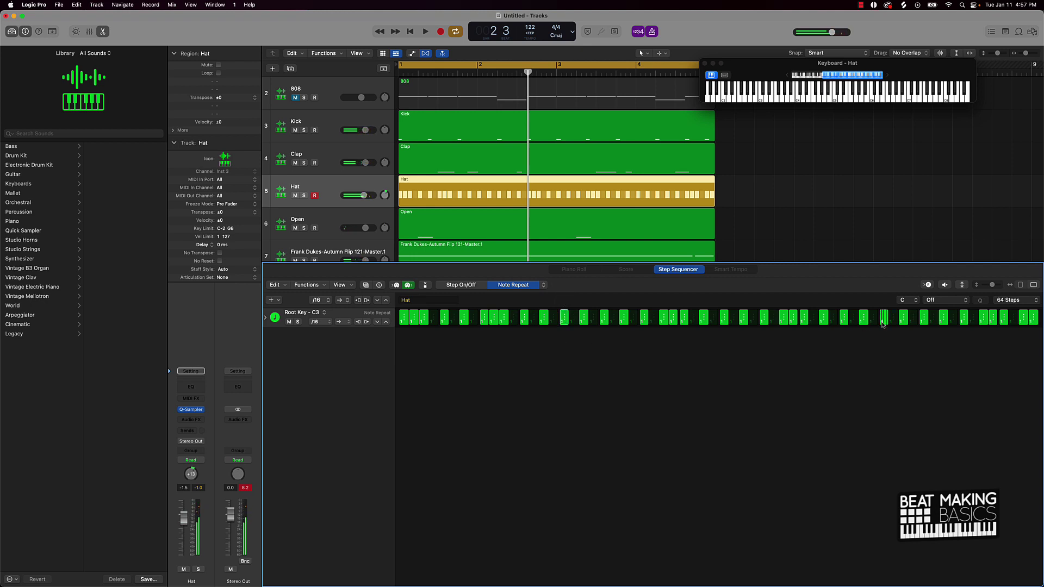
key("space")
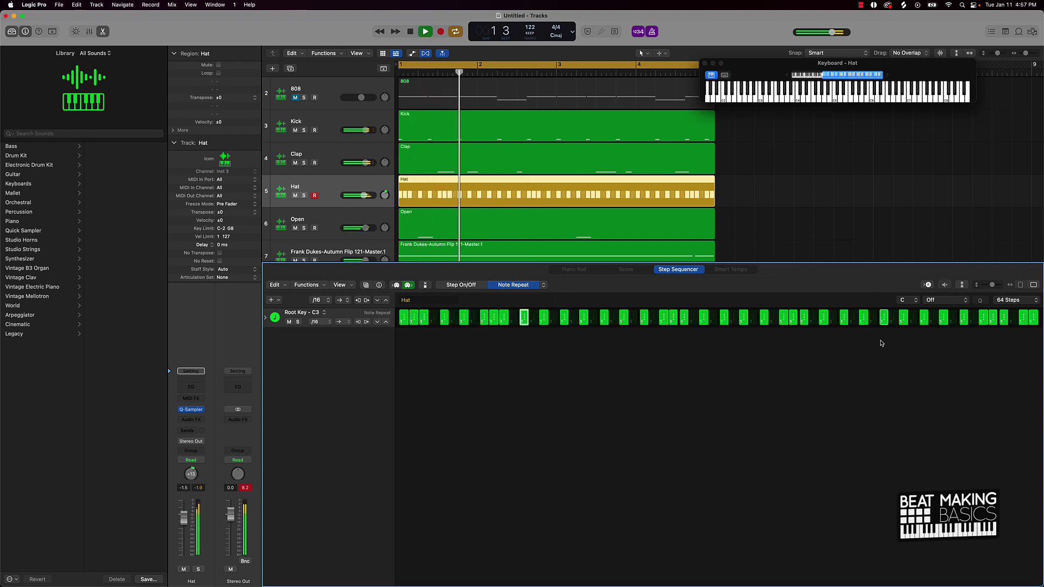
key("space")
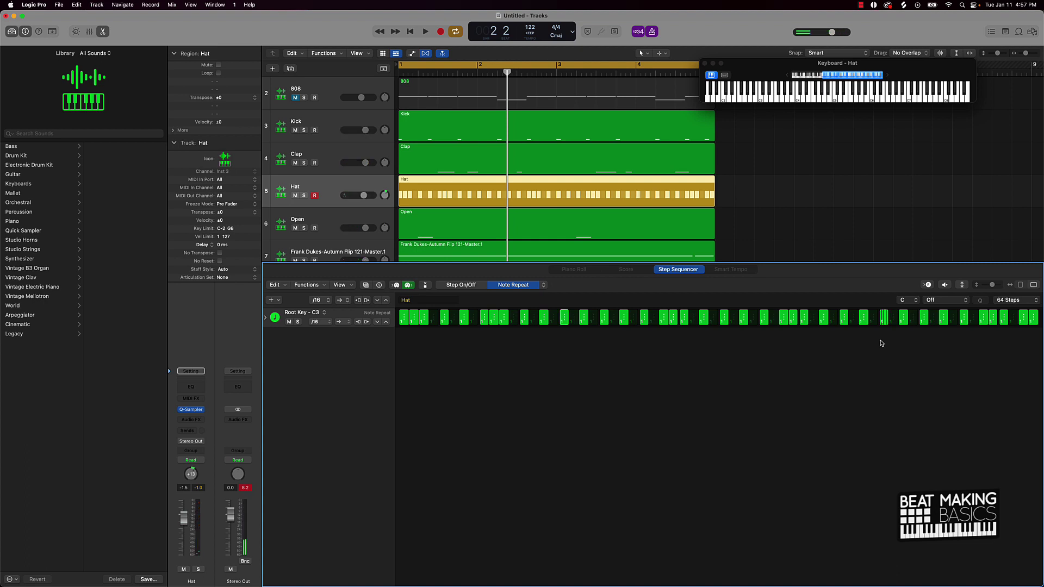
Step: Switch off step 10 of the Hat pattern, keep note repeats of 4 on steps 17 and 49, and audition the rhythm
key("space")
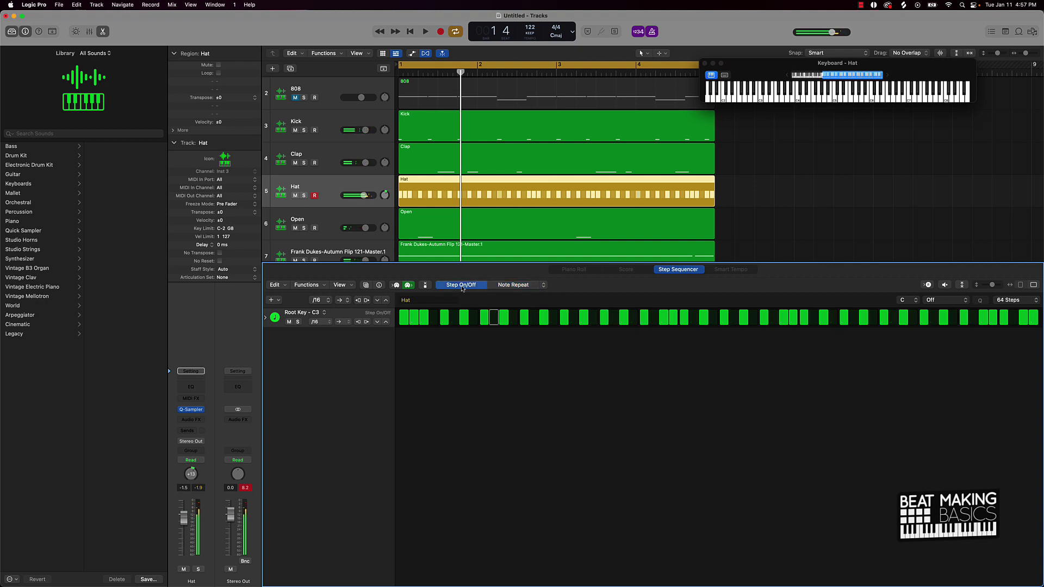
left_click(504, 287)
key("space")
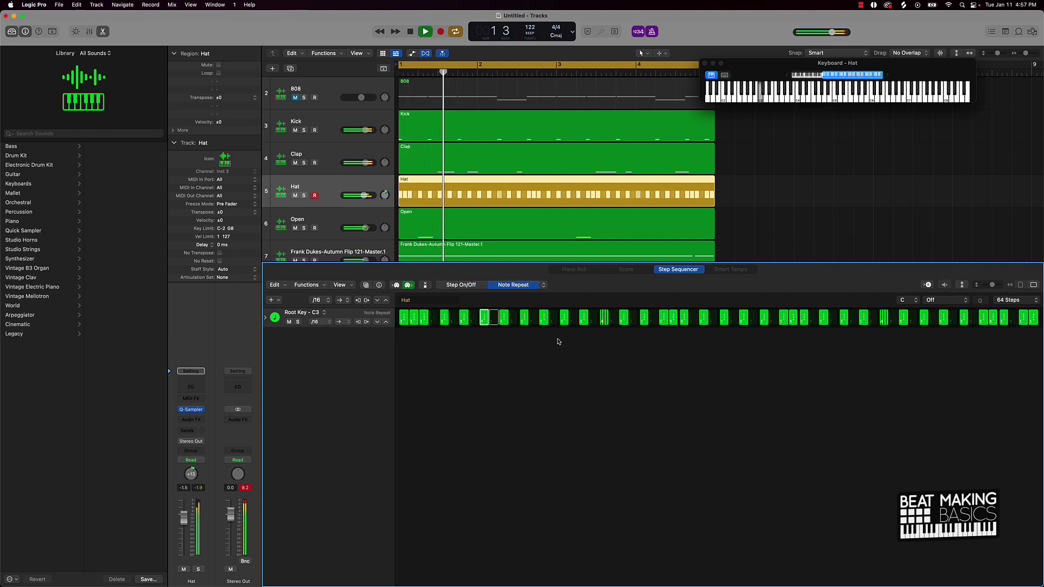
key("space")
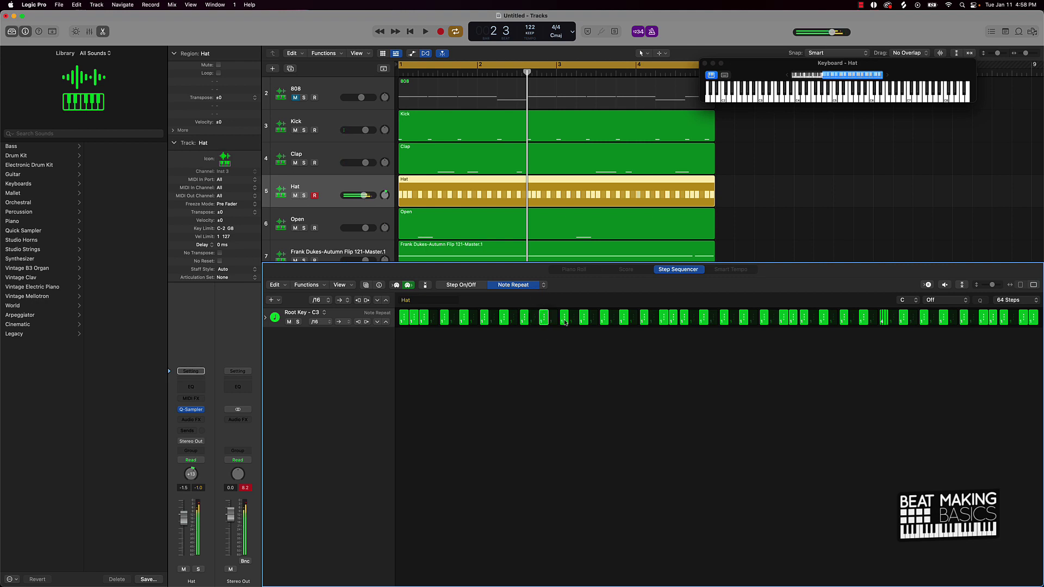
key("space")
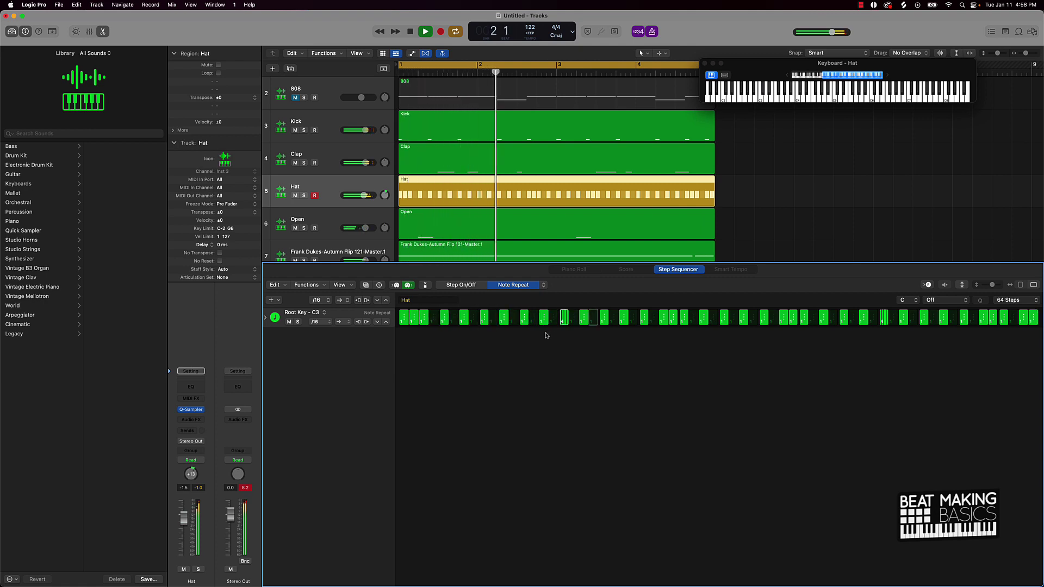
key("space")
key("space")
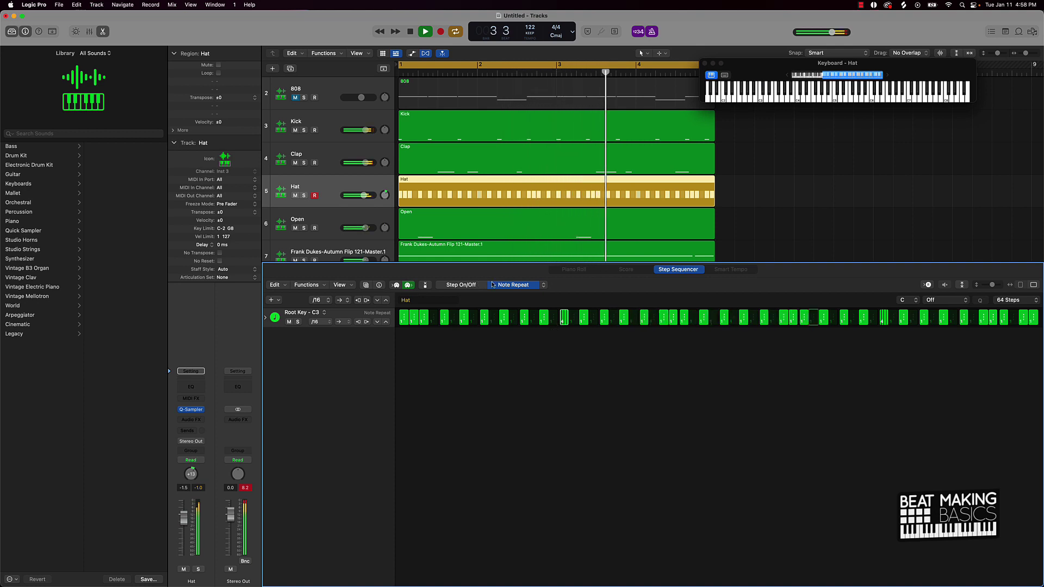
key("space")
Step: Adjust the velocities of the repeated hi-hat steps 17 and 49 in the Hat pattern during playback
left_click(542, 288)
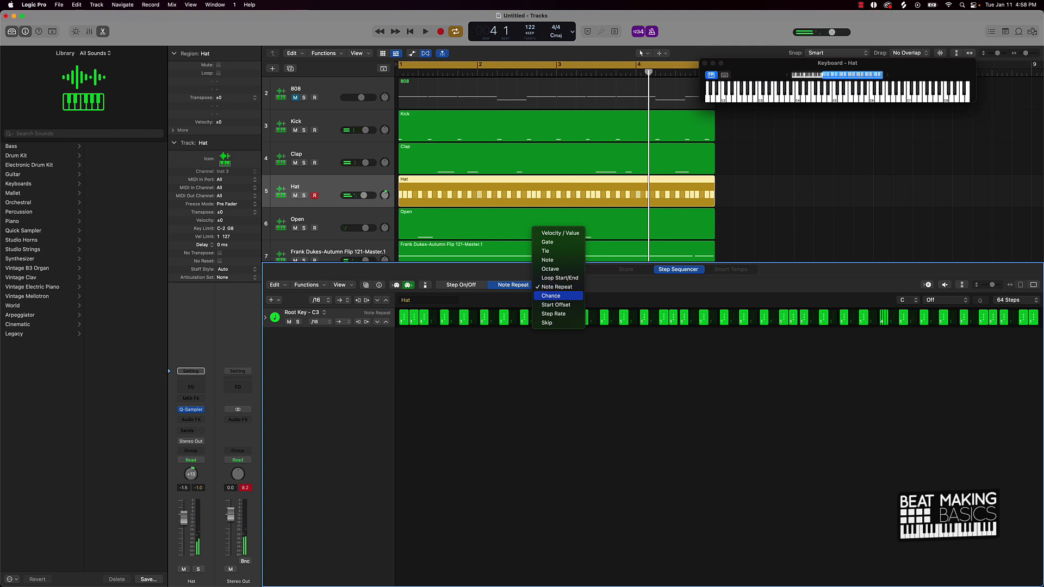
left_click(556, 234)
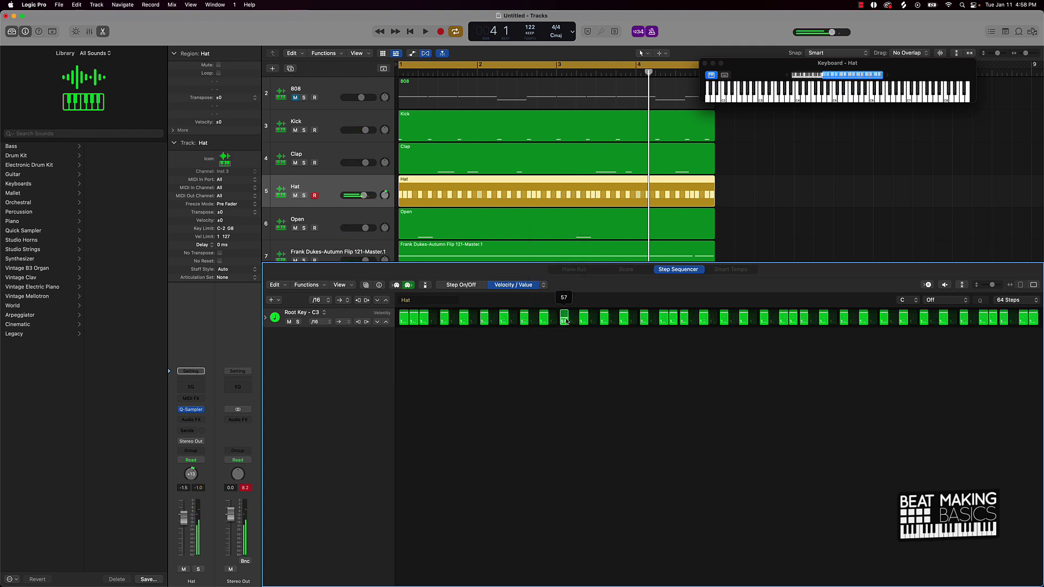
left_click(545, 286)
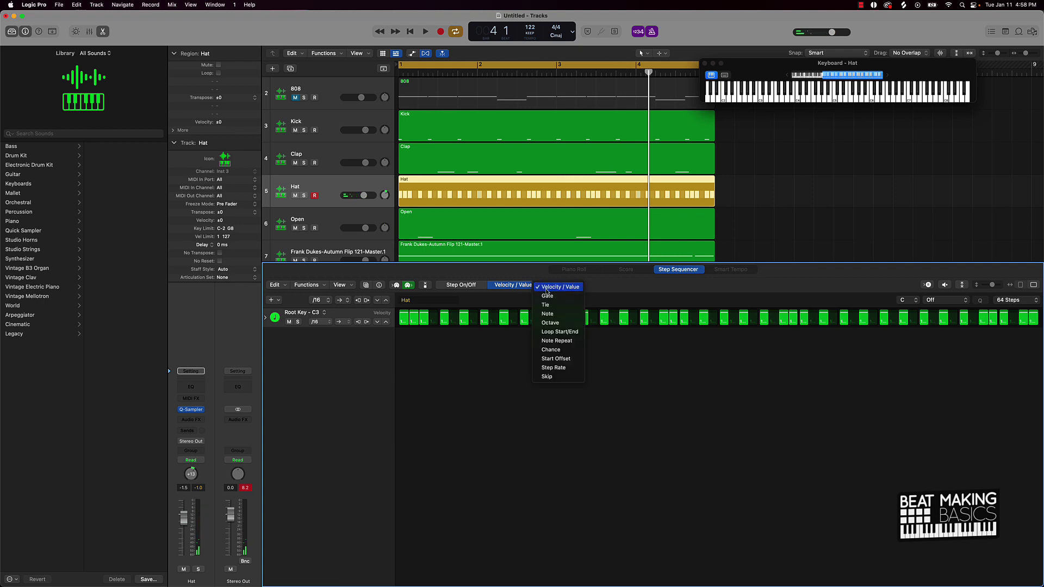
left_click(561, 341)
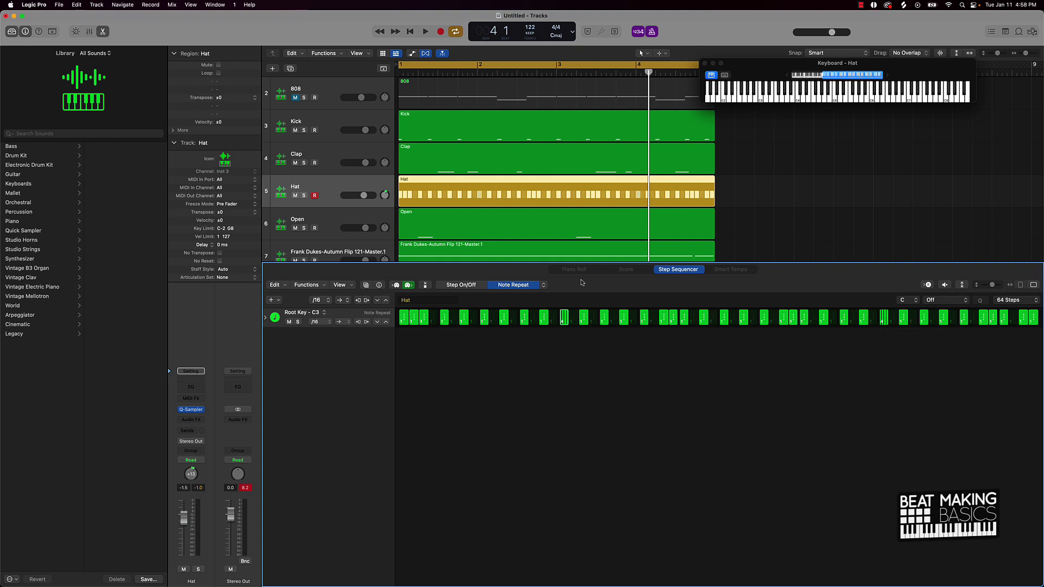
left_click(542, 287)
left_click(557, 234)
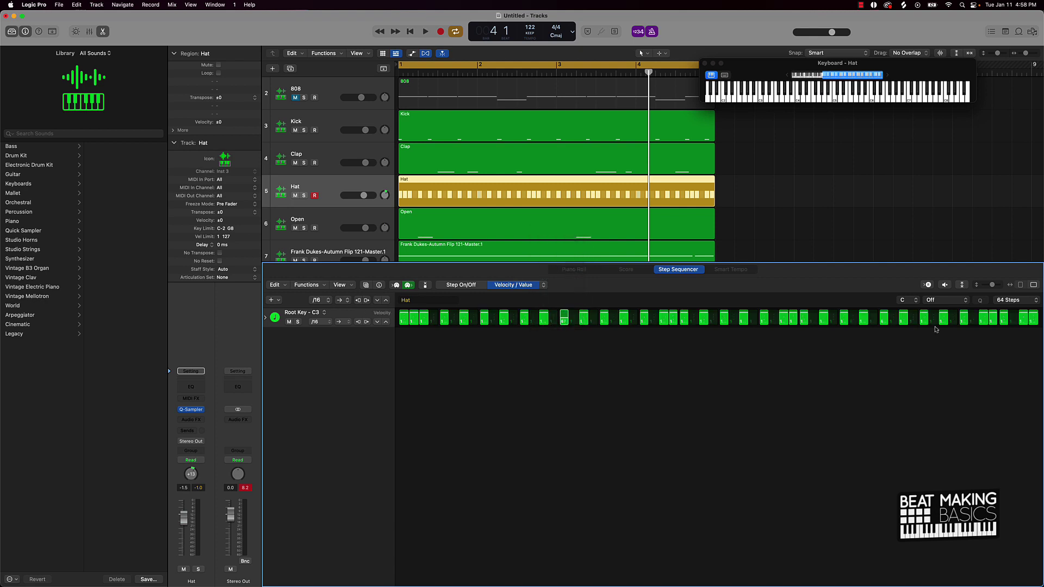
key("space")
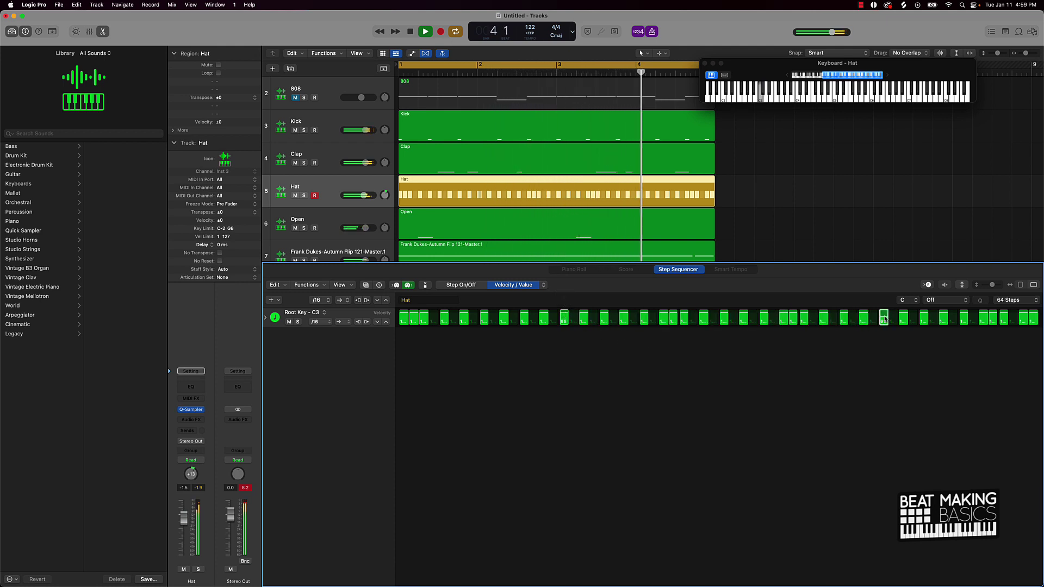
left_click_drag(884, 320, 885, 315)
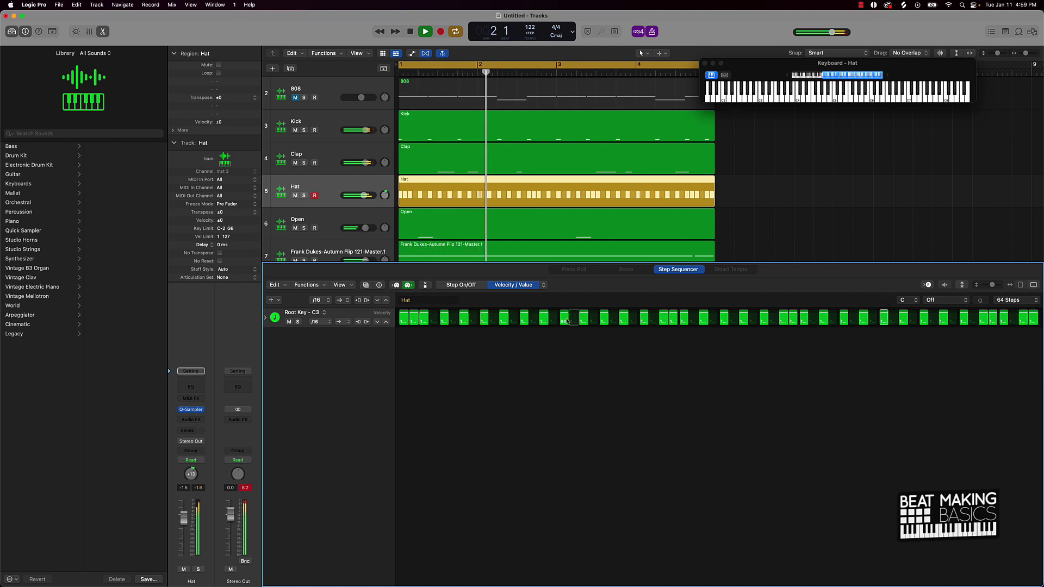
Step: Switch on steps 18 and 50 of the Hat pattern
left_click(501, 288)
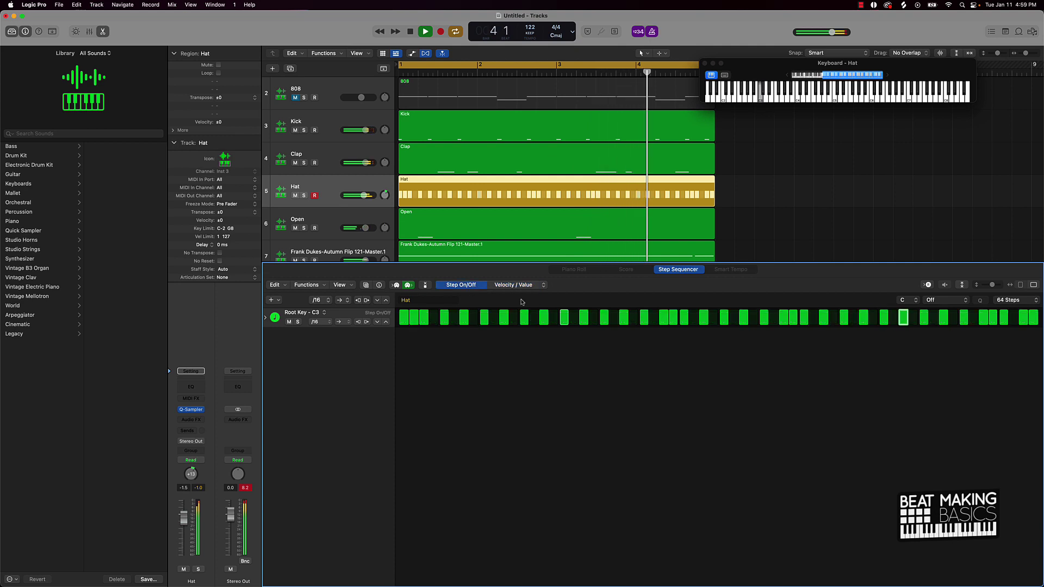
left_click(573, 318)
left_click(893, 317)
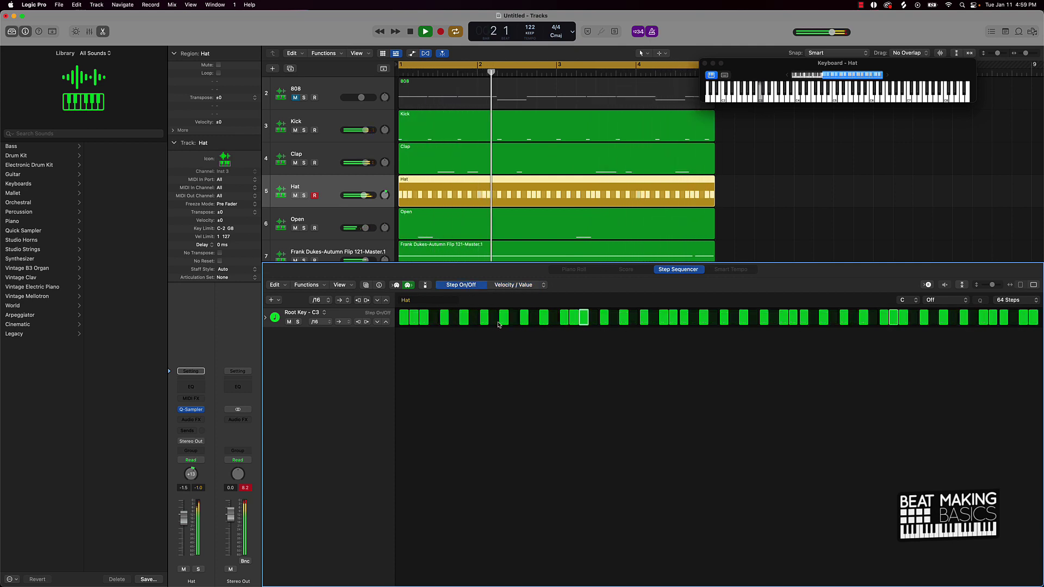
Step: Add note repeats to steps 18 and 50 of the Hat pattern
left_click(512, 285)
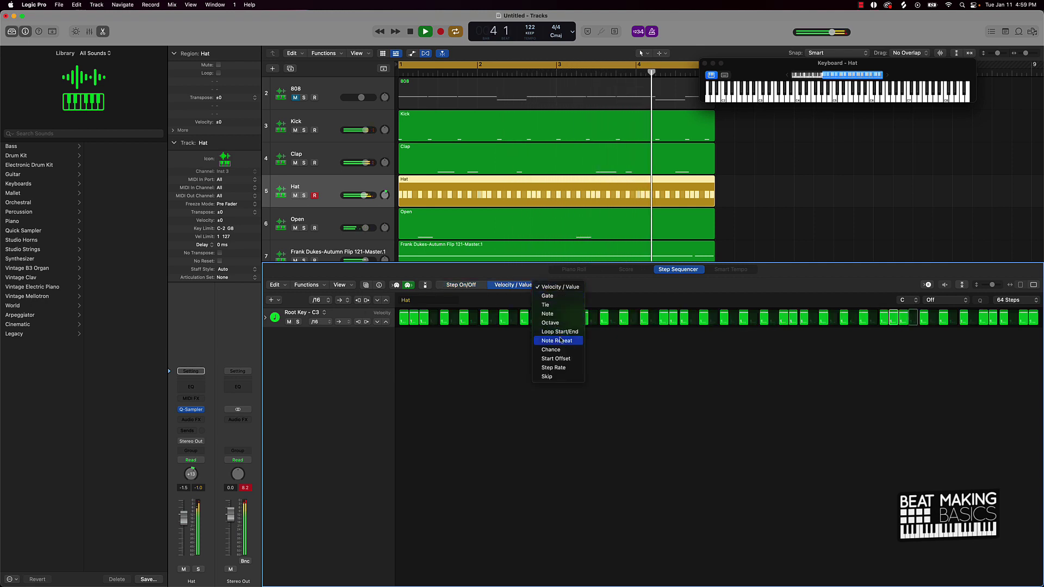
left_click(556, 340)
left_click(576, 323)
left_click_drag(576, 324, 579, 324)
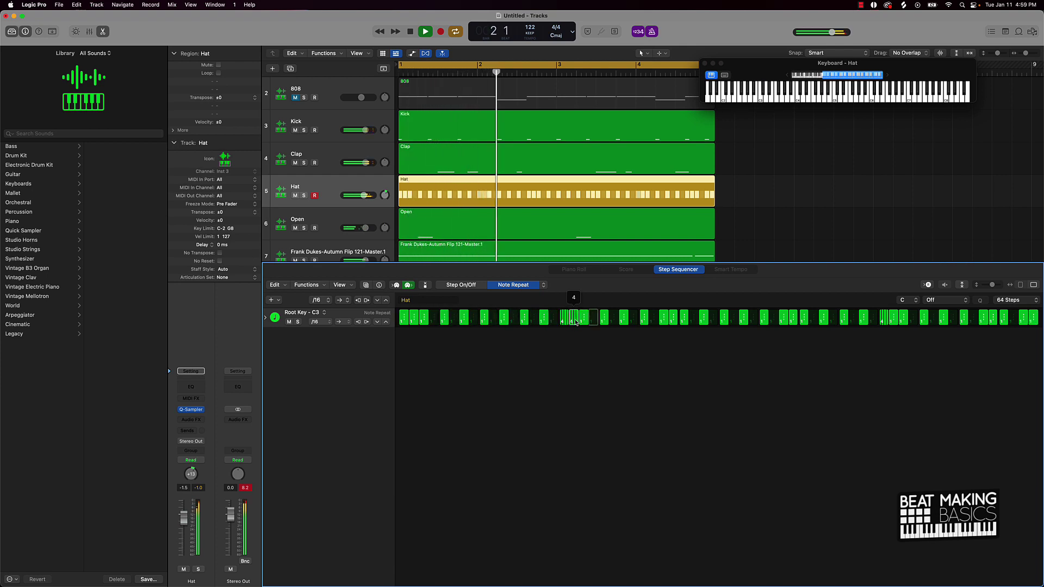
left_click(893, 323)
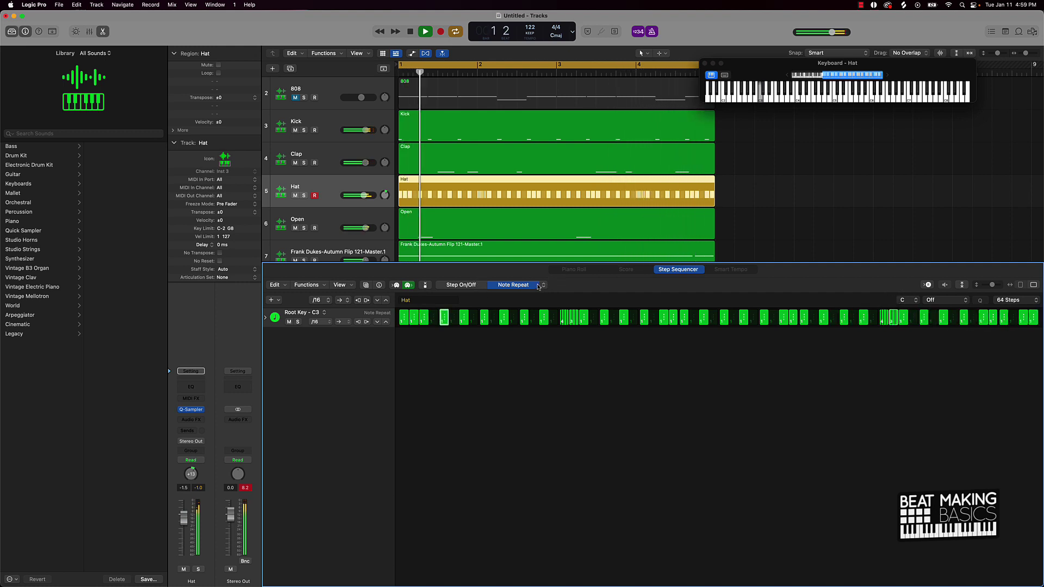
Step: Lower the velocities of steps 18, 19, 50 and 51 so the hi-hat rolls fade
left_click(542, 287)
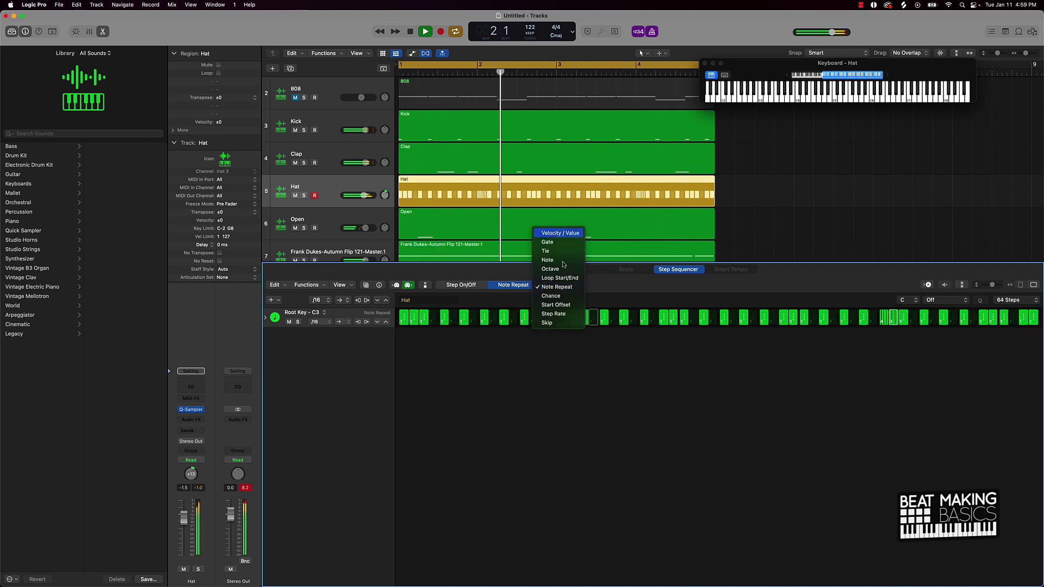
left_click(559, 233)
left_click_drag(574, 319, 583, 324)
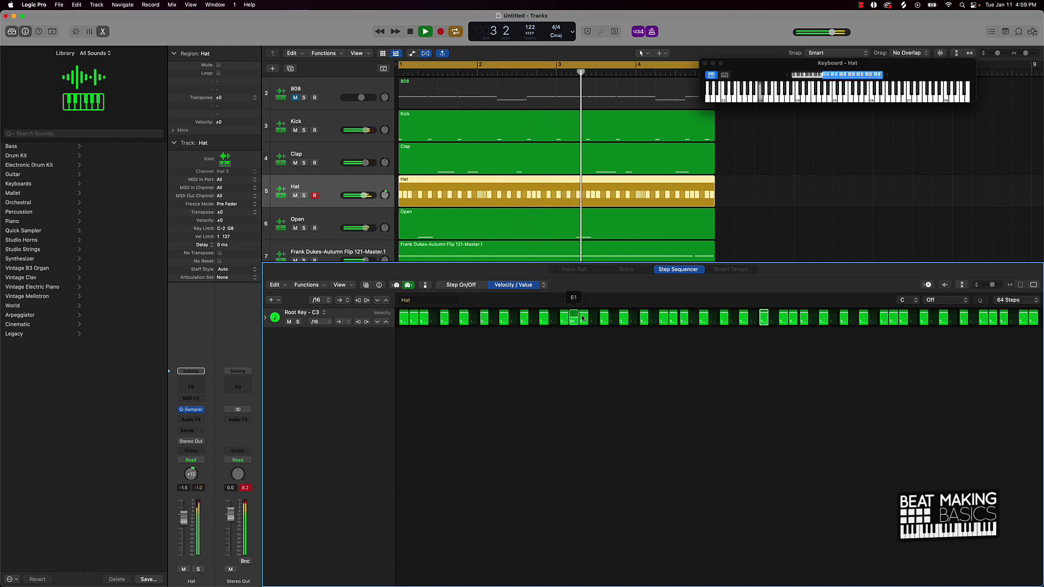
left_click_drag(893, 322, 902, 325)
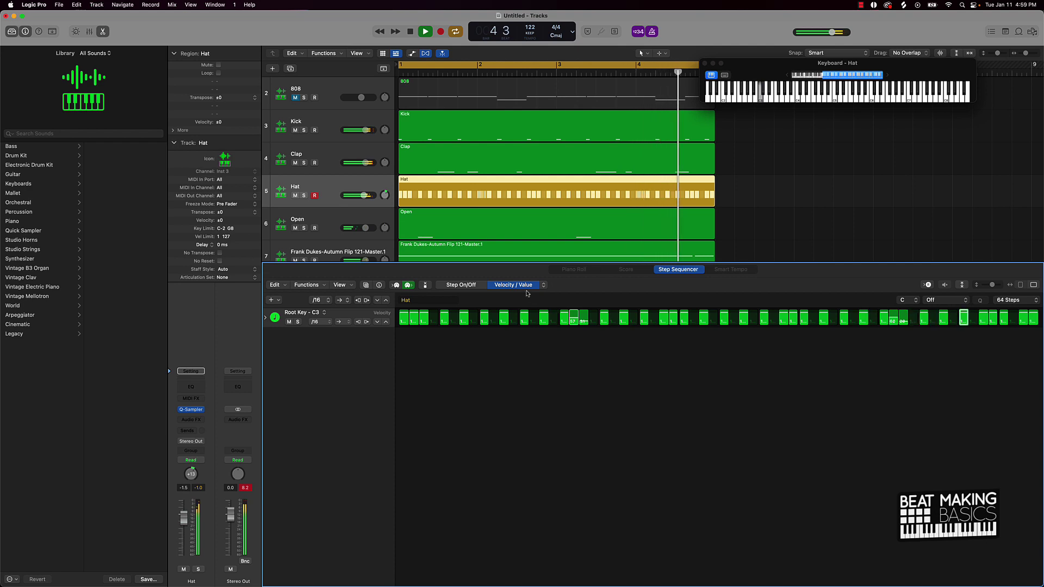
Step: Extend both hi-hat rolls by adding note repeats to steps 19 and 51
left_click(543, 286)
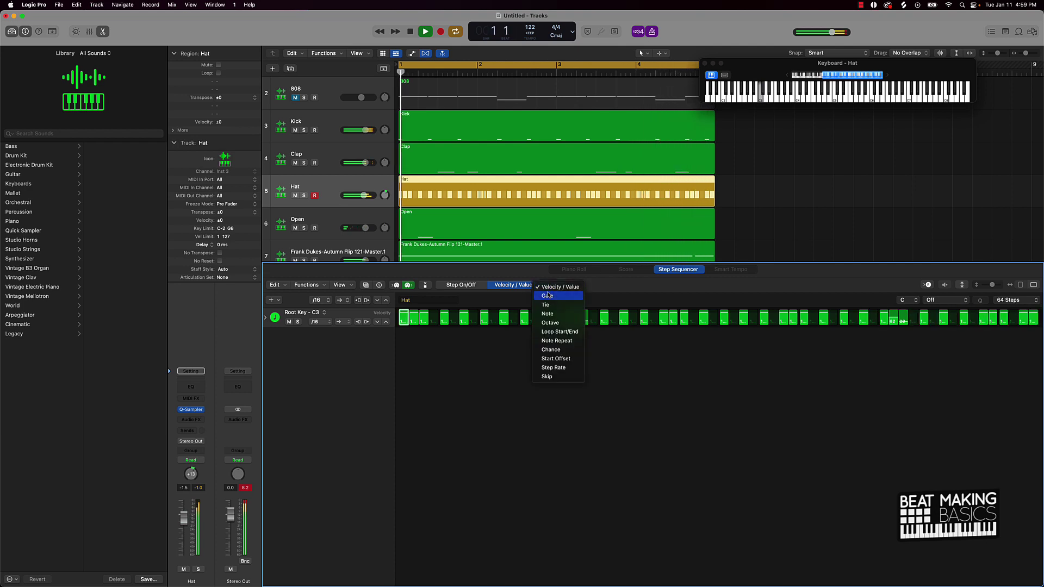
left_click(556, 340)
left_click_drag(584, 327, 585, 323)
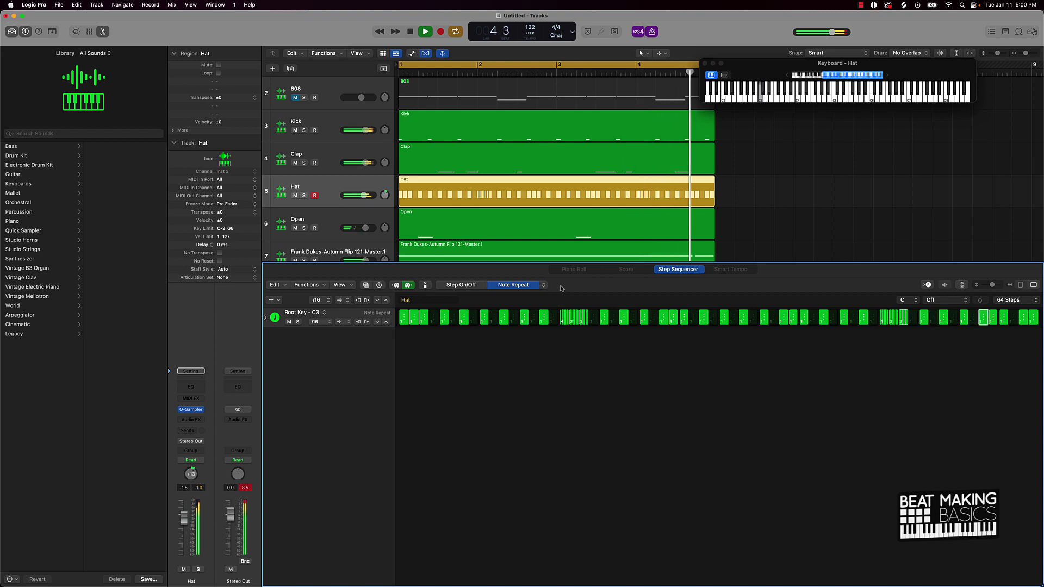
Step: Stop playback and close the region editor and the floating musical keyboard
key("p")
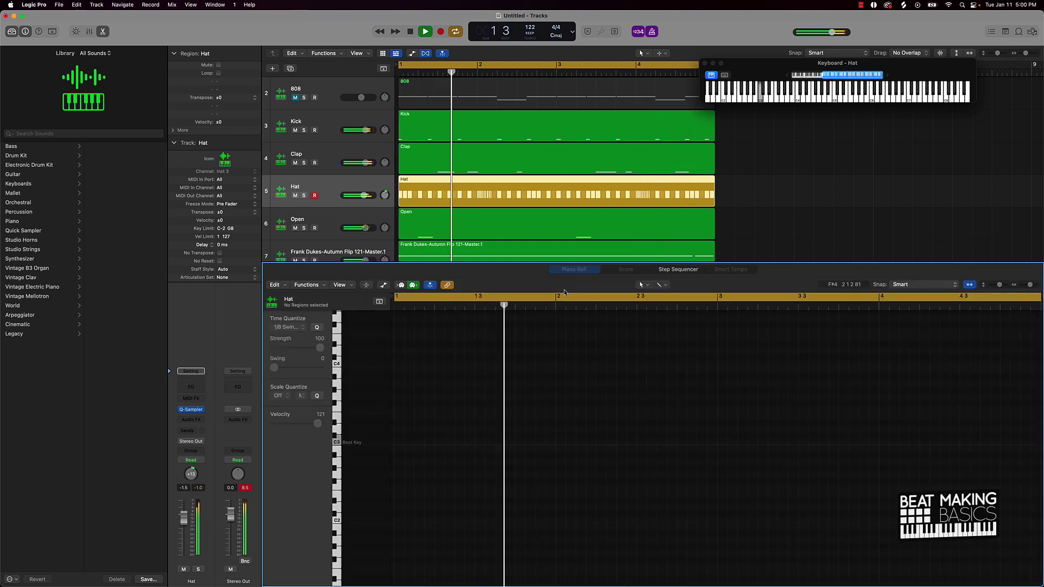
key("space")
left_click(798, 187)
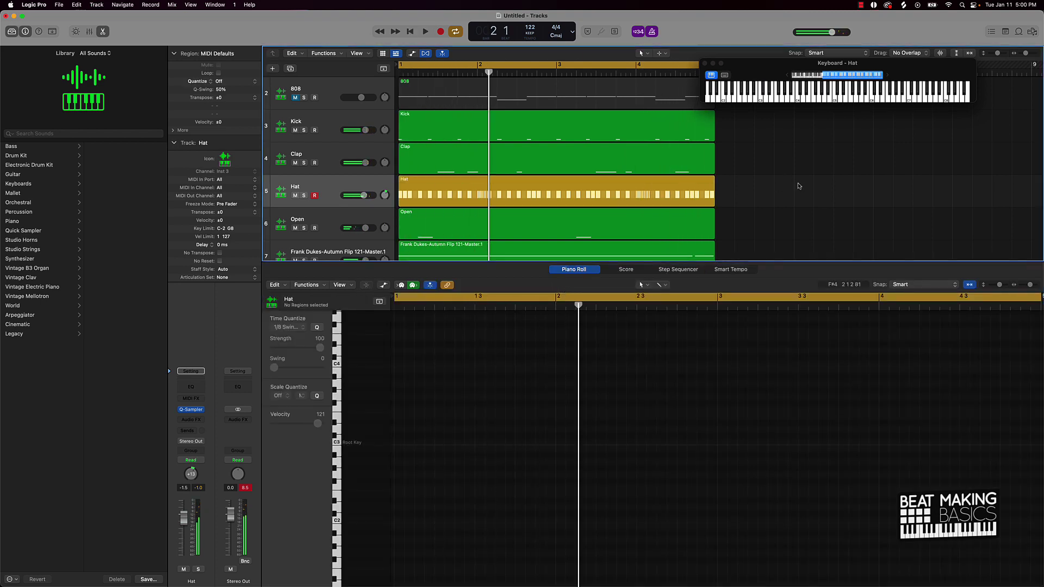
key("p")
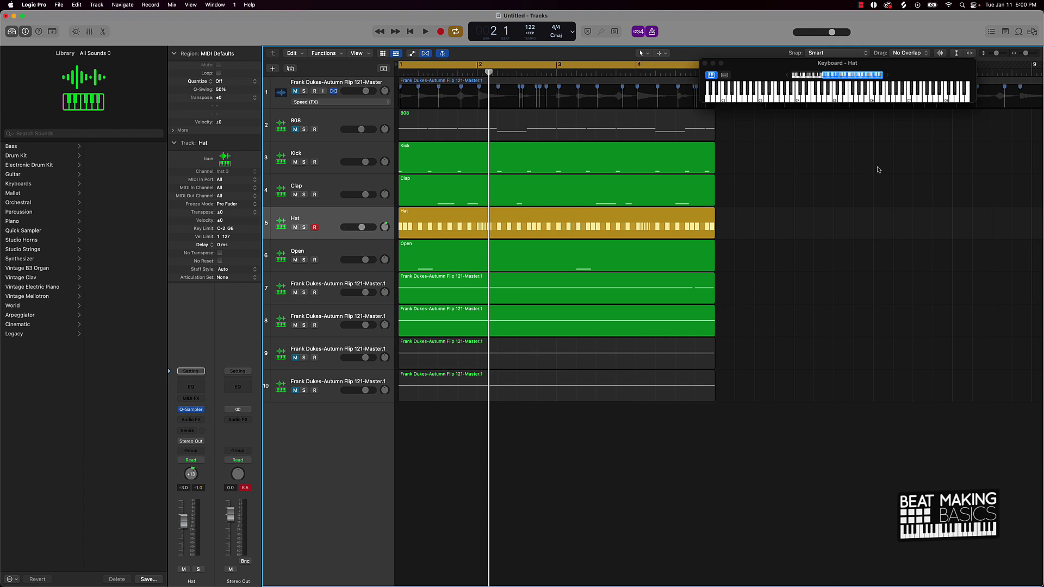
left_click(705, 64)
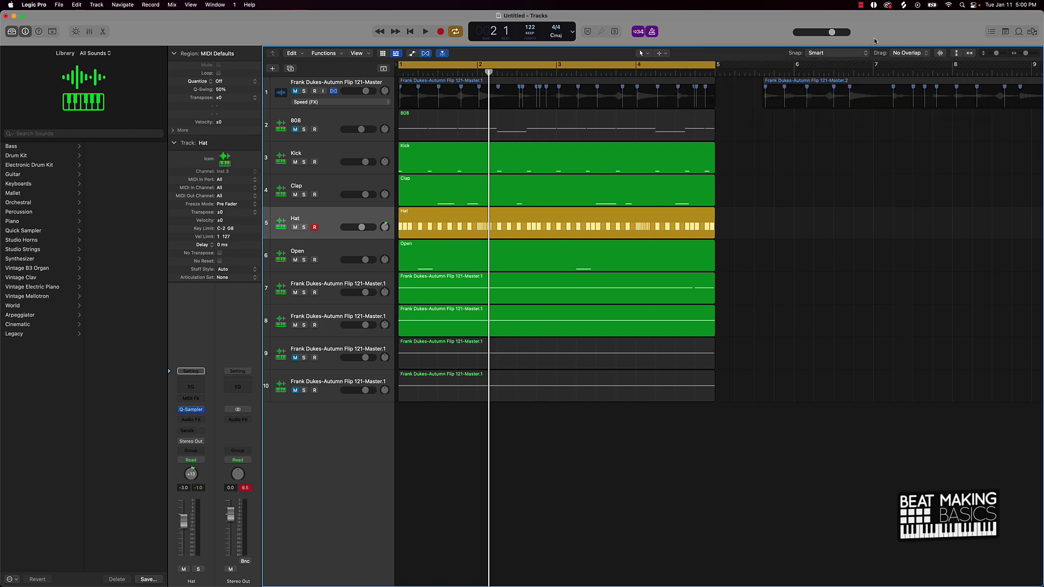
Step: Look through the Apple Loops list in the Loop Browser and close it
left_click(1018, 32)
scroll(968, 172, "down", 20)
scroll(969, 174, "up", 10)
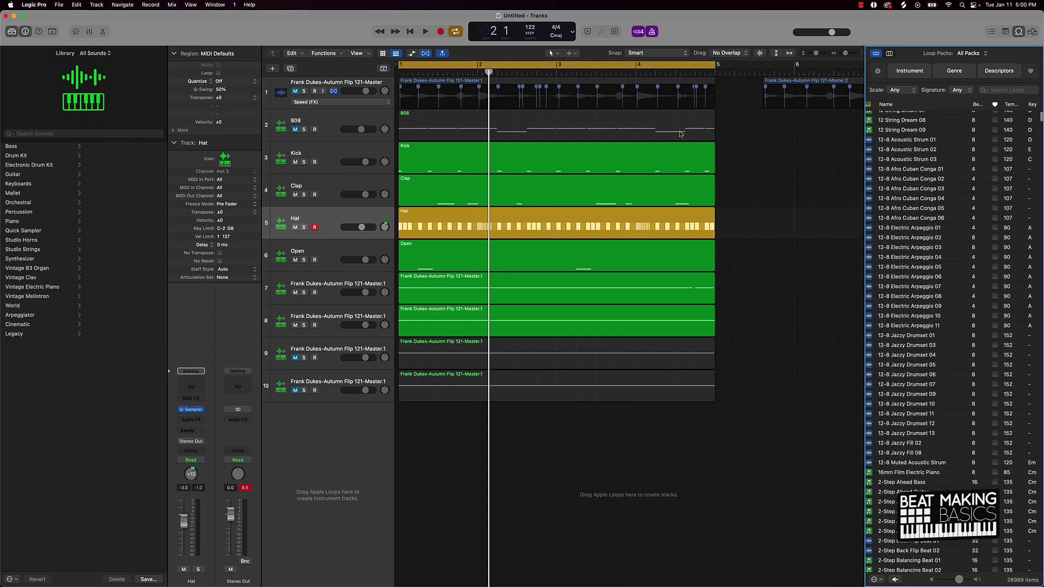
left_click(1018, 32)
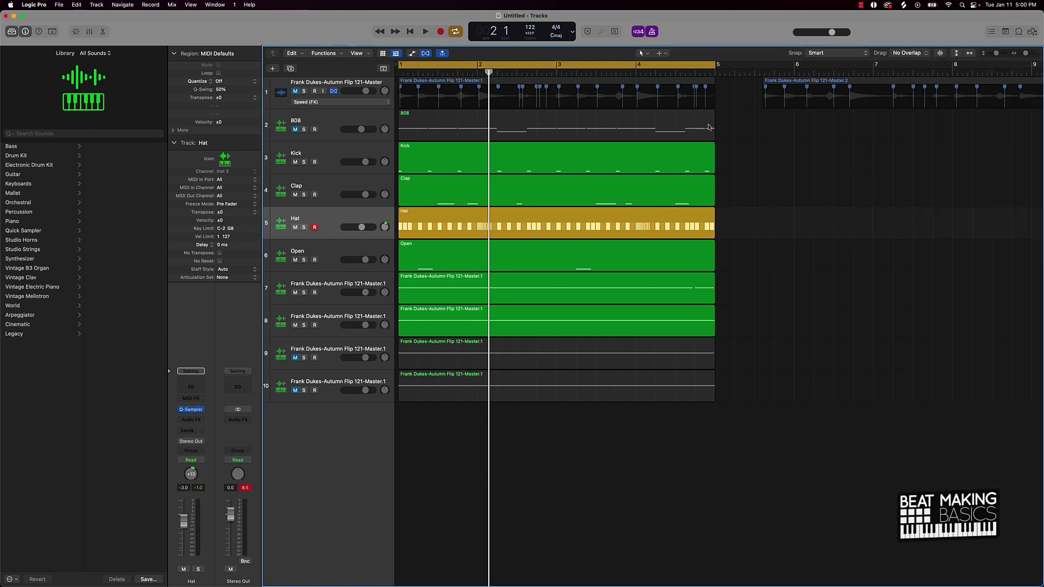